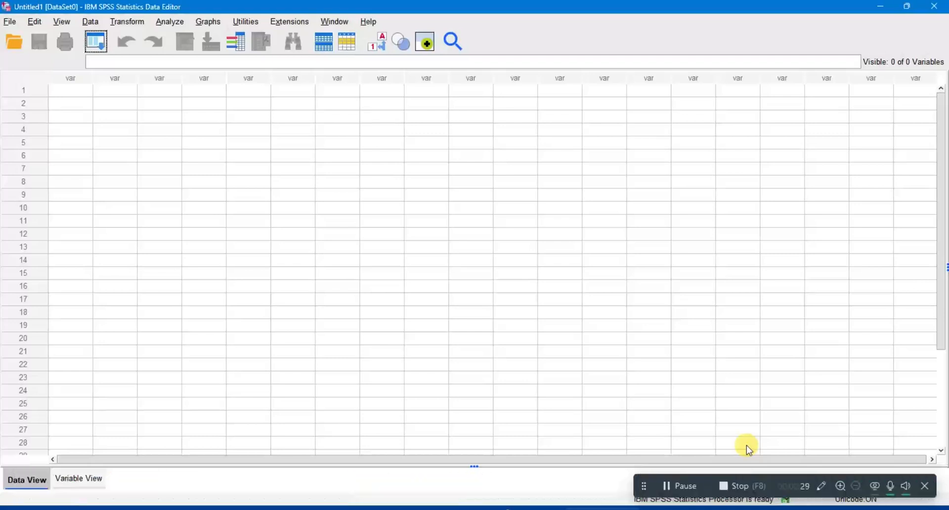
click(643, 484)
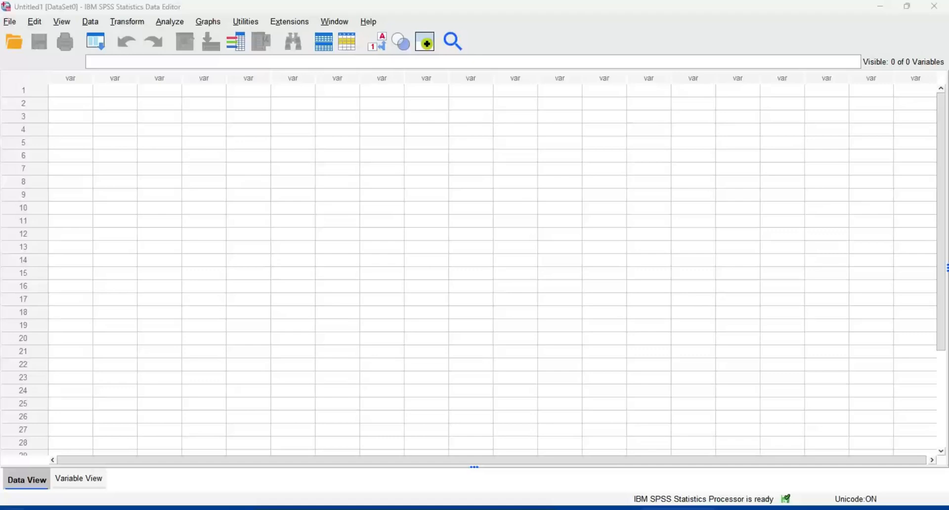
click(71, 480)
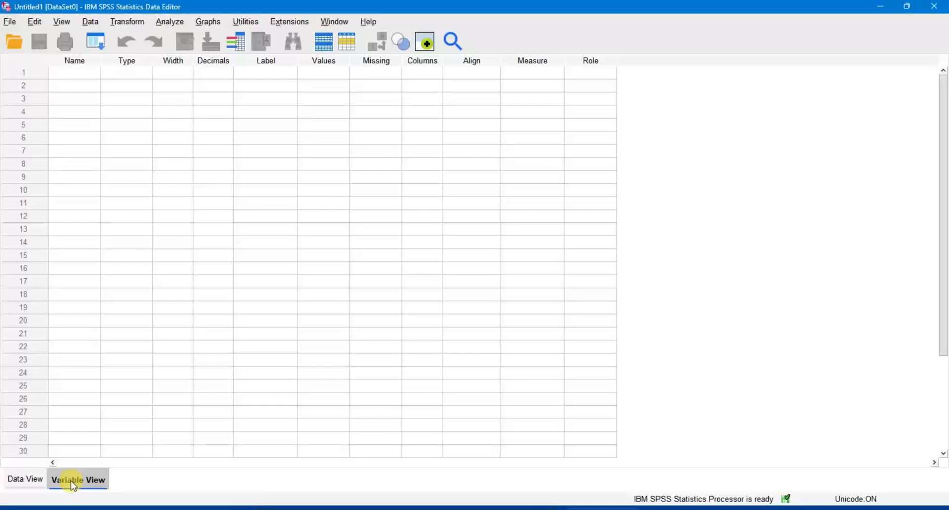
click(29, 475)
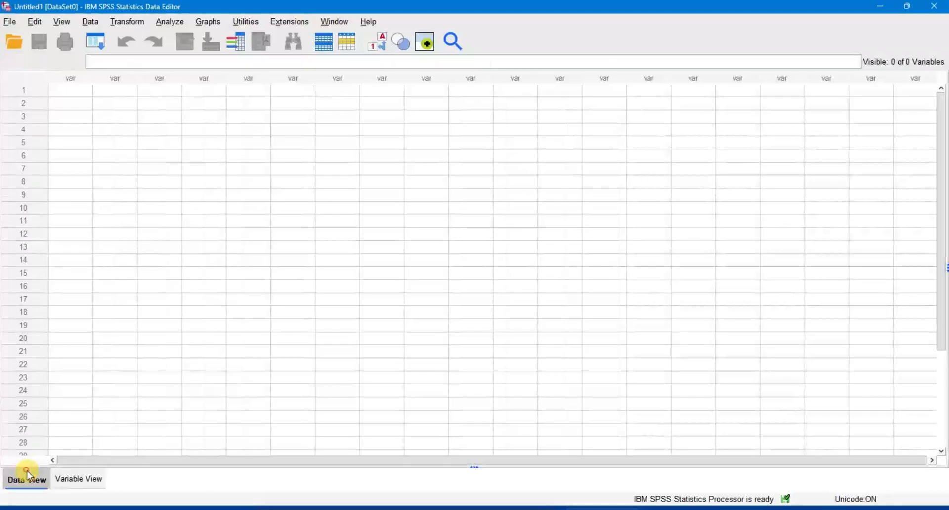
- Define a new variable named age in the first row of the variable definitions
click(87, 474)
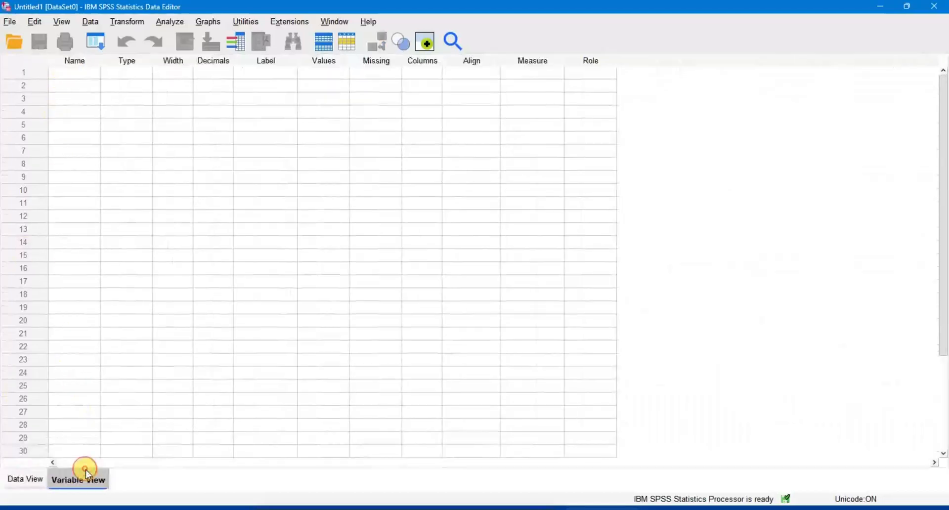
click(70, 75)
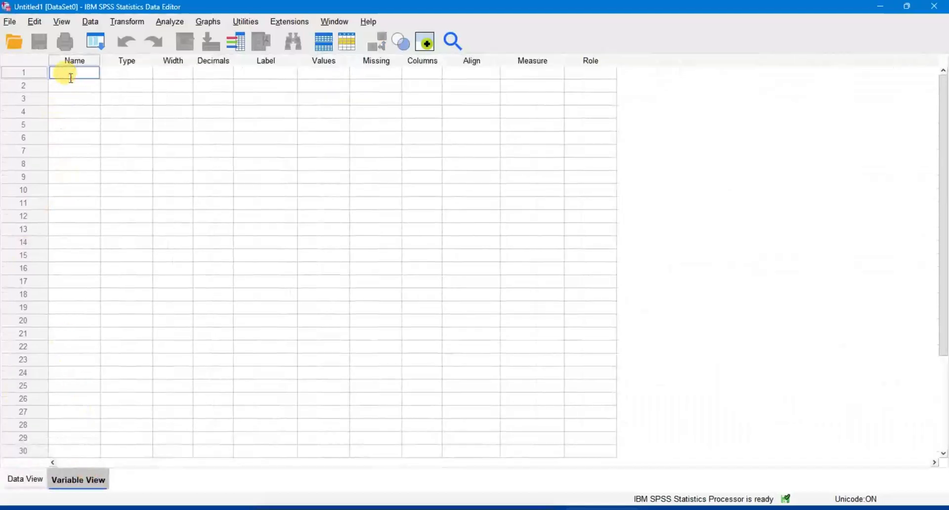
text(age)
click(71, 83)
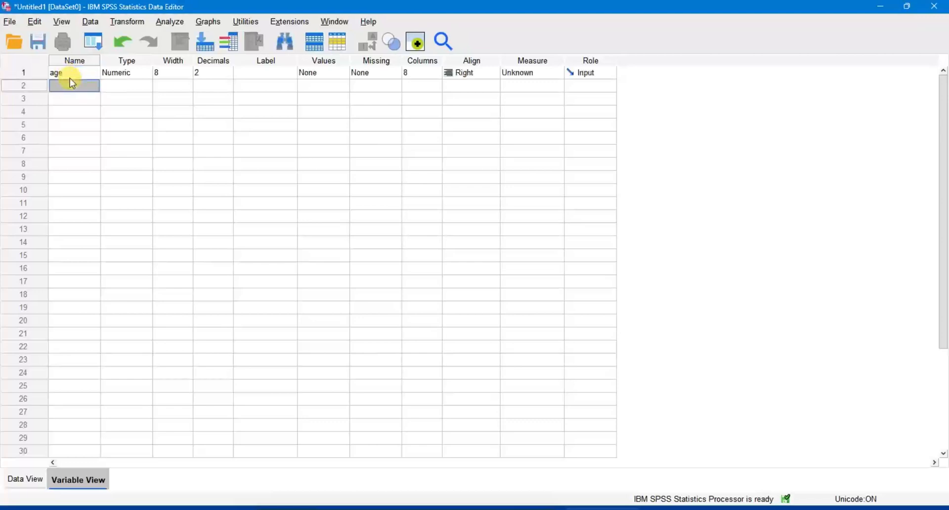
- Enter 6, 7, 8, 5, 6, 4 and 5 as the age values in rows 1 to 7 of the data
click(38, 480)
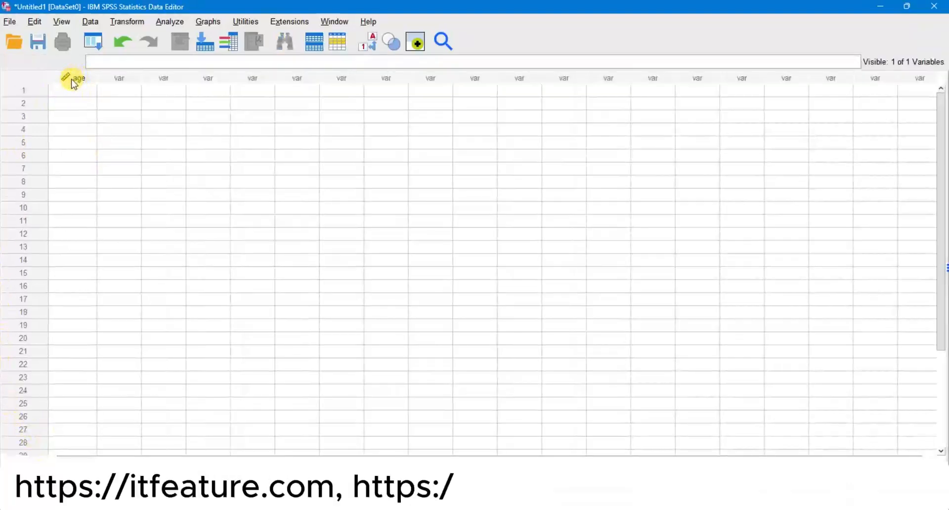
mouse_move(73, 83)
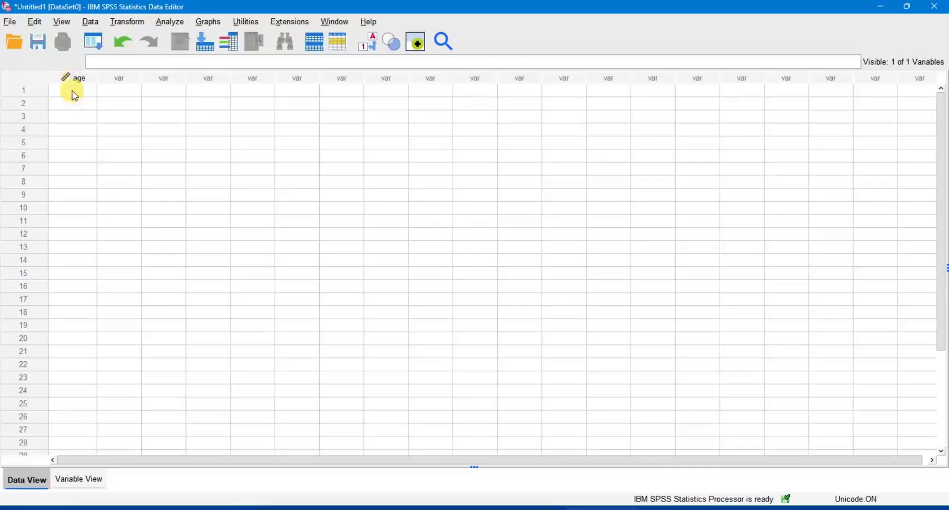
click(73, 91)
text(6 7 8 5)
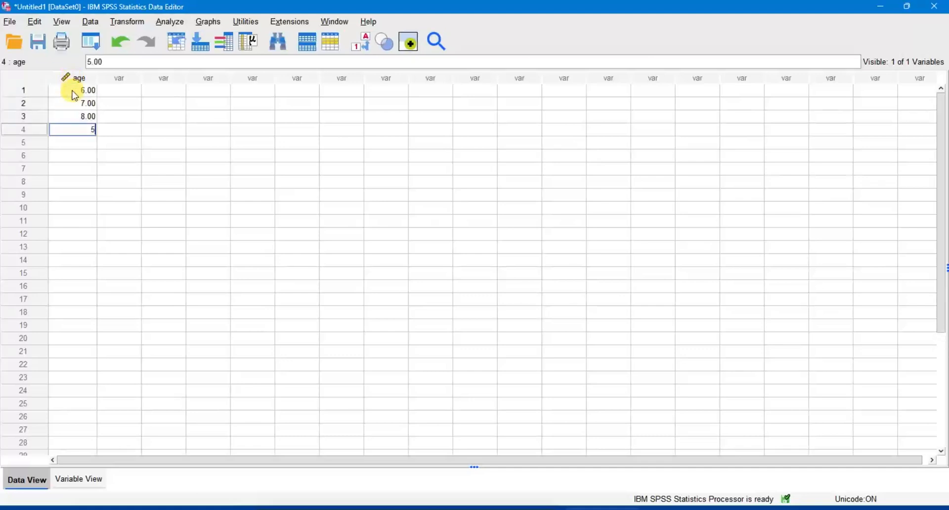
text( 6 4 5)
key(Return)
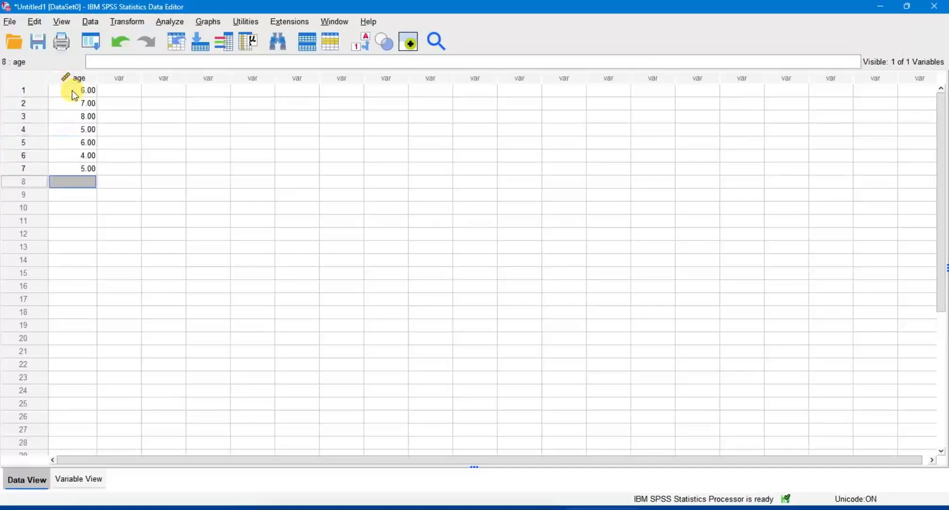
- Continue the age column from row 8 with 6, 7, 6, 4, 3, 5, 6, 7, 7, 8, 7, 6, 5, 5
text(6 7 6 4 3 5 6 7 7)
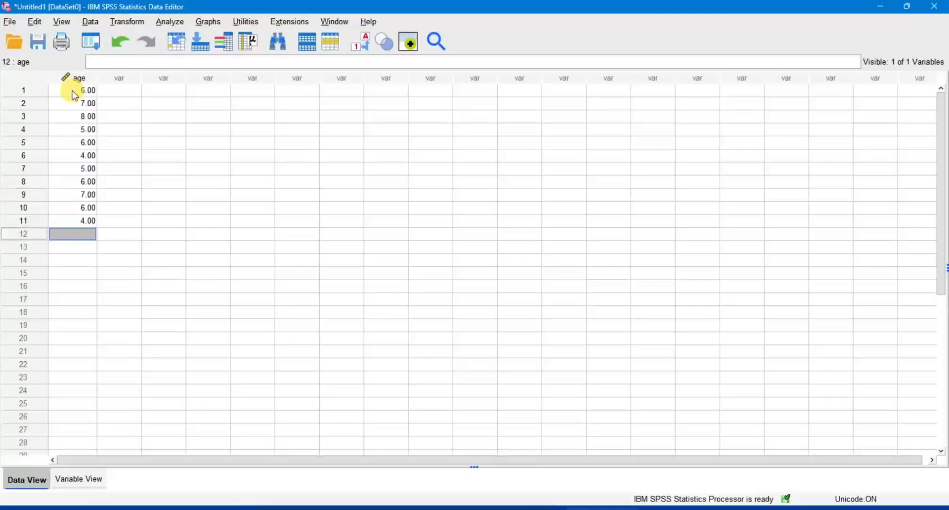
text( 8 7 6 5 )
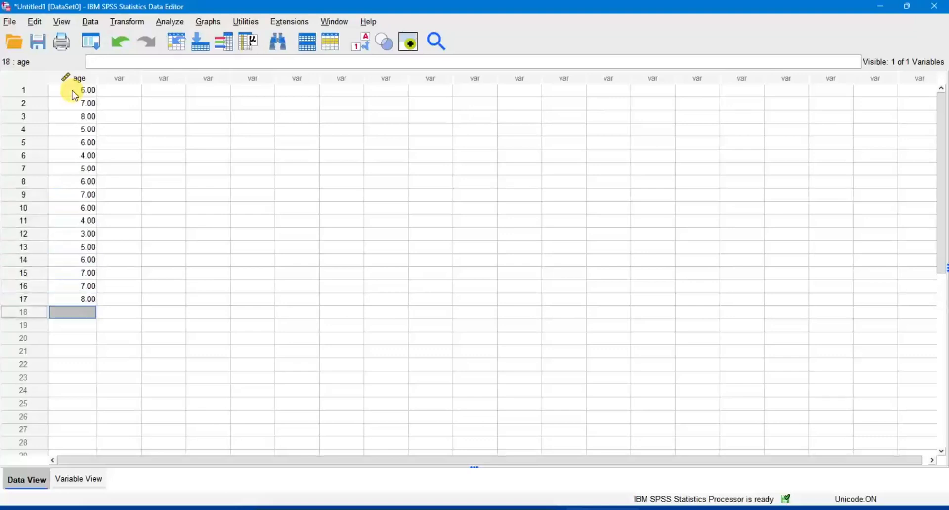
text(5)
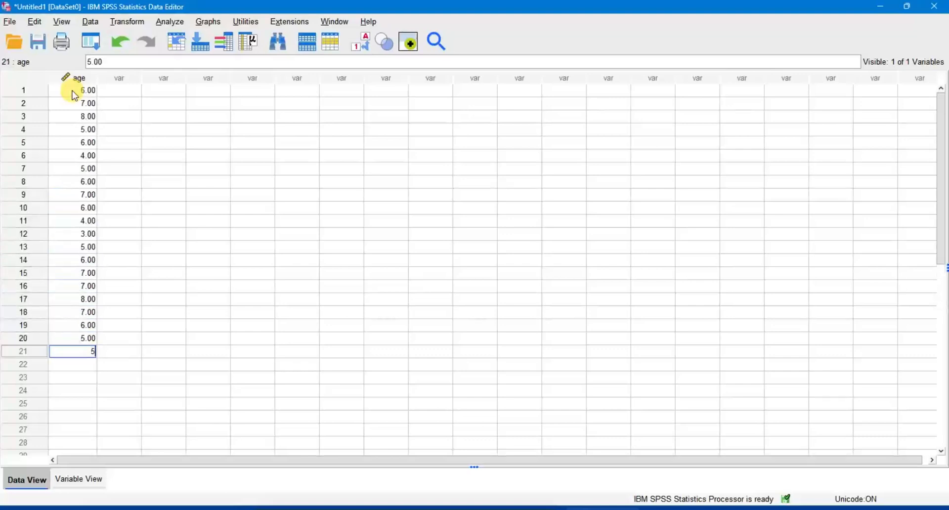
key(Return)
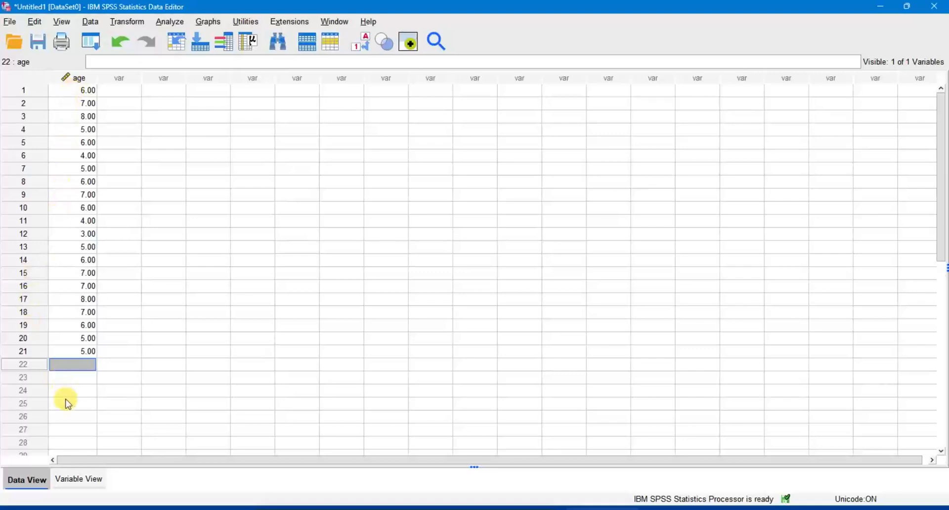
- Compare the age variable's data values with its definition and review the available statistical analysis procedures
click(82, 480)
click(14, 482)
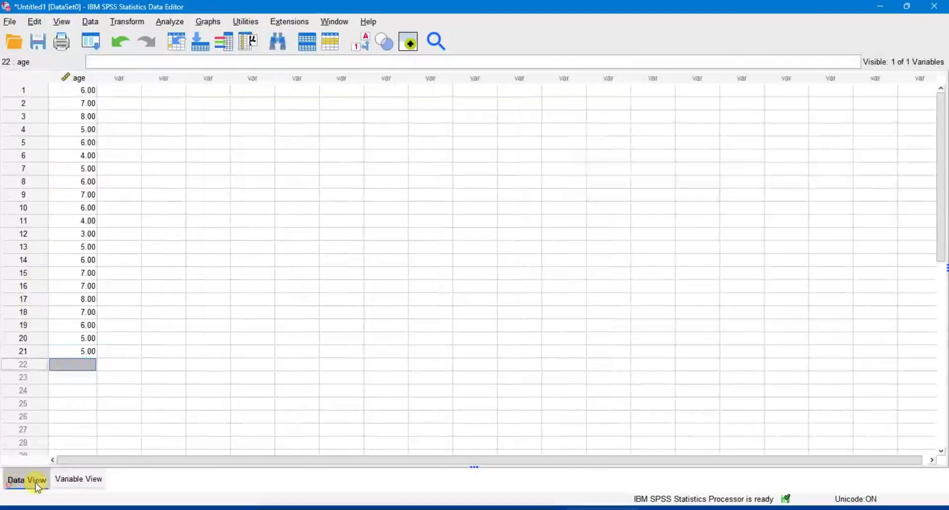
click(60, 483)
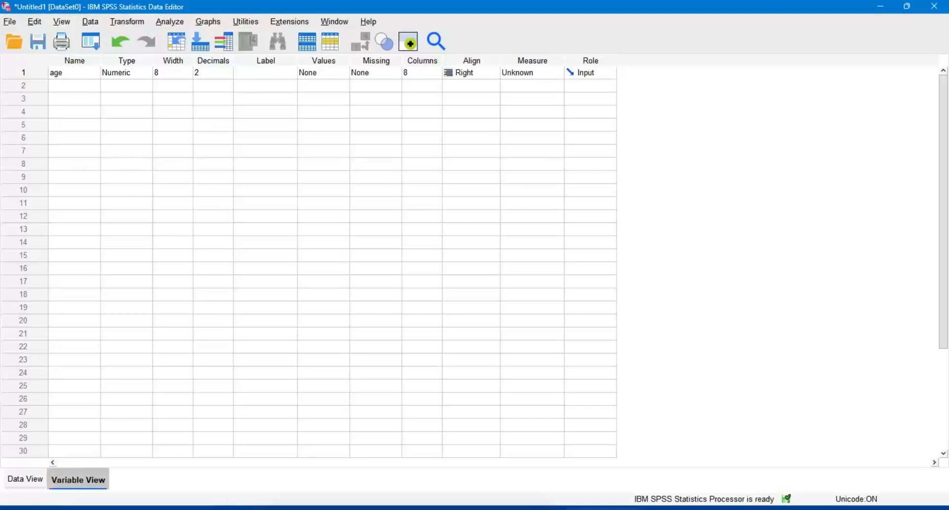
mouse_move(1, 9)
mouse_down()
mouse_move(208, 81)
mouse_move(495, 28)
mouse_move(493, 37)
mouse_up()
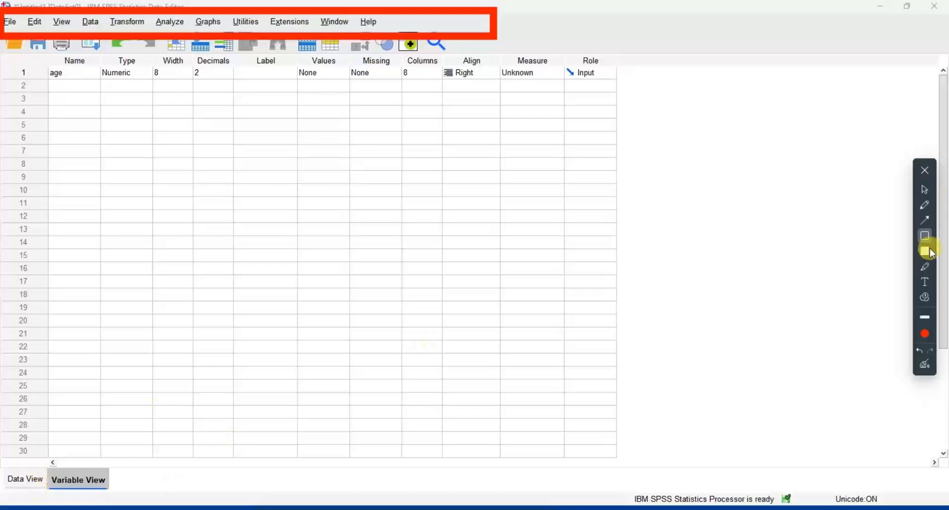
click(924, 170)
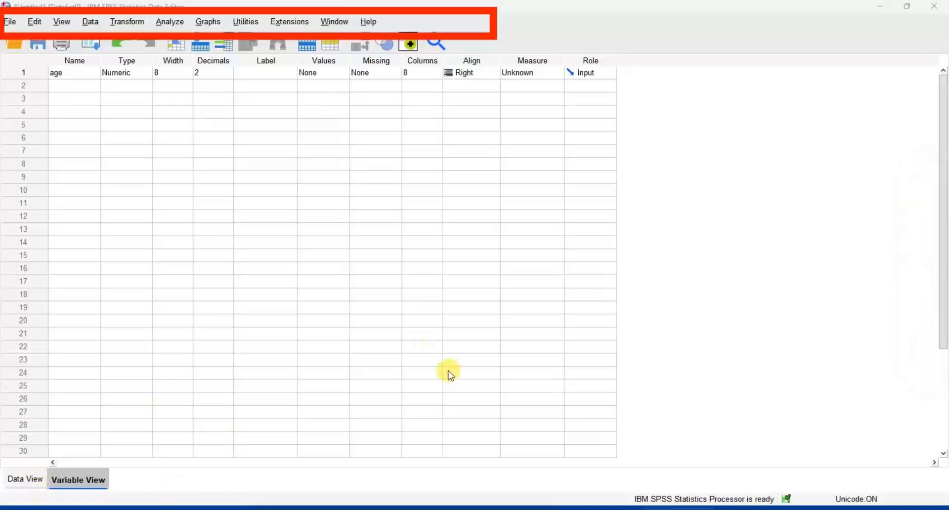
click(27, 480)
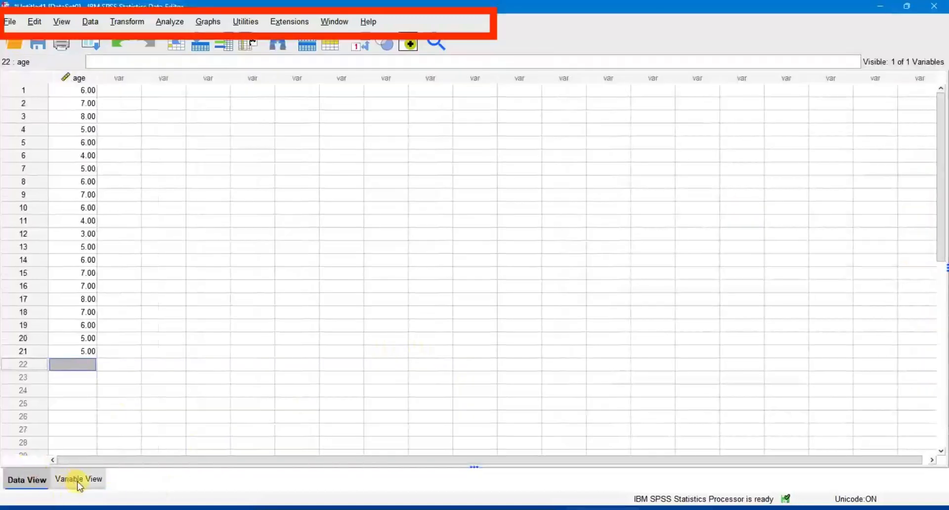
click(79, 484)
click(25, 482)
click(58, 487)
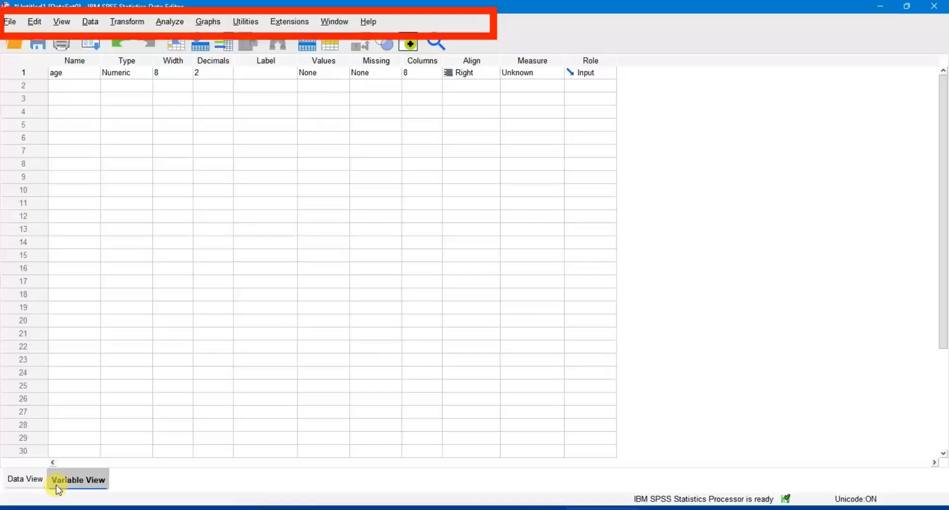
click(173, 25)
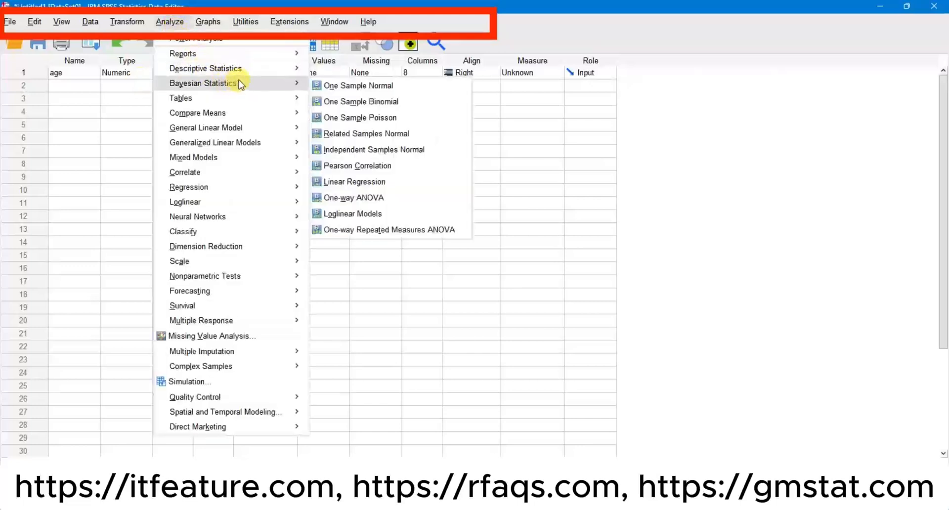
mouse_move(267, 70)
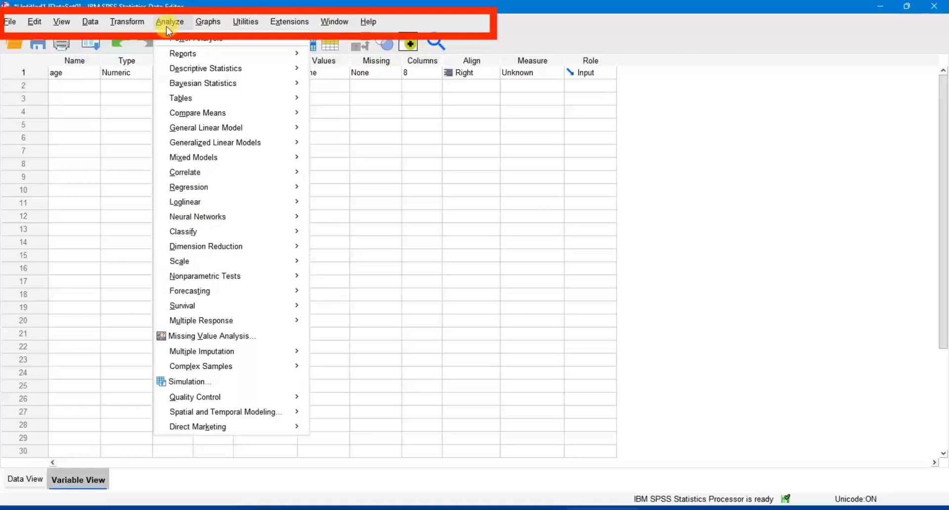
- Start a Descriptives analysis from the data and add age to the variables to analyze
click(25, 478)
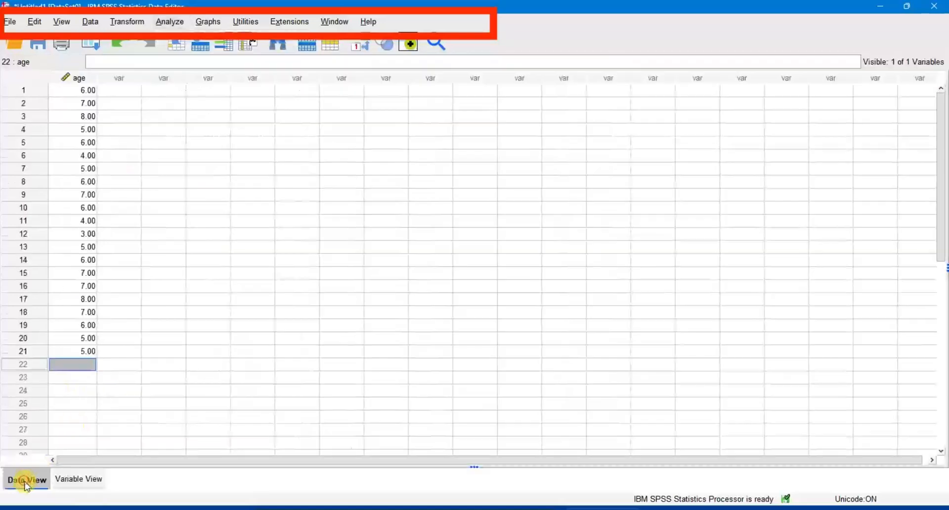
click(171, 23)
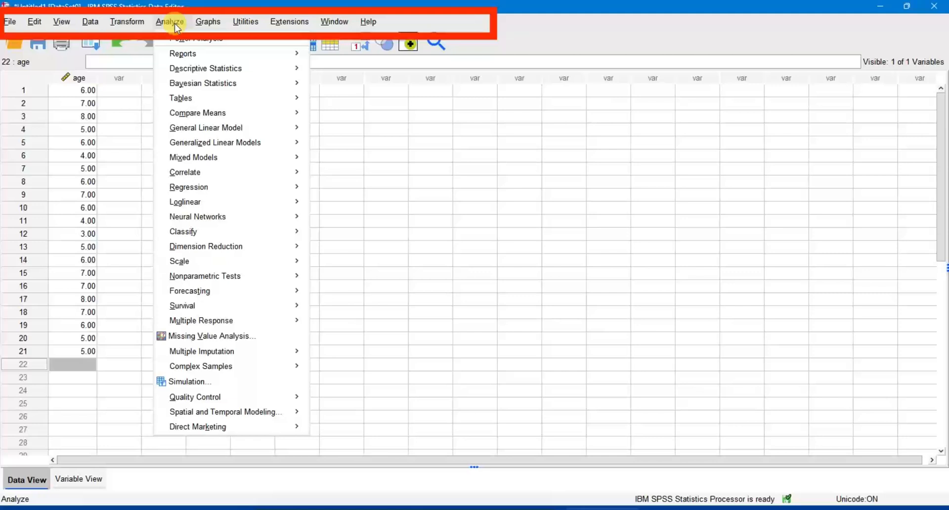
mouse_move(222, 68)
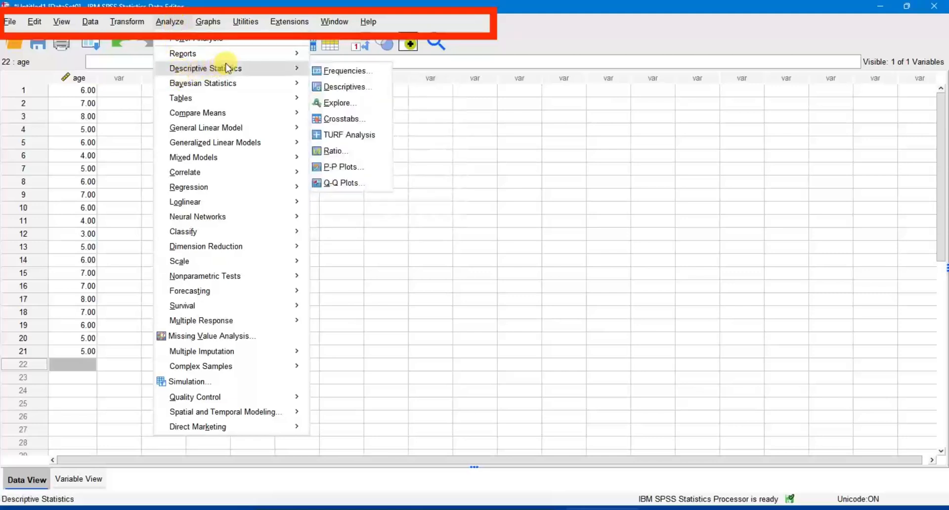
click(341, 88)
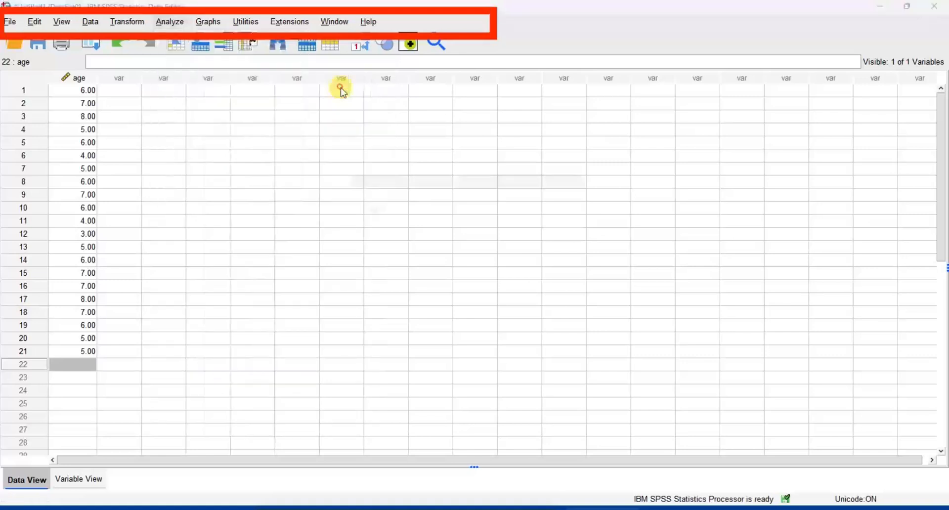
drag(419, 174, 252, 145)
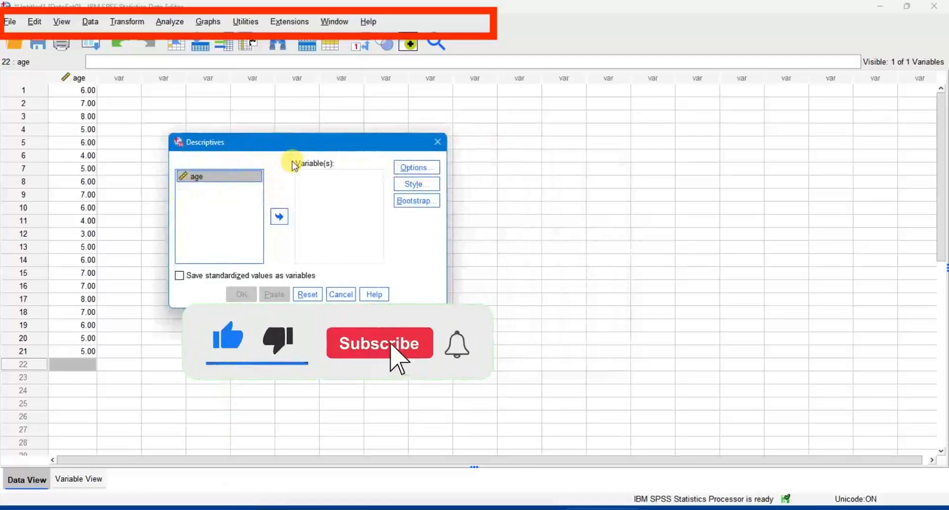
click(280, 219)
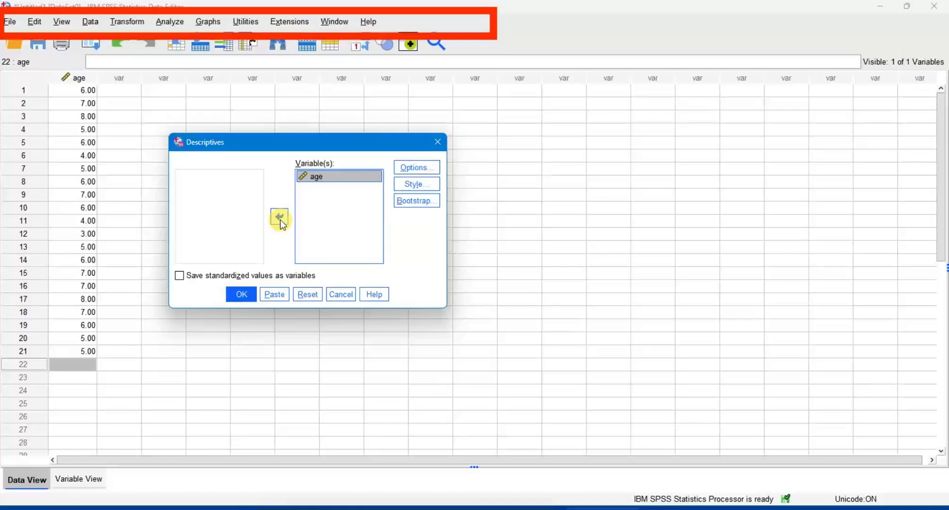
- Include skewness among the statistics for age and run the Descriptives analysis
click(410, 174)
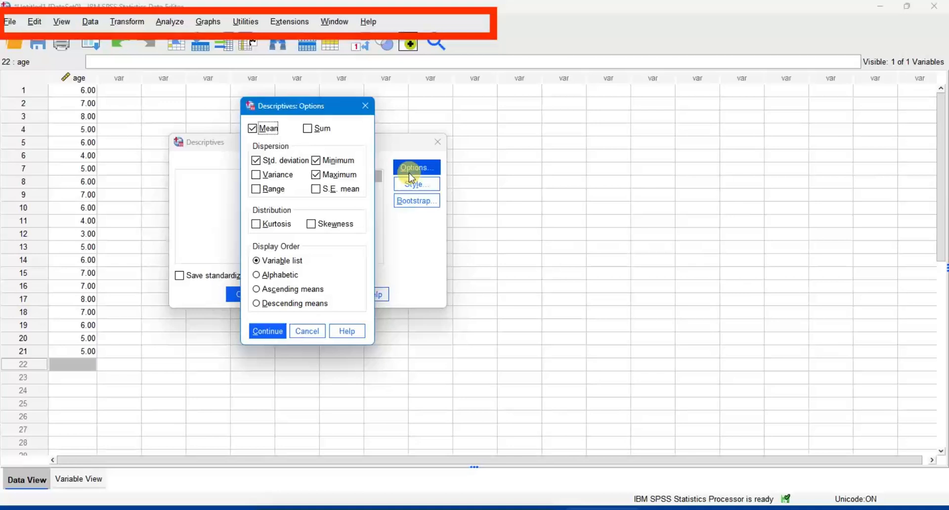
click(329, 225)
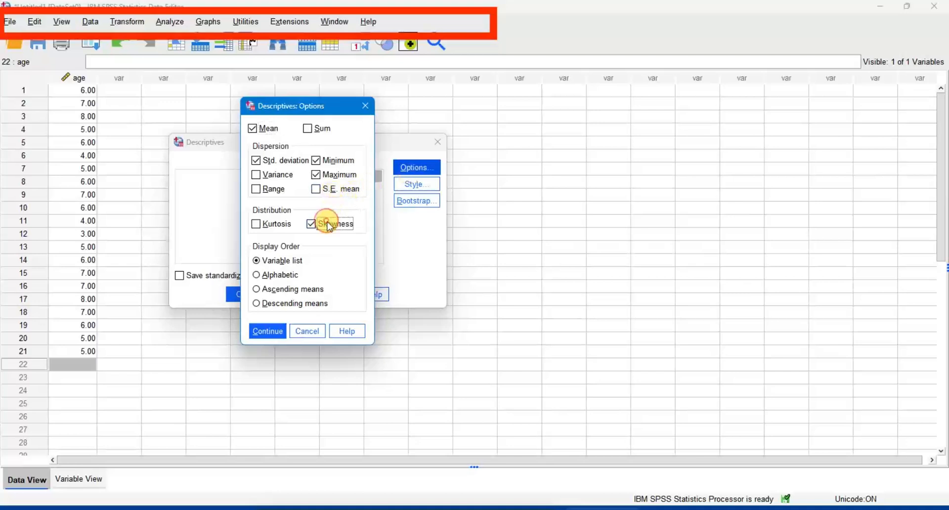
click(271, 331)
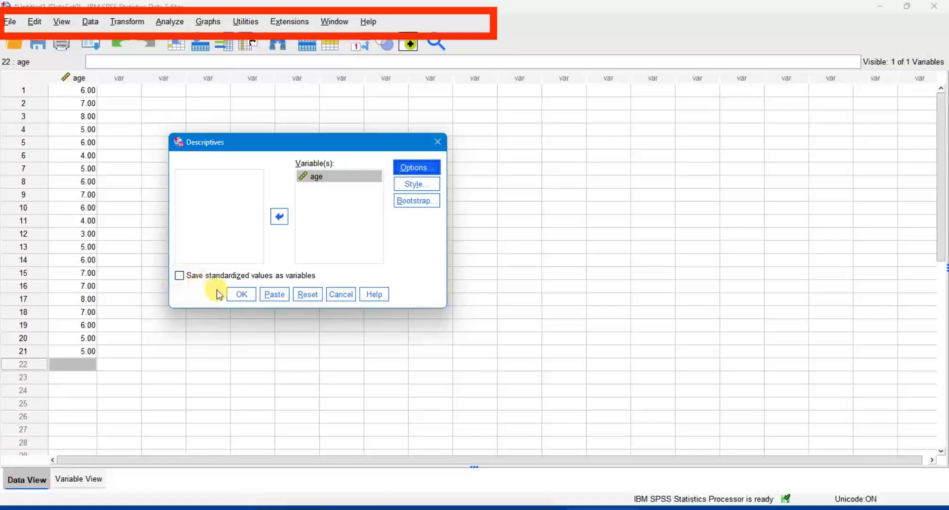
click(240, 295)
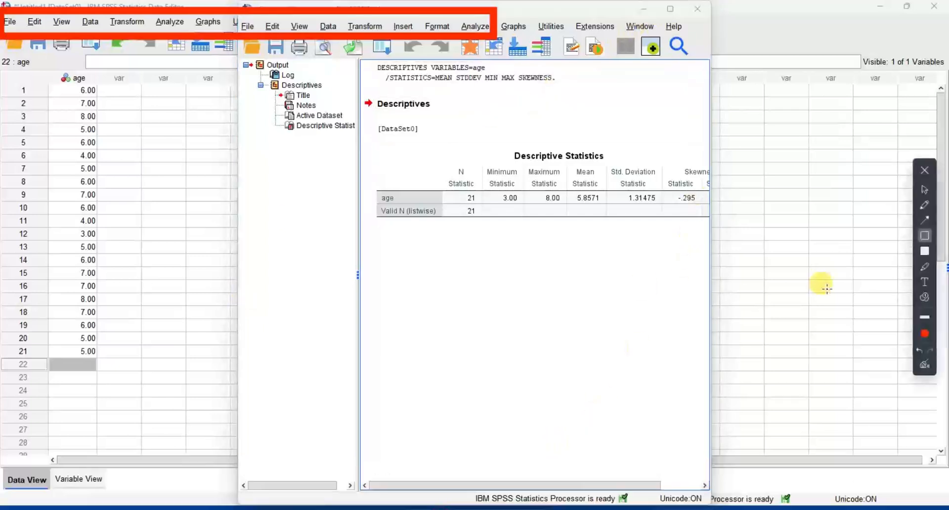
- Maximize the output window and examine the Descriptive Statistics table for age
click(923, 369)
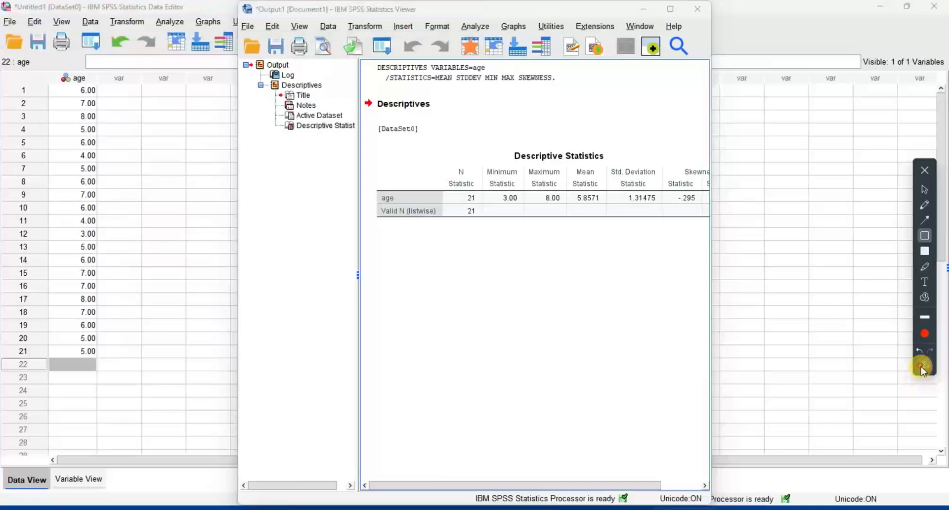
click(923, 172)
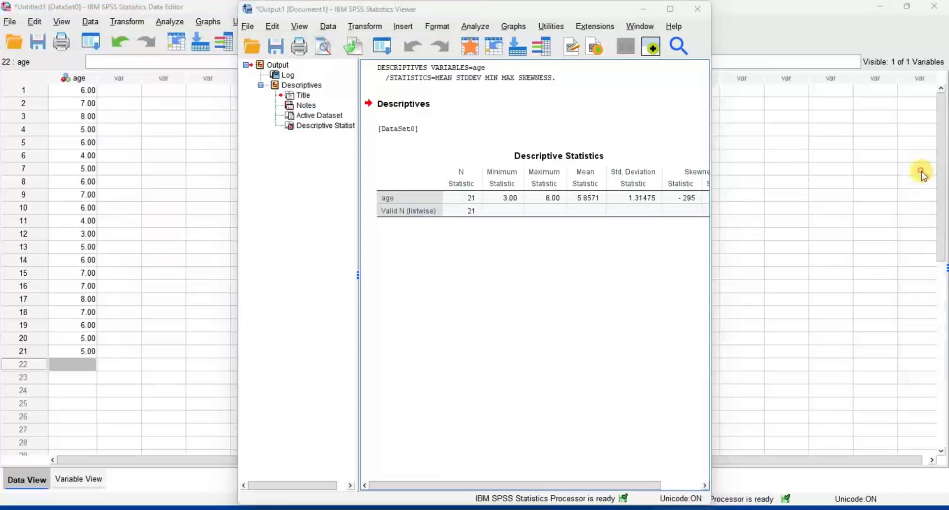
click(671, 9)
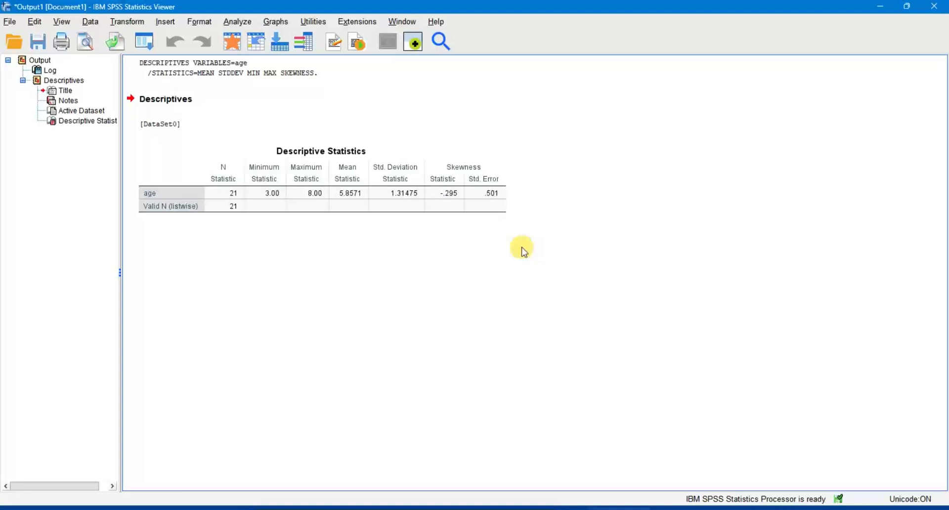
- Open the Descriptive Statistics table for editing with the Pivoting Trays closed
click(395, 210)
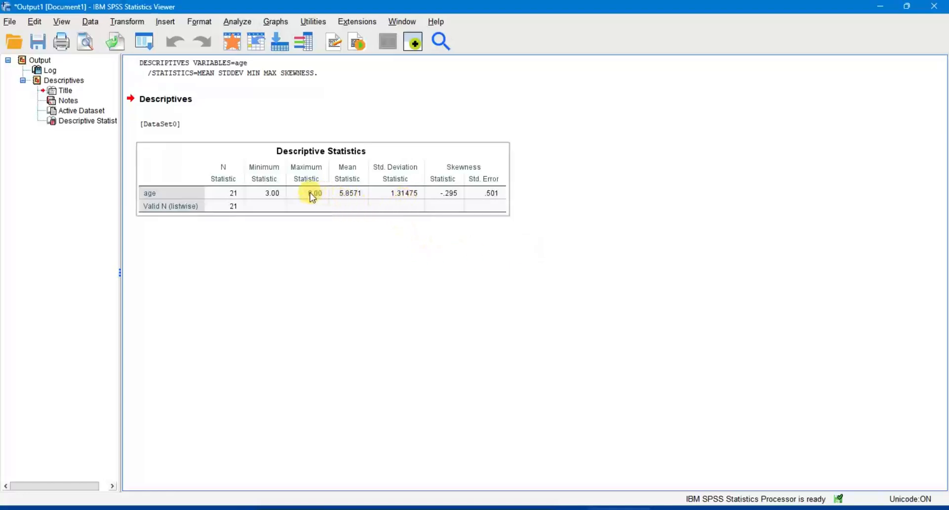
double_click(408, 200)
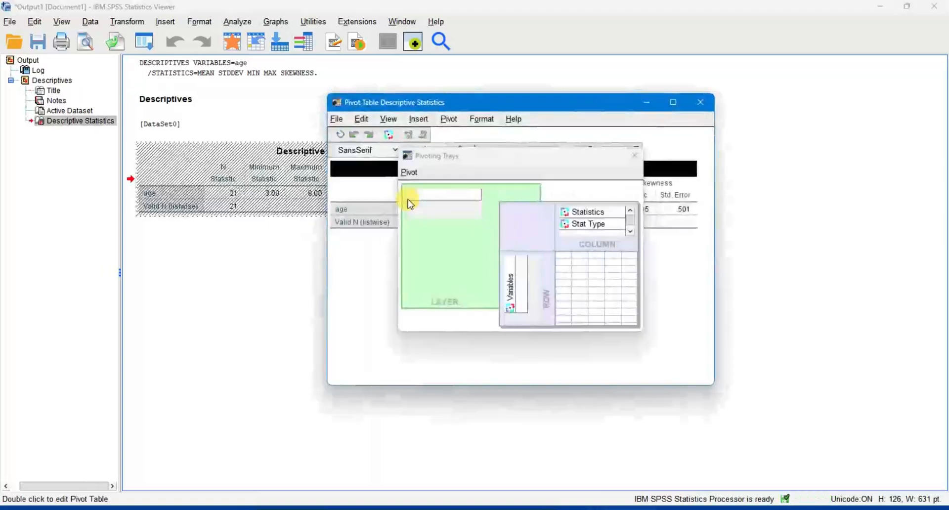
click(635, 156)
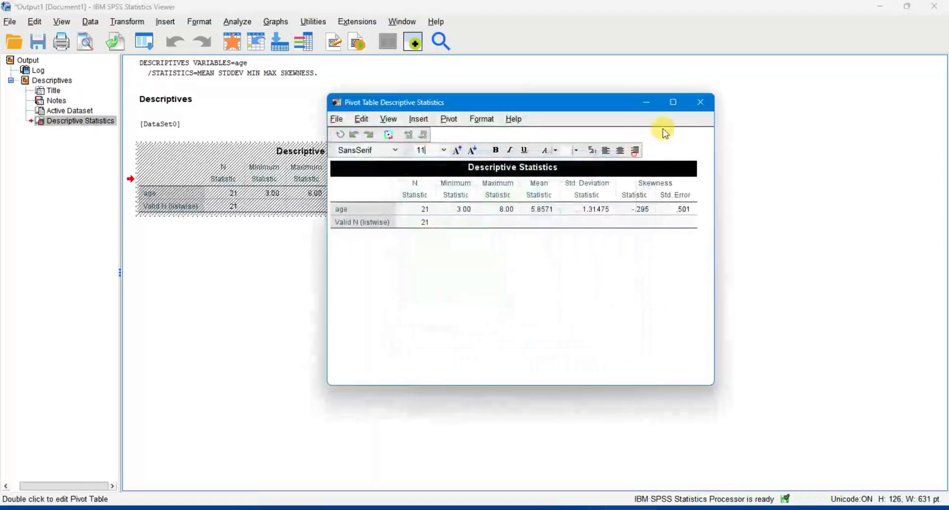
click(712, 104)
double_click(381, 187)
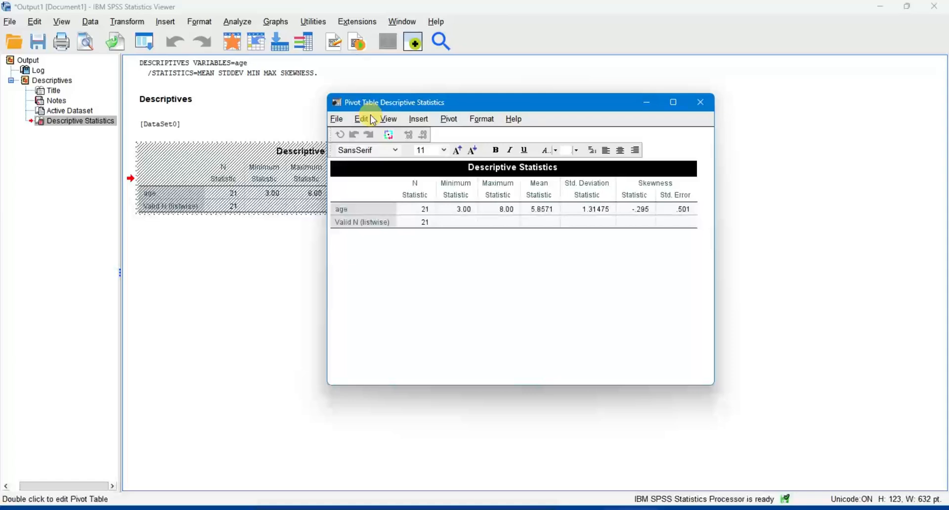
- Open the cell properties for age's standard deviation and bring up its value format settings
click(600, 209)
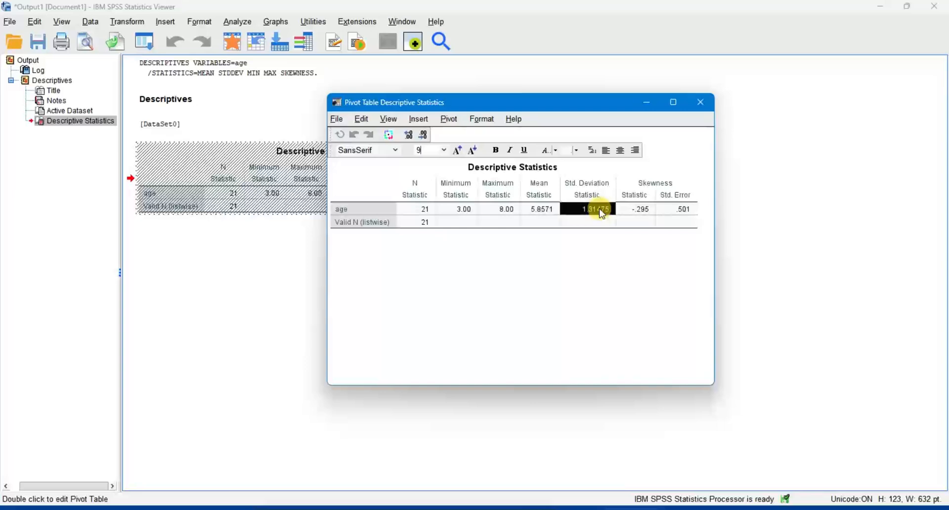
right_click(600, 211)
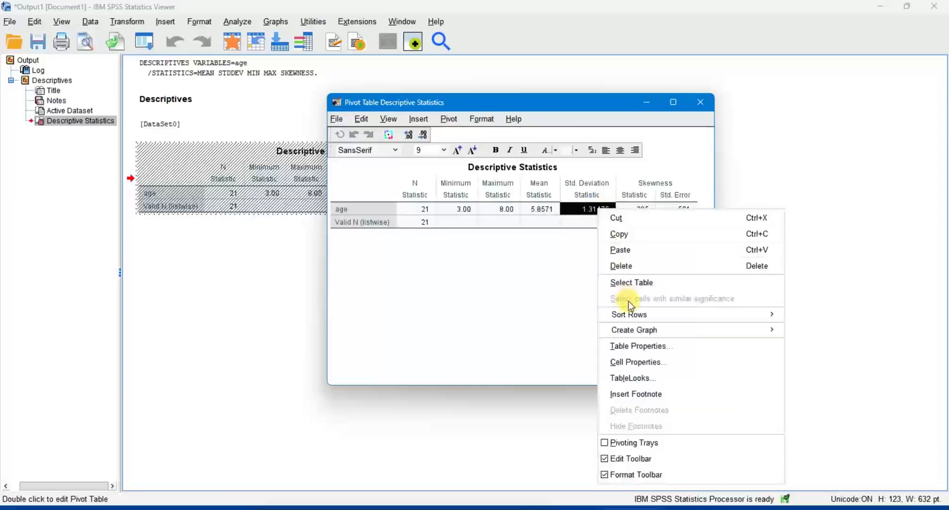
click(683, 366)
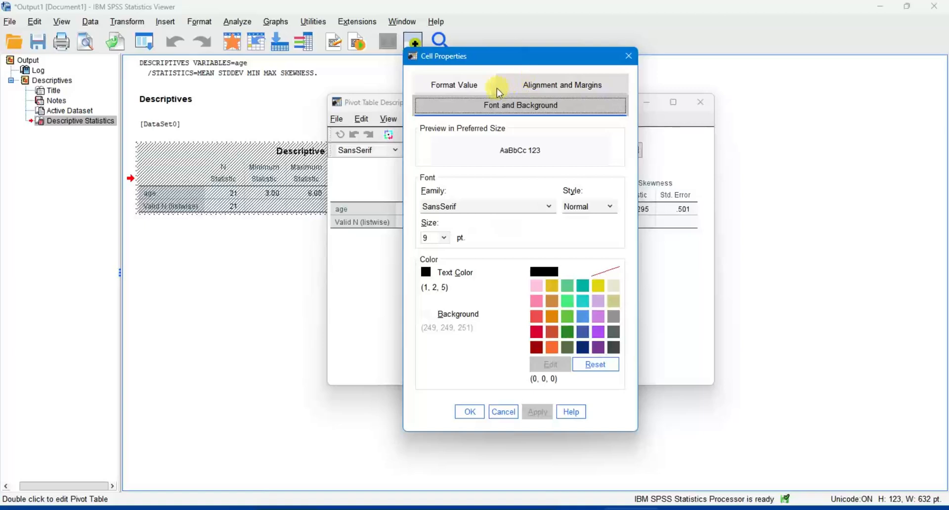
click(470, 84)
click(471, 84)
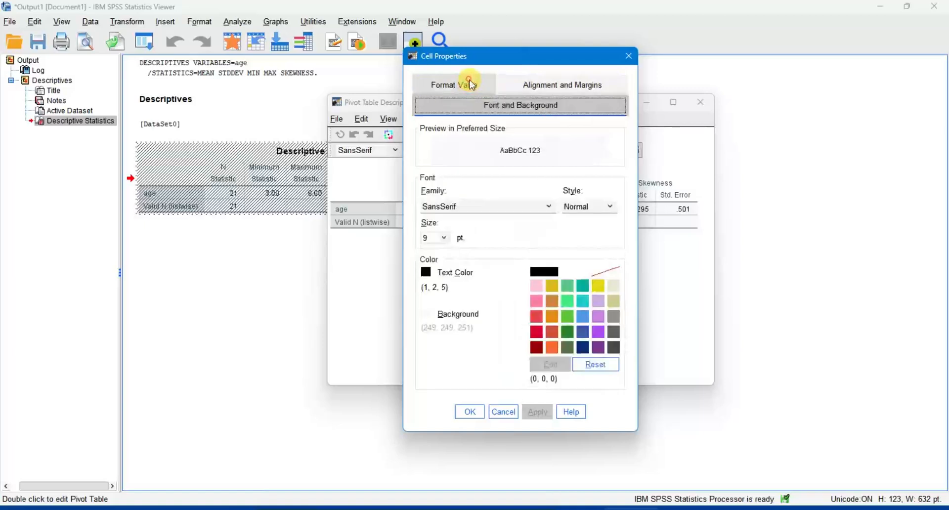
click(536, 87)
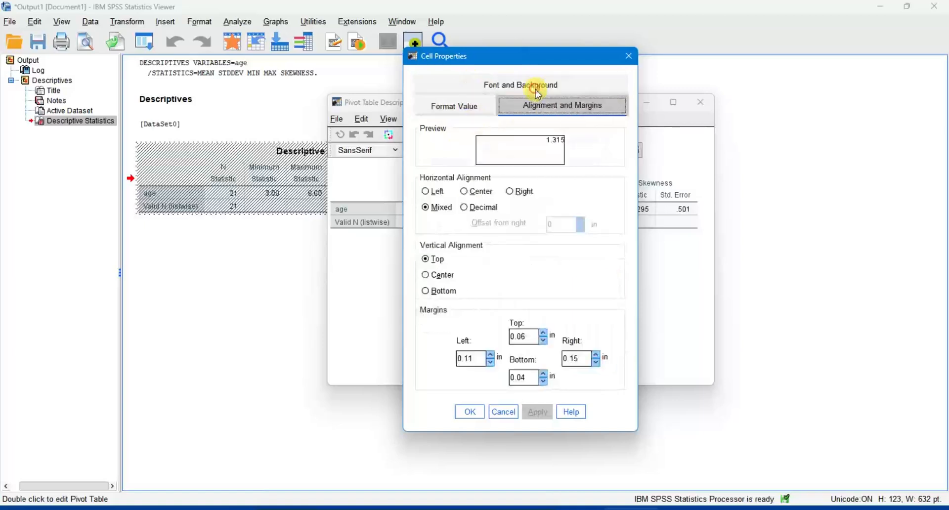
click(453, 107)
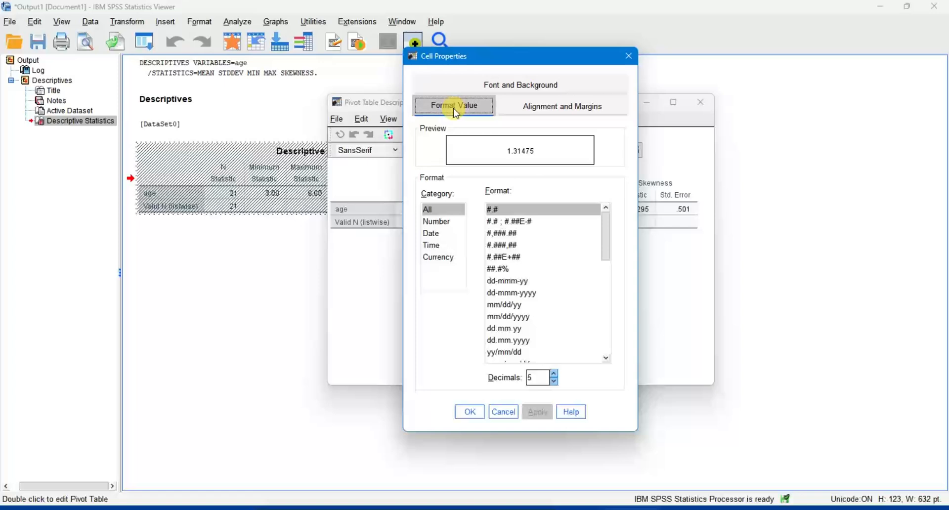
- Format age's standard deviation as a Number with 3 decimals, apply it and close the table editor
click(555, 381)
click(554, 381)
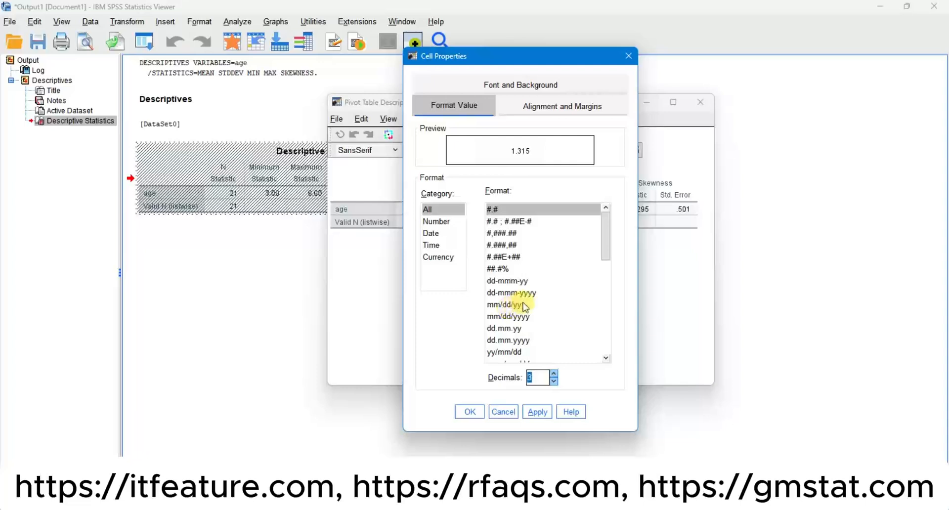
click(433, 222)
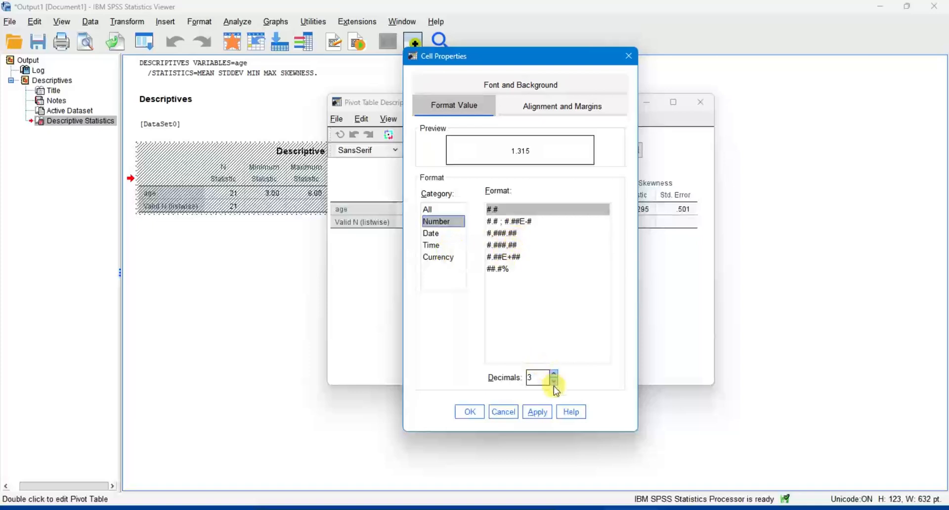
click(473, 411)
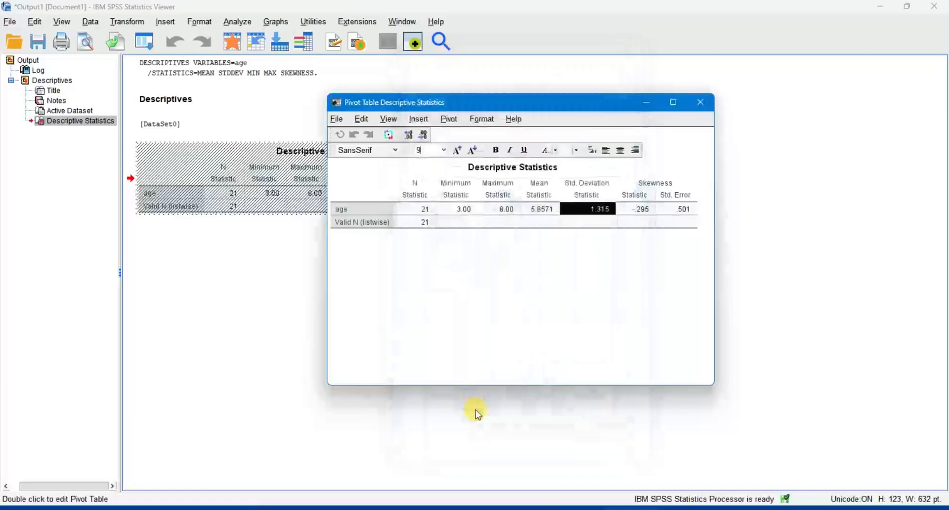
click(702, 102)
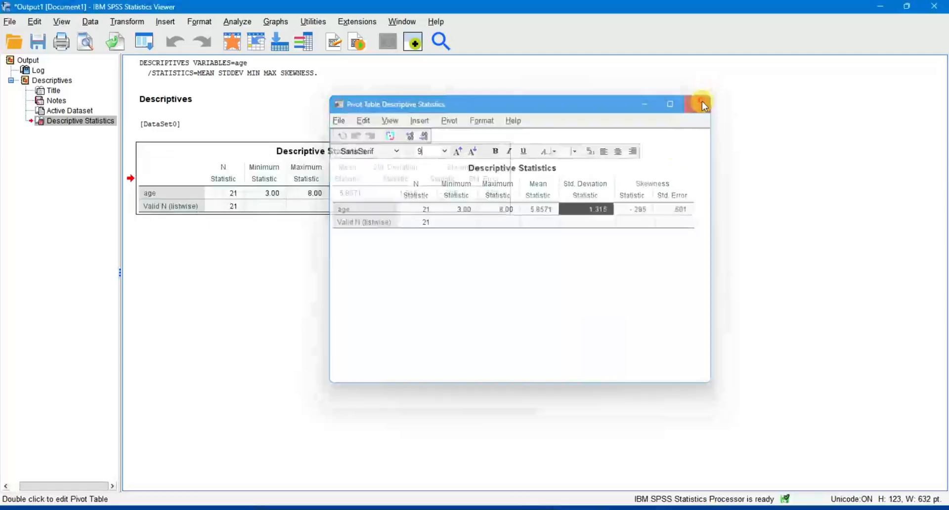
- Reopen the Descriptive Statistics table for editing, give age's mean cell a red background and close the editor
click(403, 195)
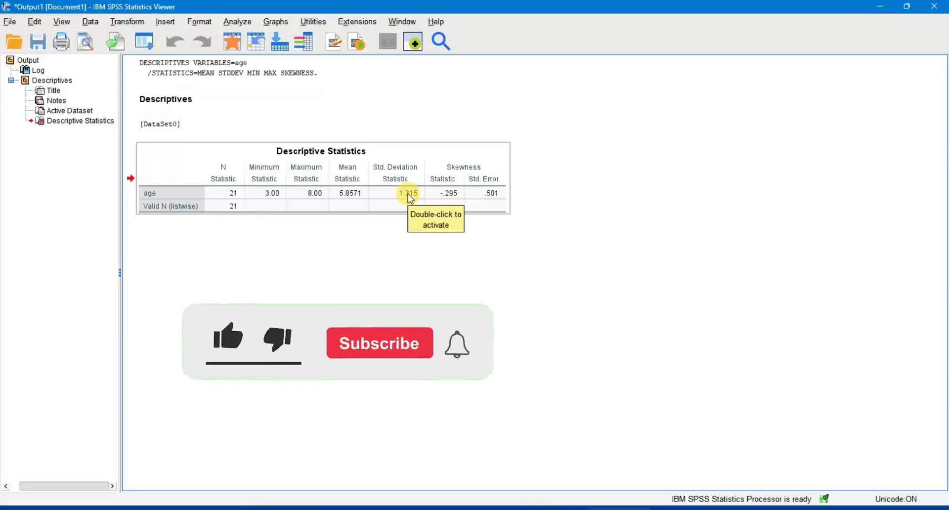
click(409, 198)
double_click(409, 198)
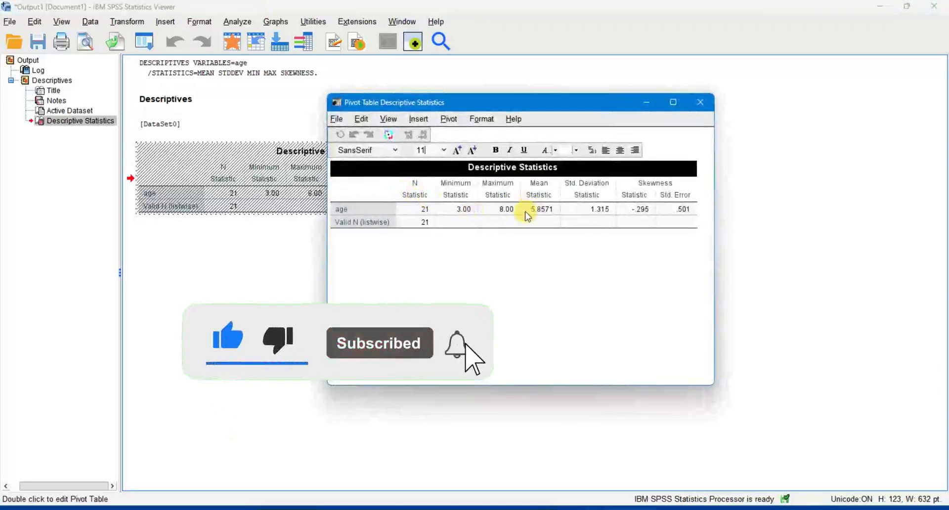
click(498, 220)
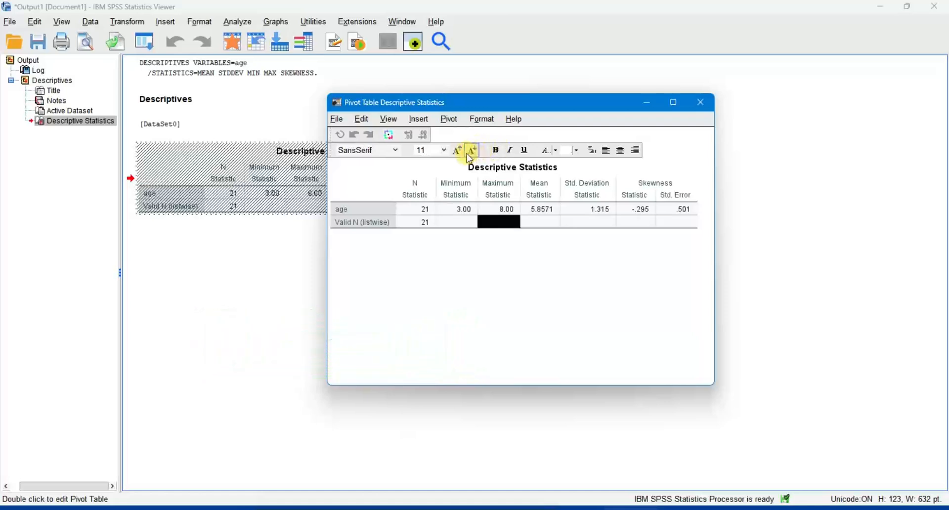
click(576, 150)
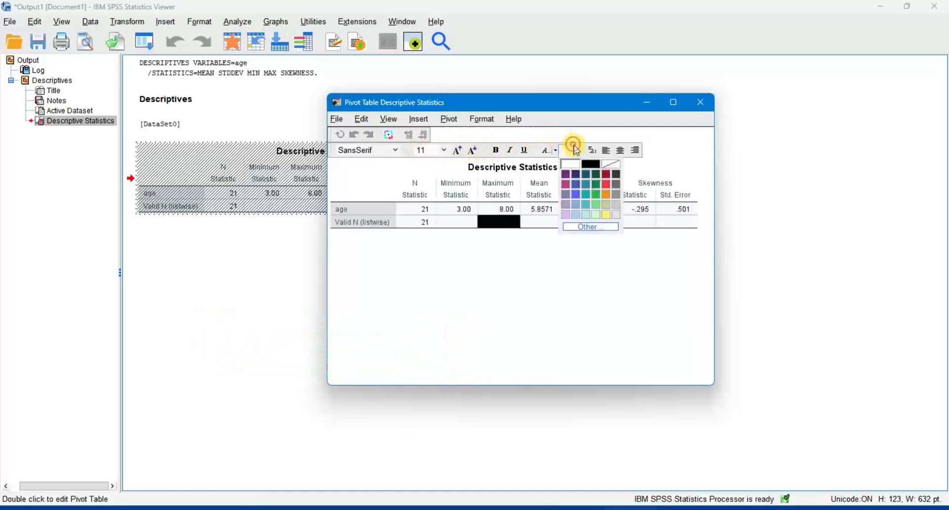
click(545, 209)
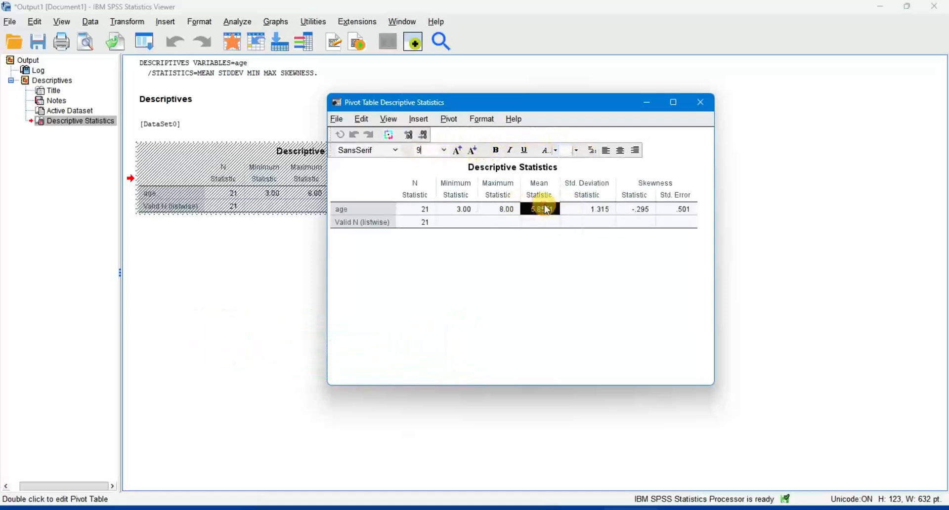
click(570, 152)
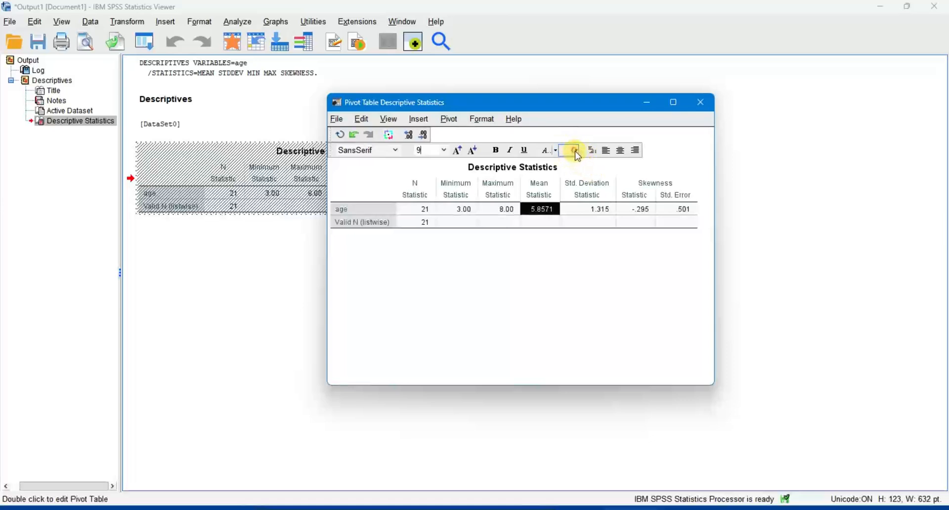
click(576, 150)
click(605, 185)
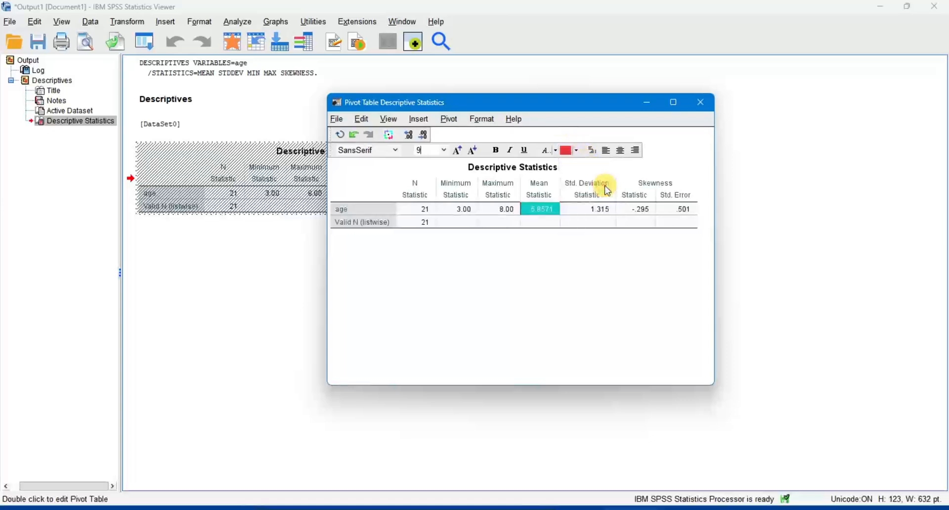
click(613, 213)
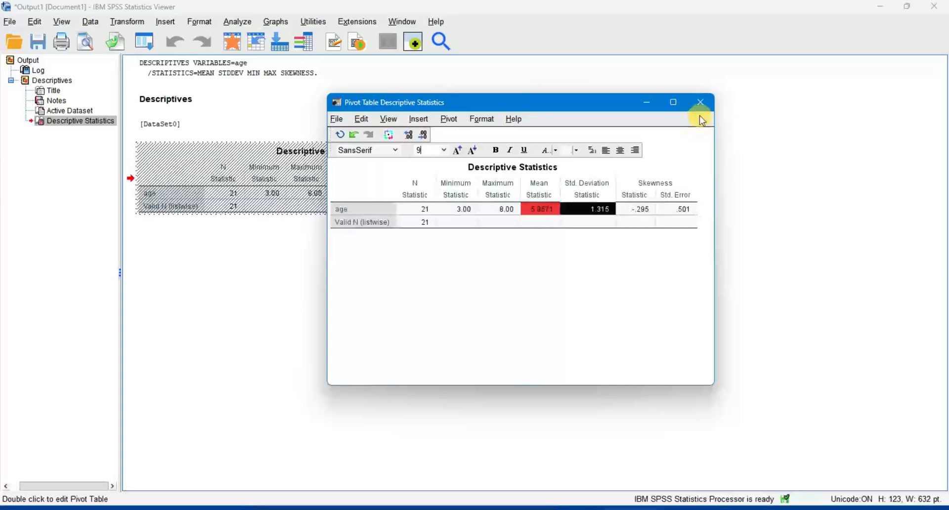
click(700, 103)
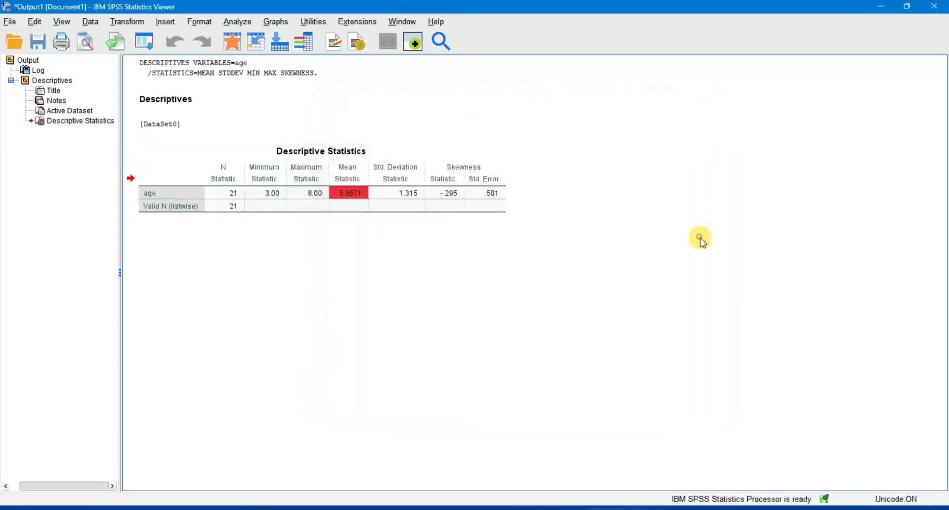
- Review the table formatting tools in the editor and return to the output with nothing selected
double_click(351, 185)
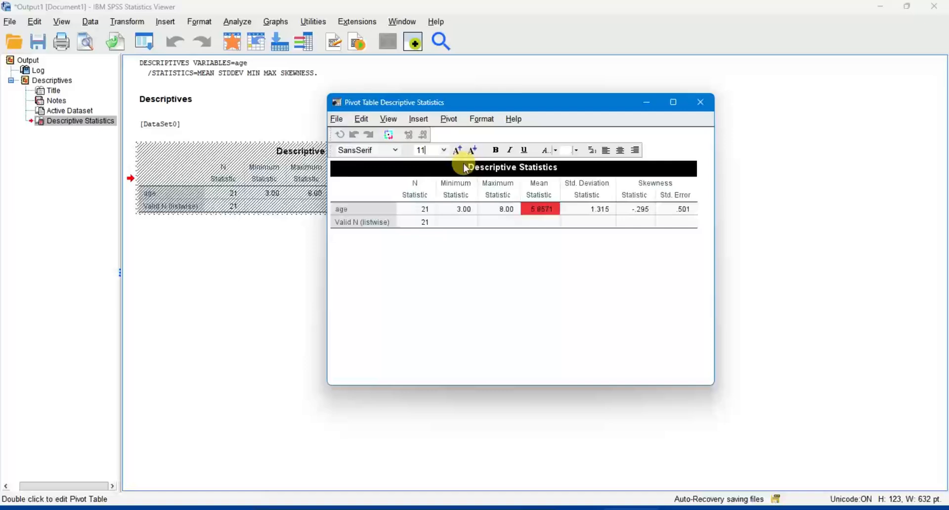
click(708, 102)
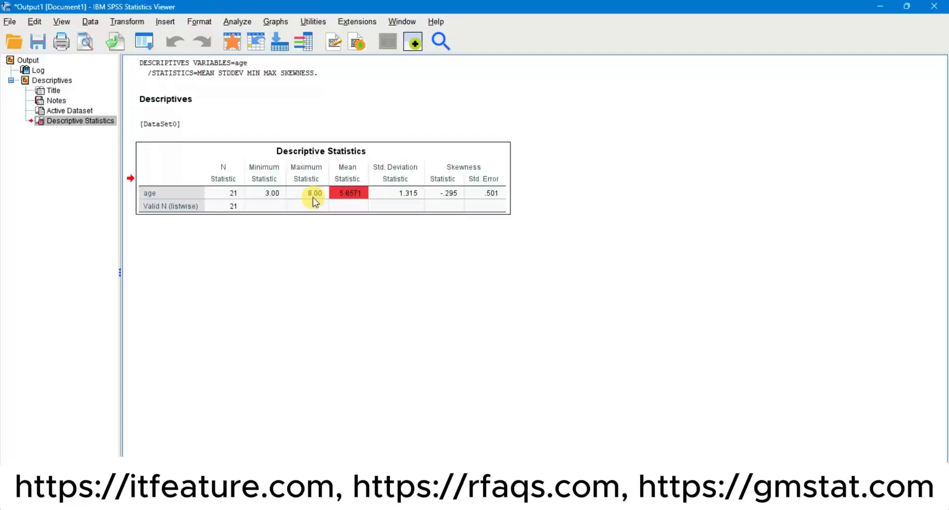
click(444, 338)
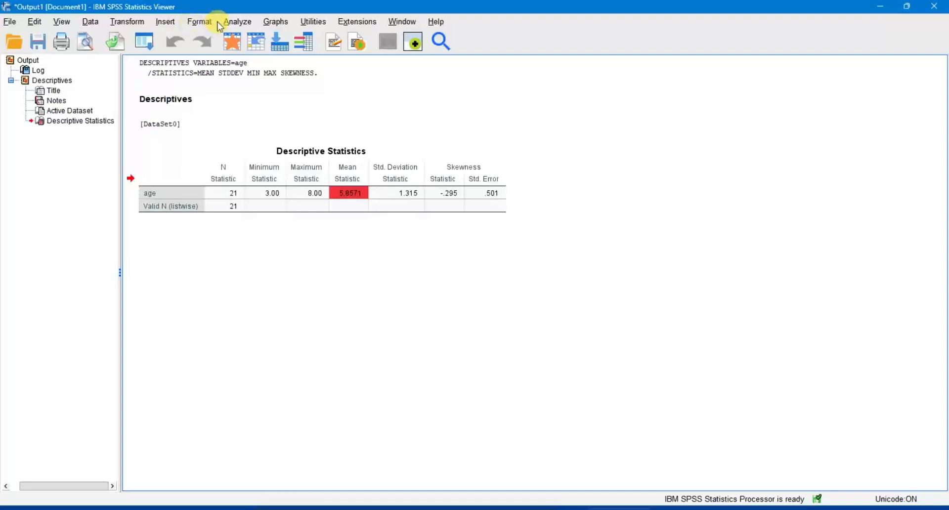
- Compare the output with the age data in the Data Editor and review the available descriptive statistics procedures
click(244, 26)
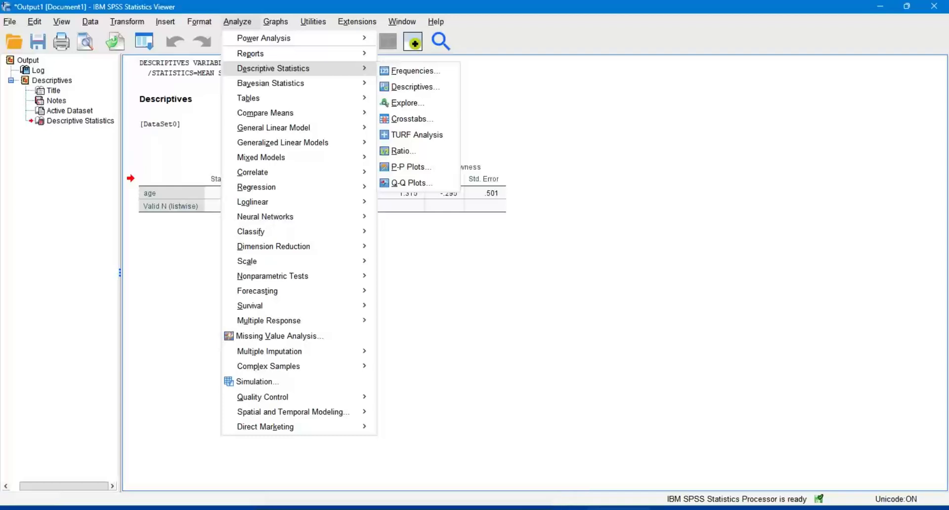
click(473, 509)
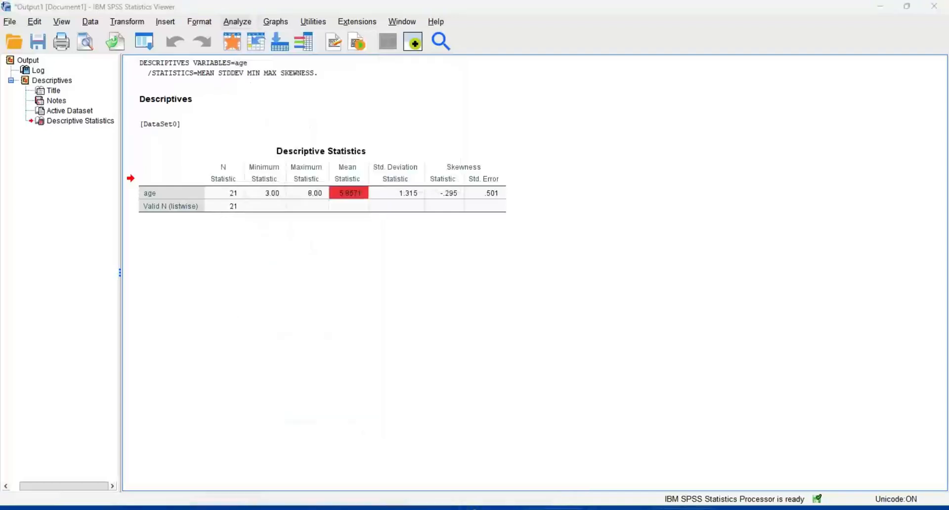
click(563, 509)
key(alt+Tab)
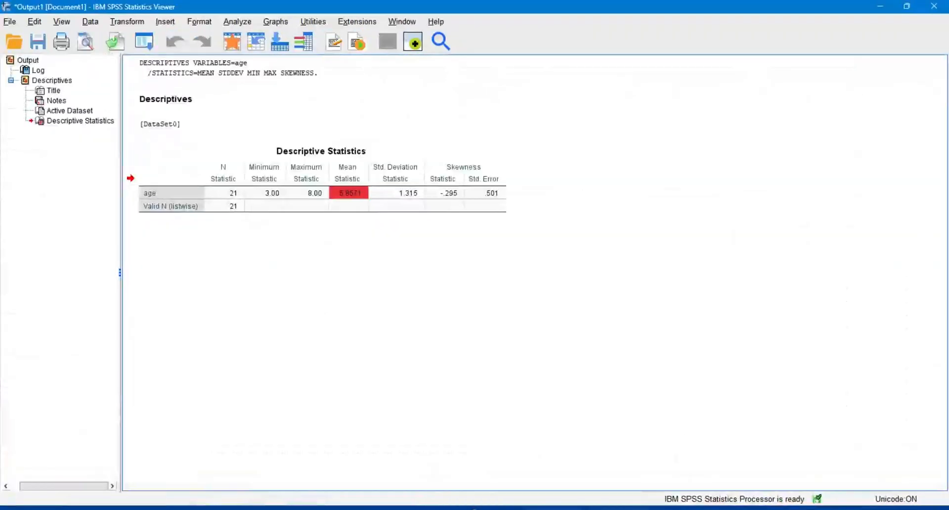
key(alt+Tab)
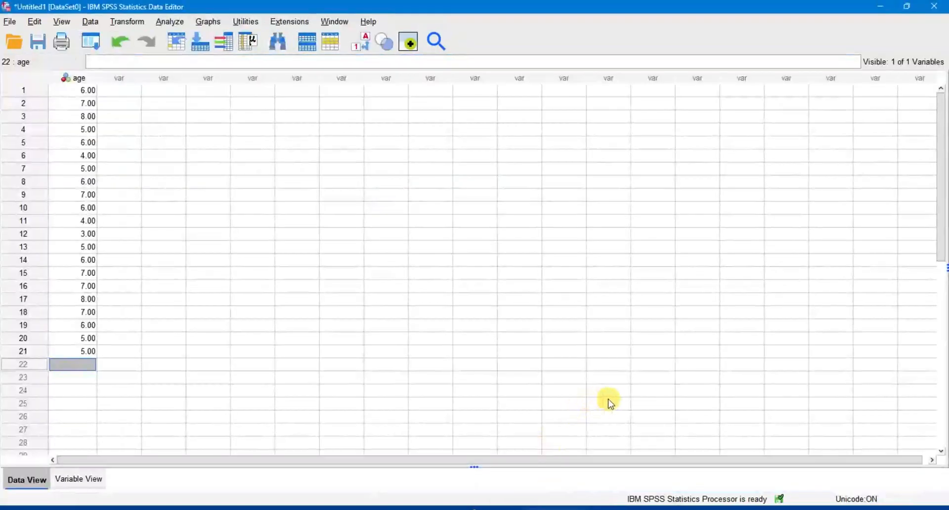
key(alt+Tab)
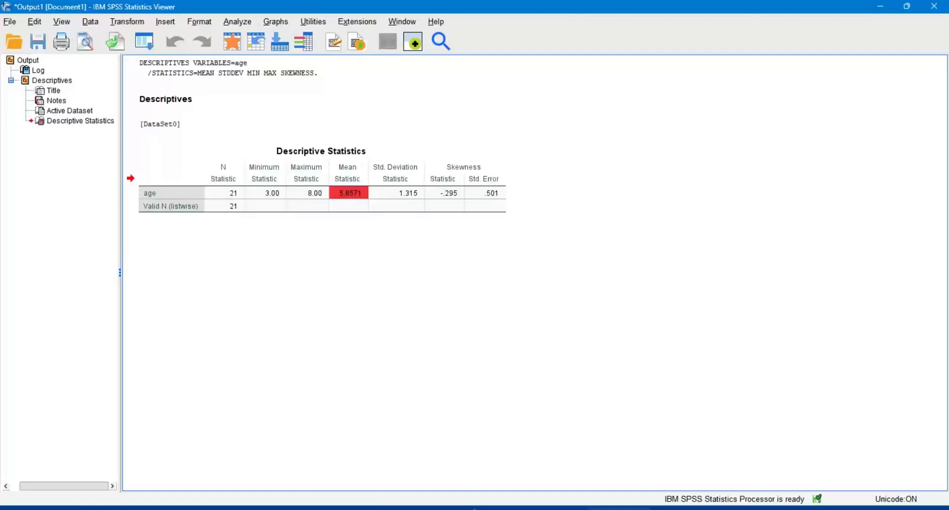
click(229, 23)
mouse_move(266, 72)
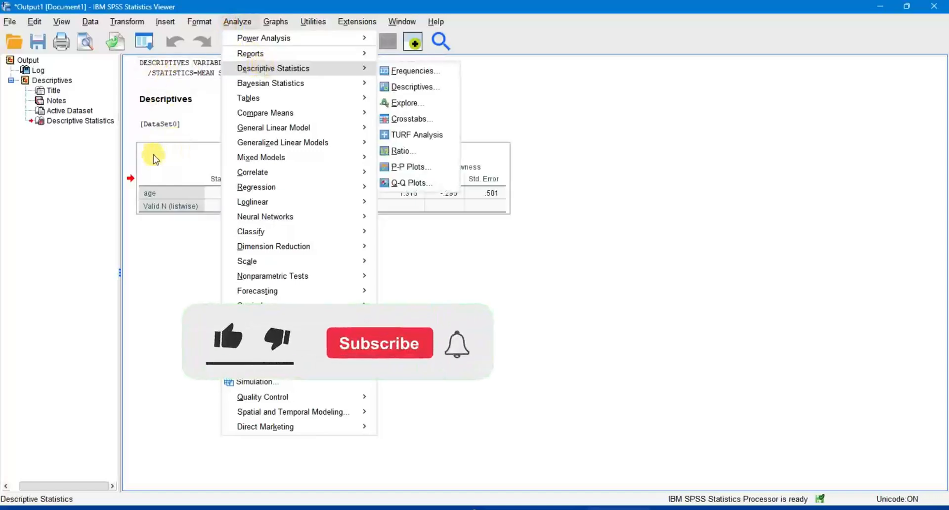
- Move the [DataSet0] text below the Descriptive Statistics table and show the list of recently used dialogs
click(136, 124)
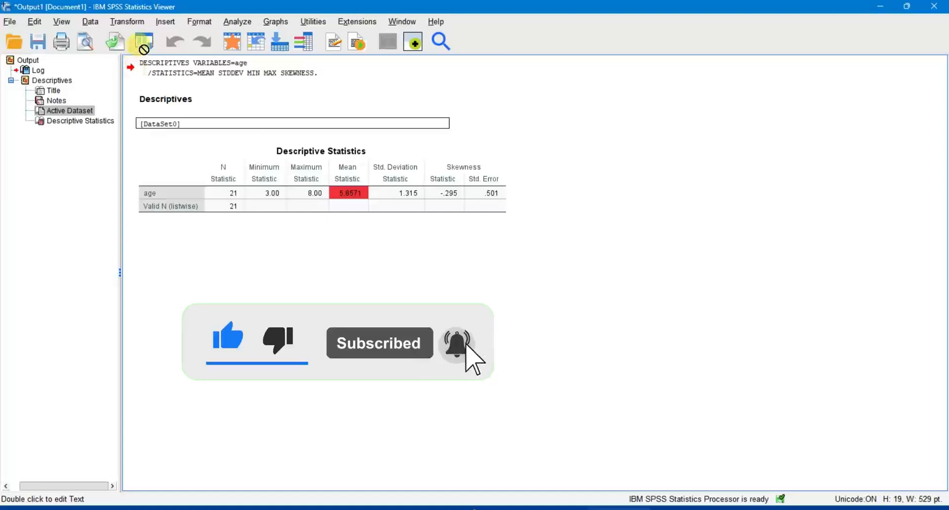
drag(145, 144, 257, 241)
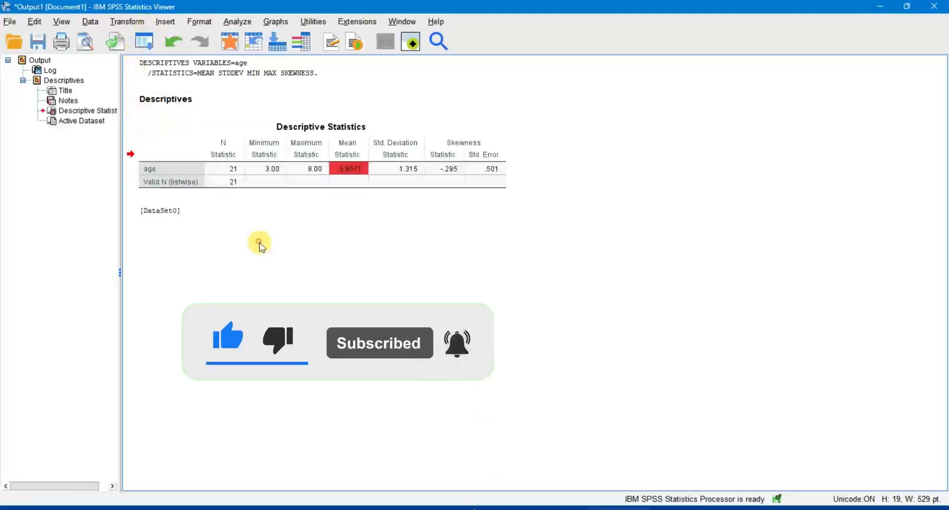
click(144, 43)
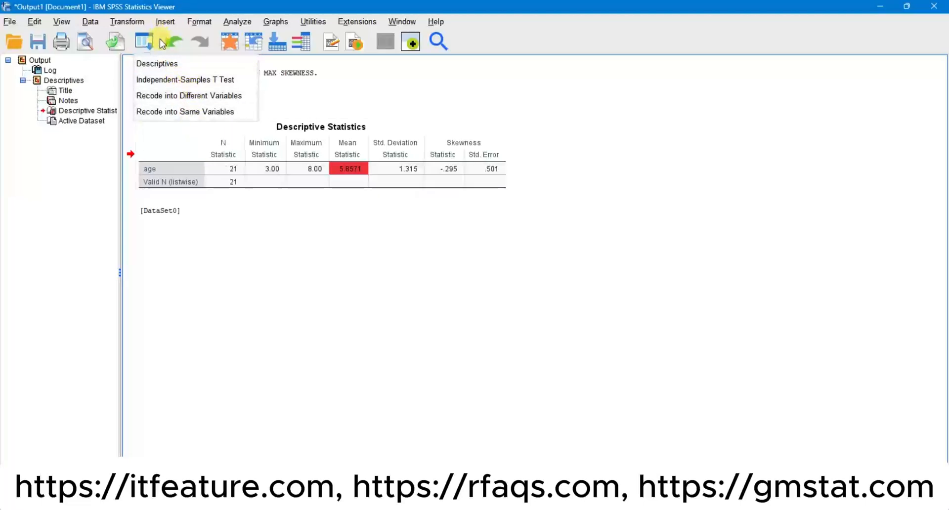
- Reopen the Descriptives dialog for age and examine its Table Style, Bootstrap and Options settings without changing any of them
click(160, 67)
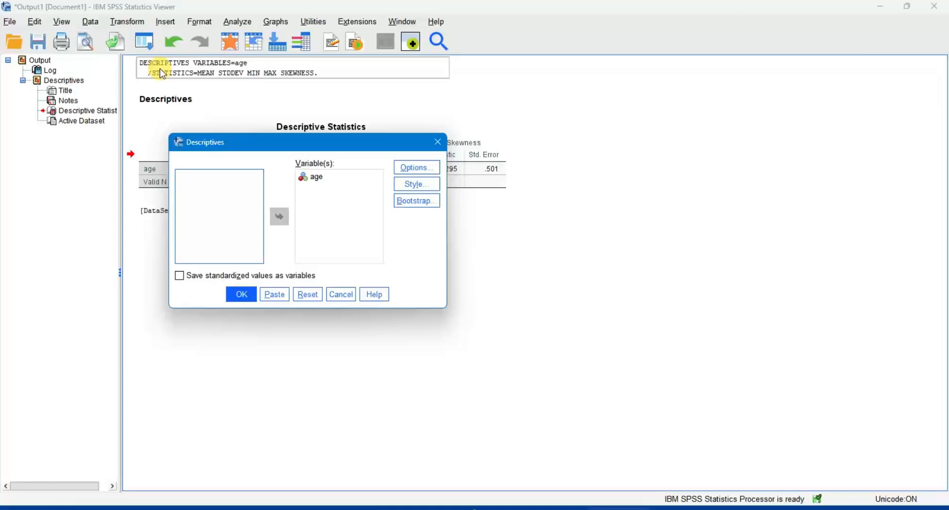
click(412, 191)
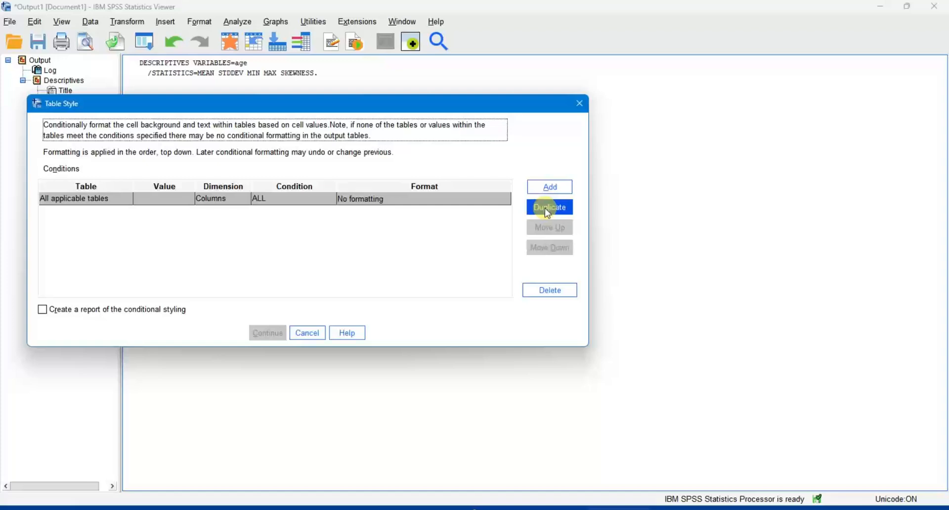
click(580, 103)
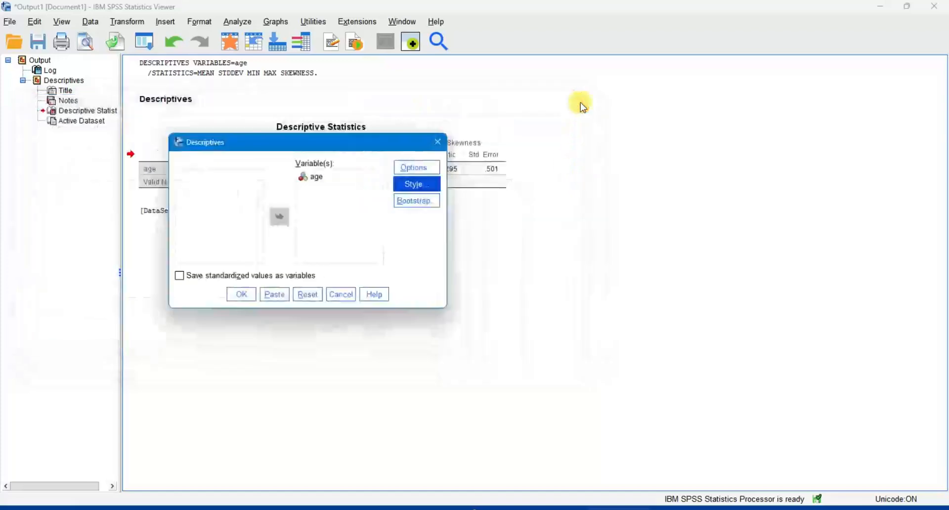
click(424, 202)
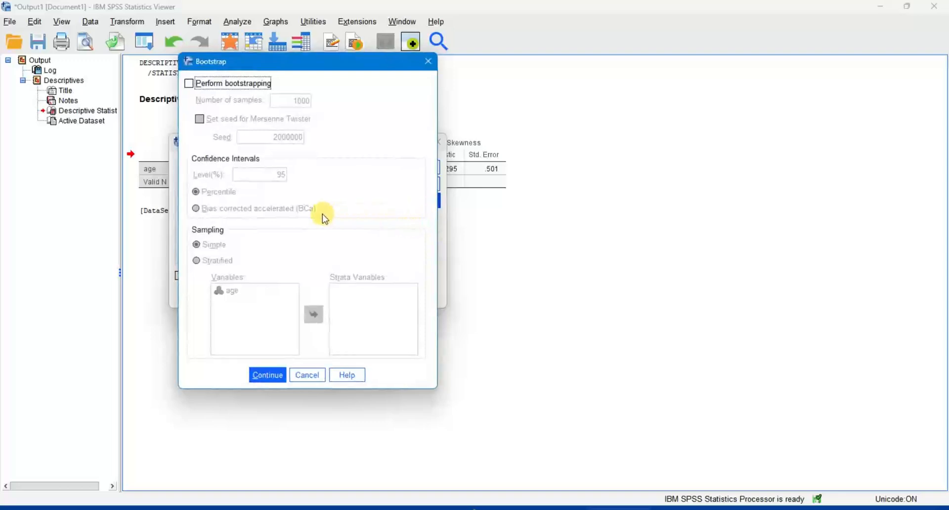
click(313, 374)
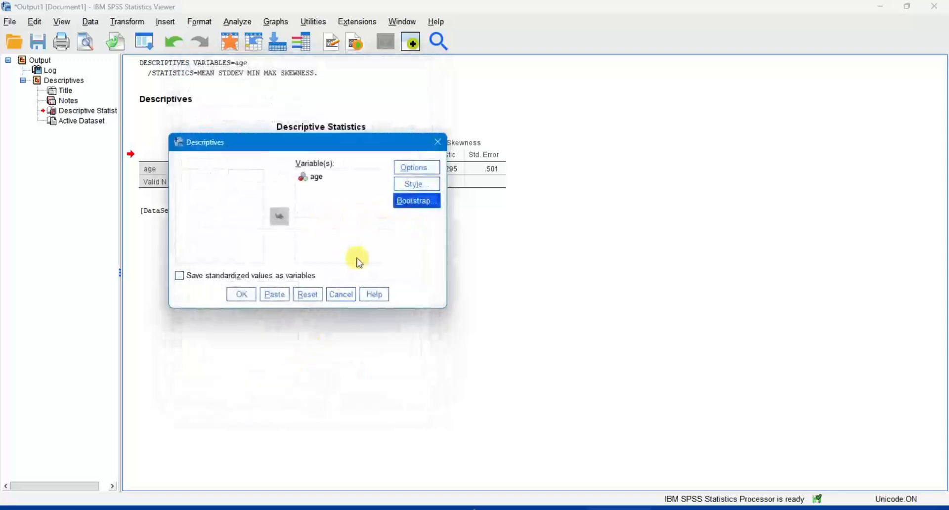
click(424, 170)
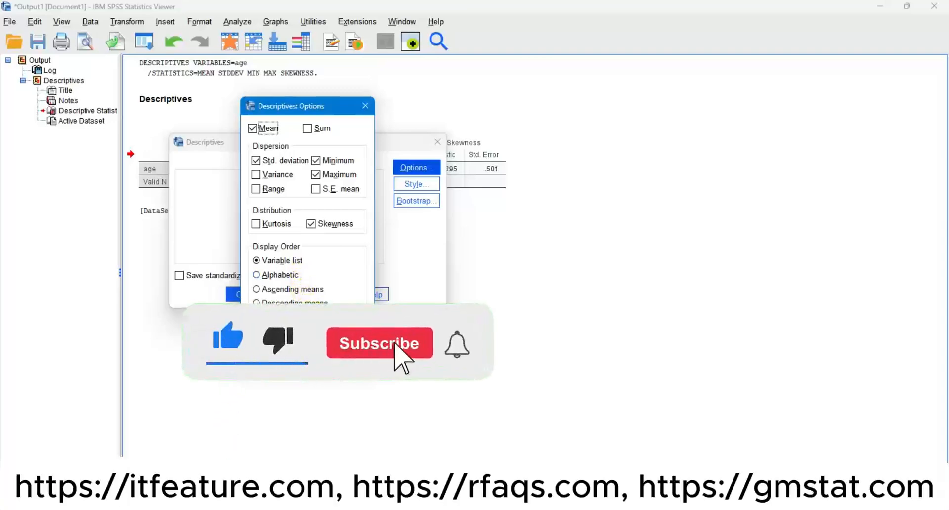
click(317, 304)
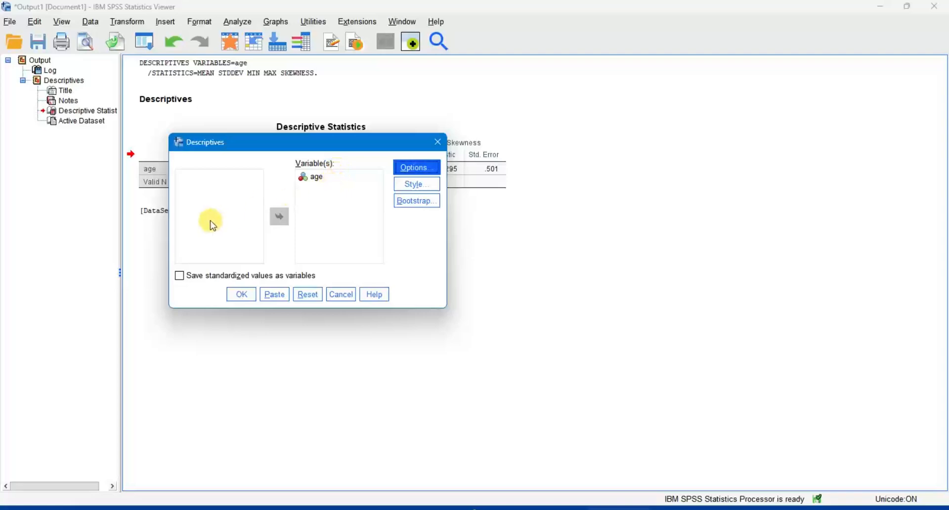
click(410, 168)
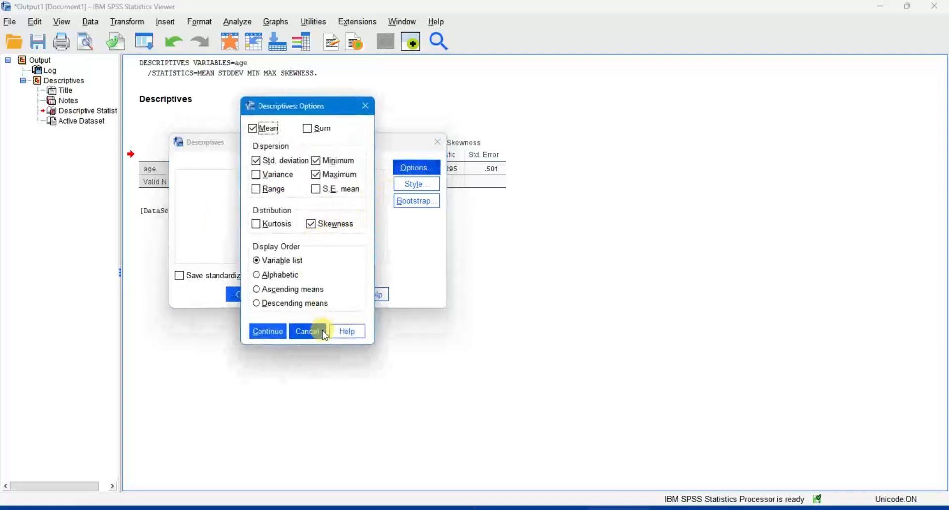
click(323, 332)
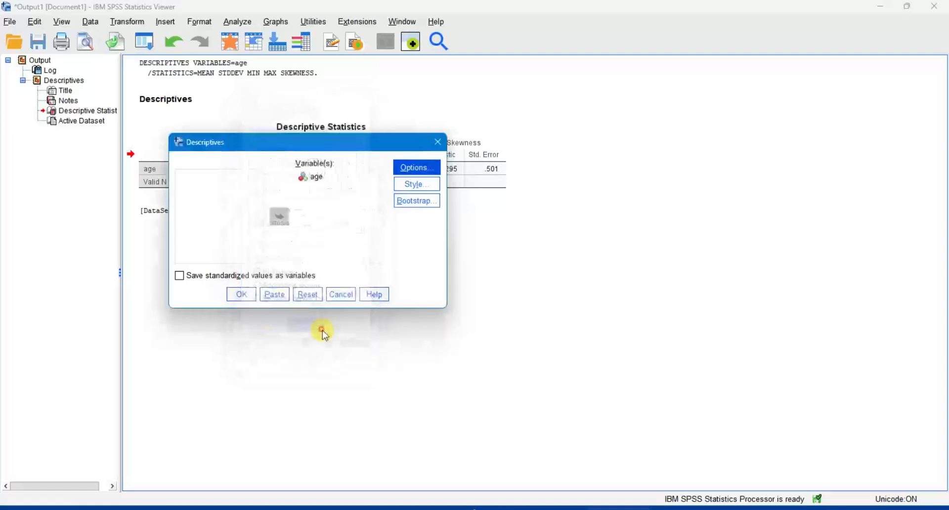
- Paste the Descriptives command for age as syntax and close the Syntax Editor without saving
click(278, 296)
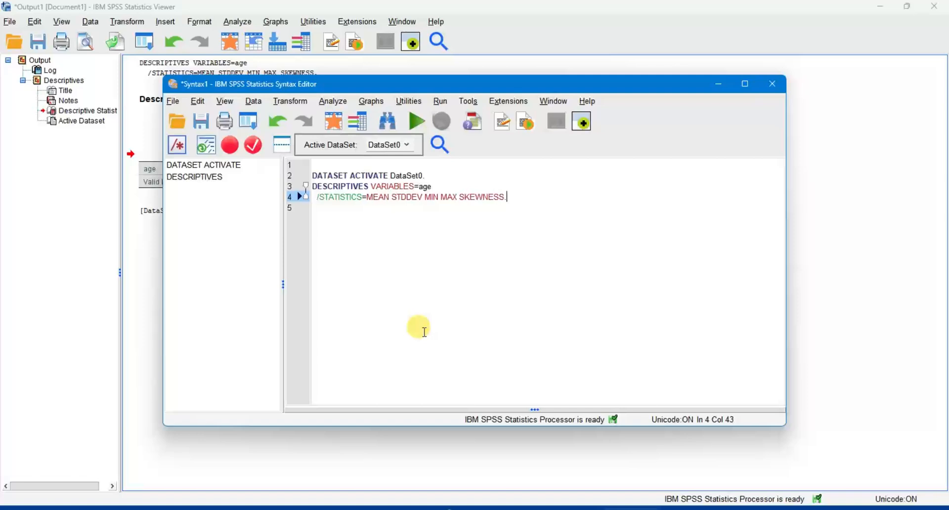
click(771, 88)
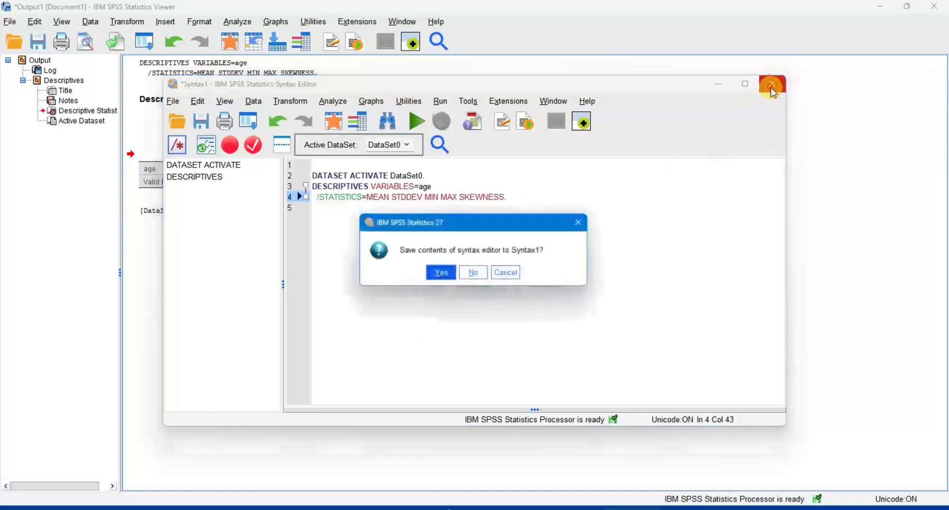
click(482, 275)
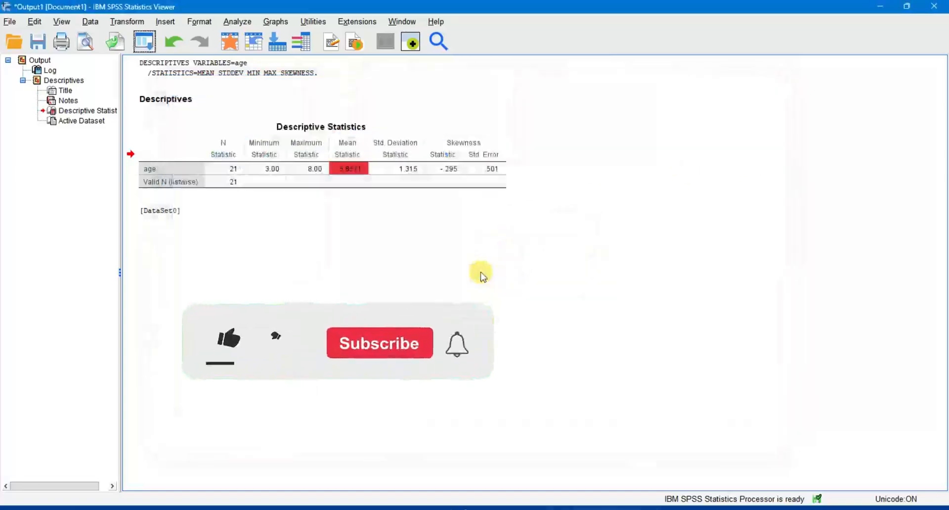
- Rerun Descriptives for age with the standardized values saved as variables
click(144, 41)
click(150, 69)
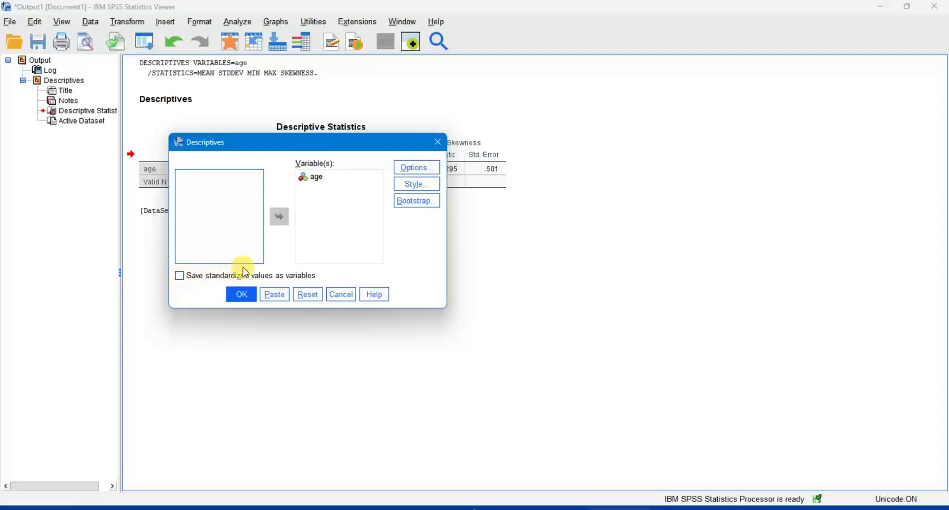
click(181, 282)
click(180, 276)
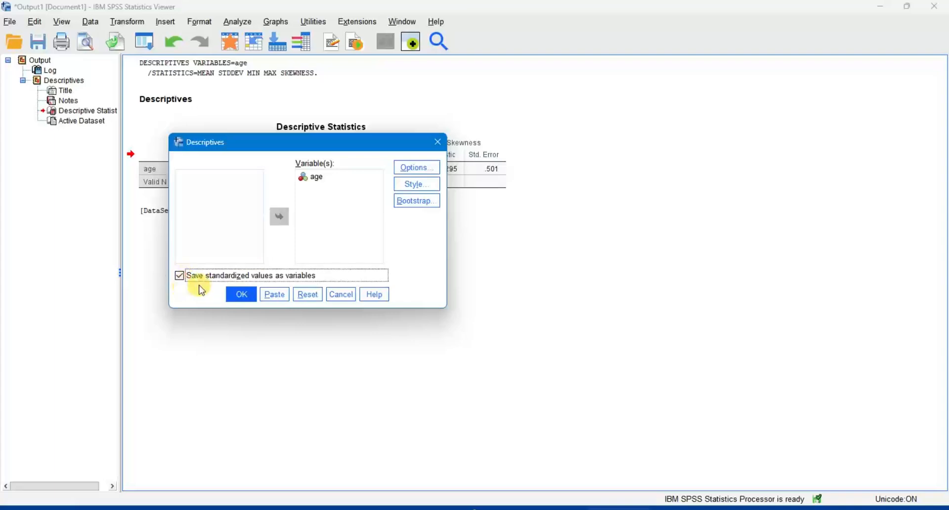
click(242, 294)
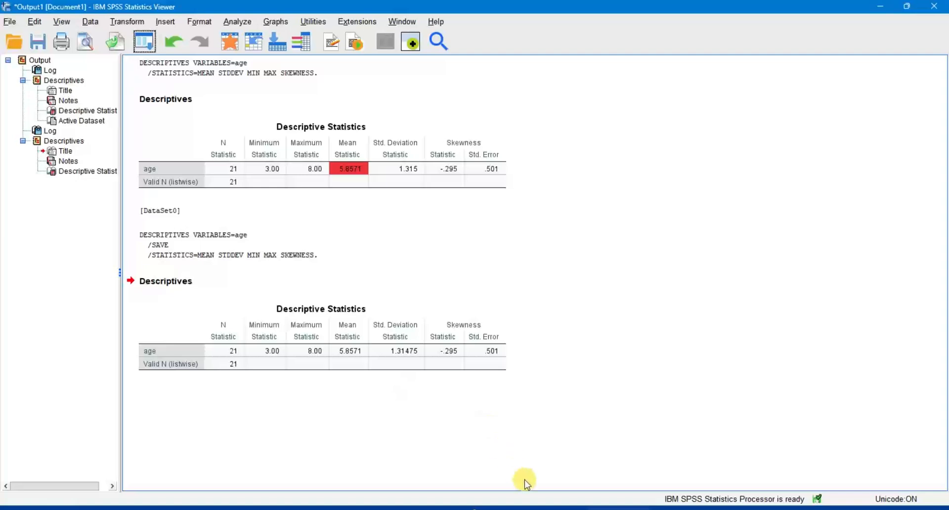
- Examine the standardized age scores in the Data Editor, both as data values and as a variable definition
click(546, 509)
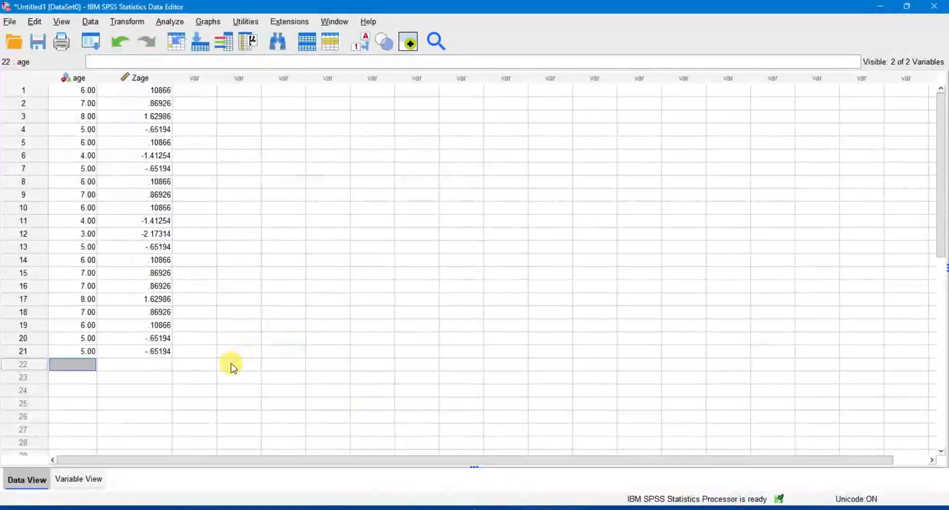
click(161, 299)
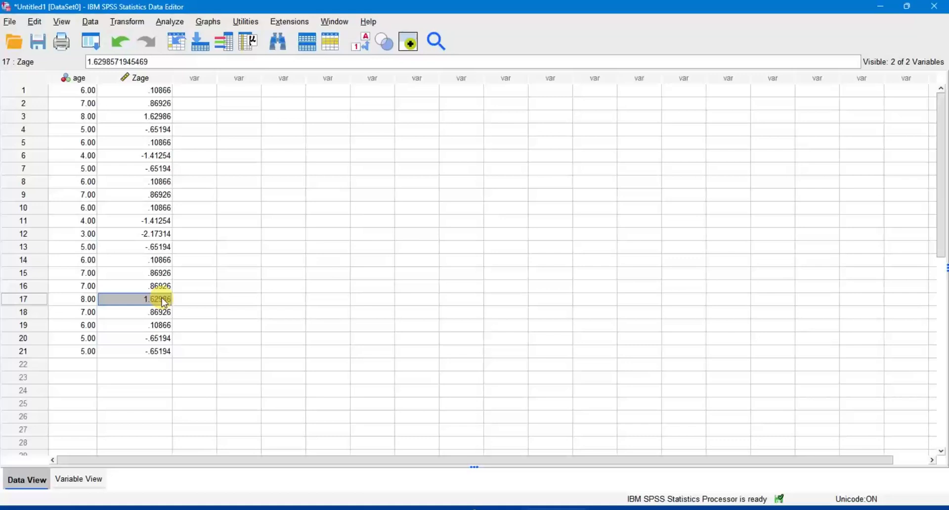
click(79, 475)
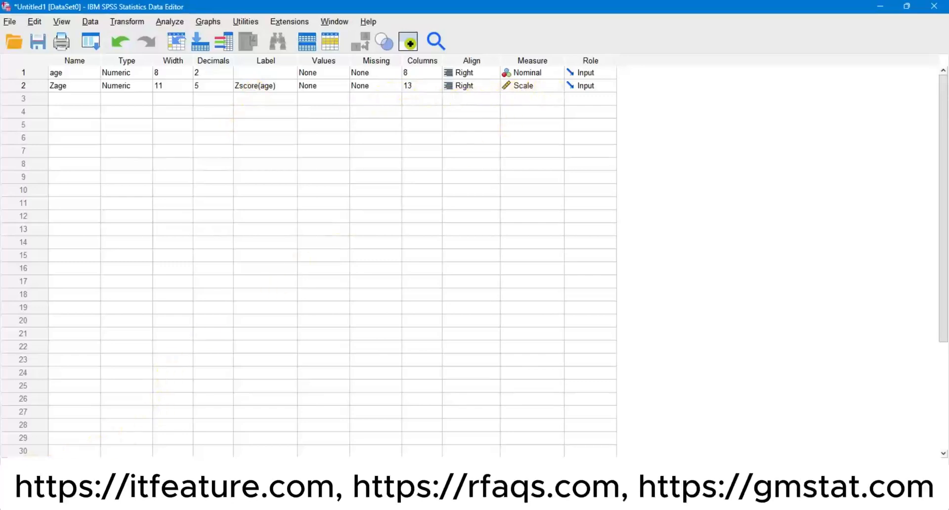
click(37, 468)
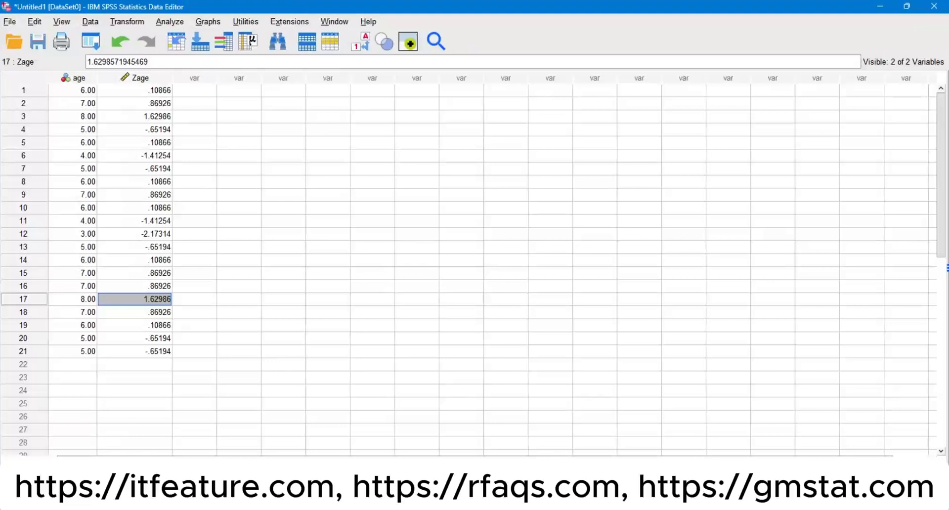
- Recall the Descriptives dialog to review the variable list and the option for saving standardized values, and cancel it
click(100, 45)
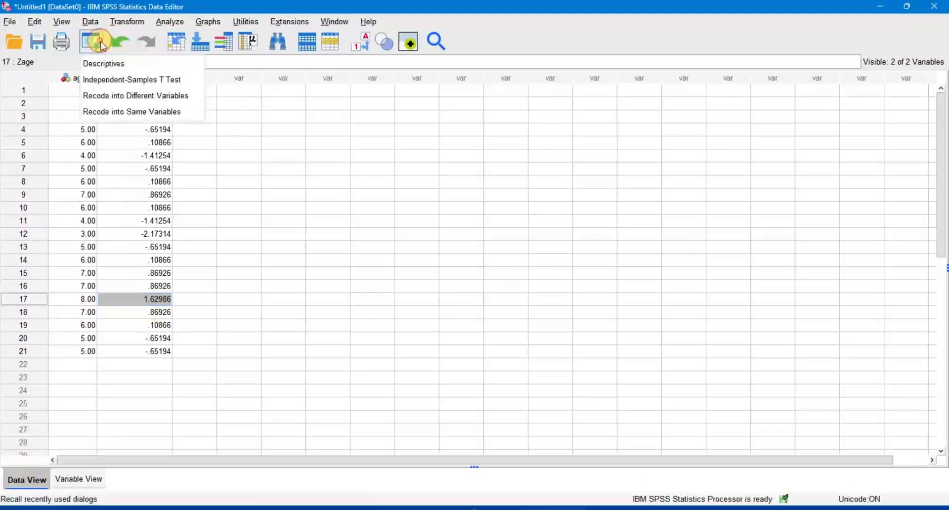
click(99, 63)
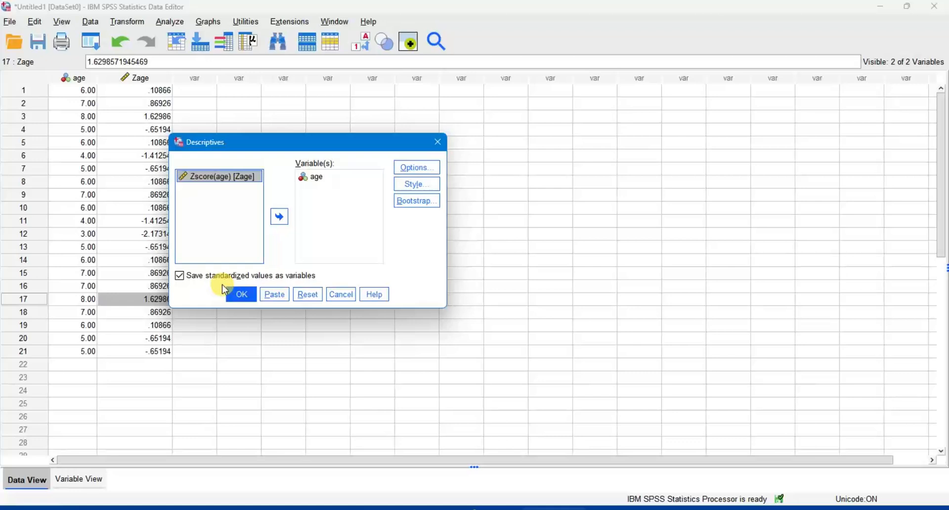
click(350, 296)
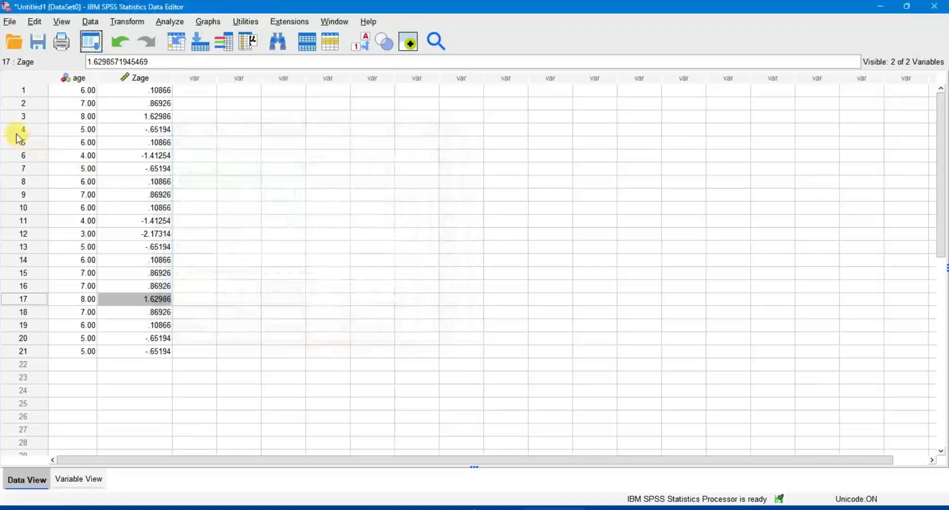
- Copy all age values from the Data Editor and open a blank workbook in Excel
click(67, 90)
key(ctrl+shift+Down)
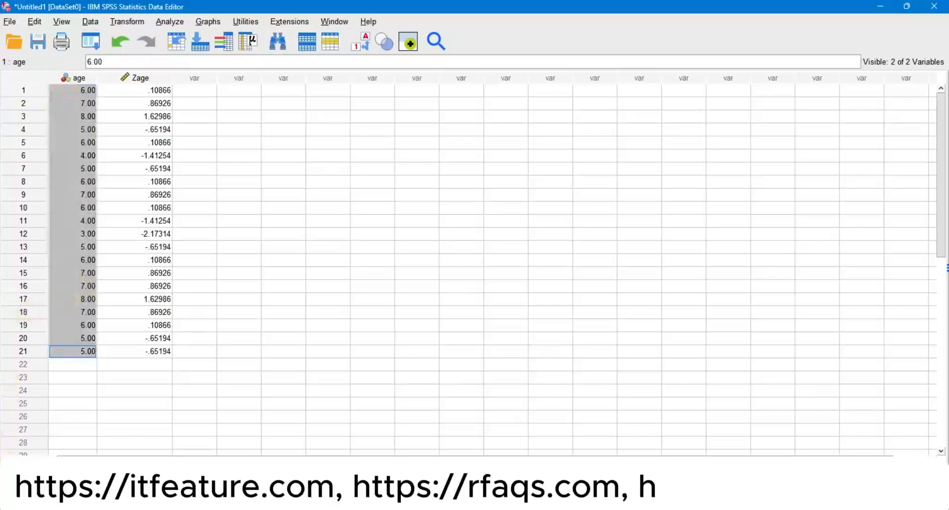
key(super)
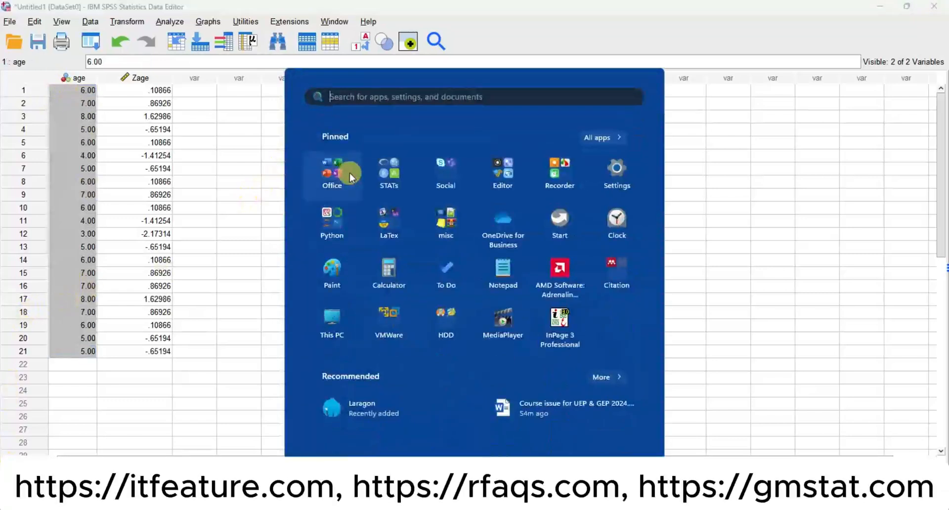
click(338, 173)
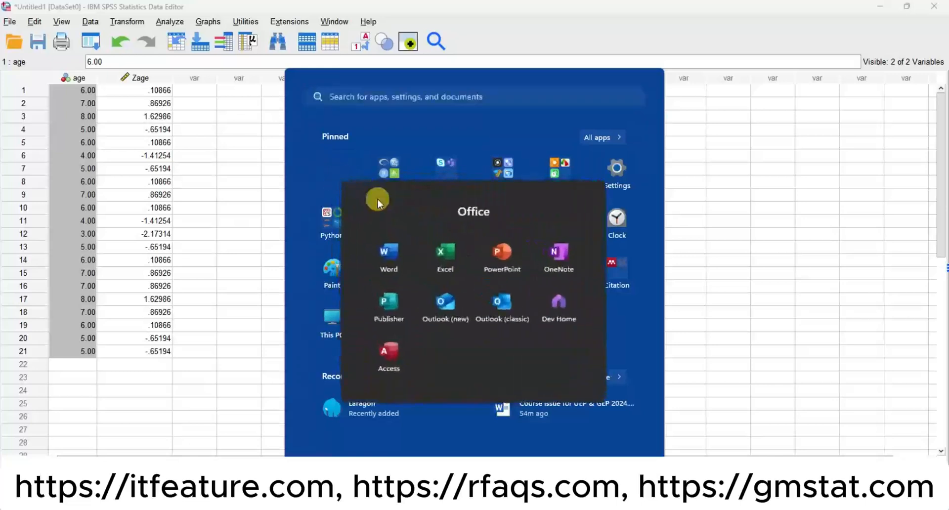
click(440, 253)
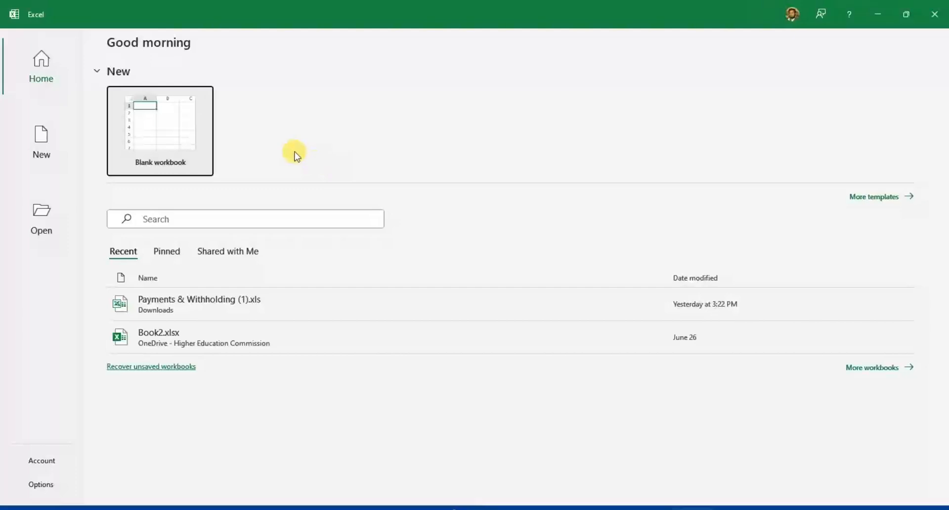
click(197, 123)
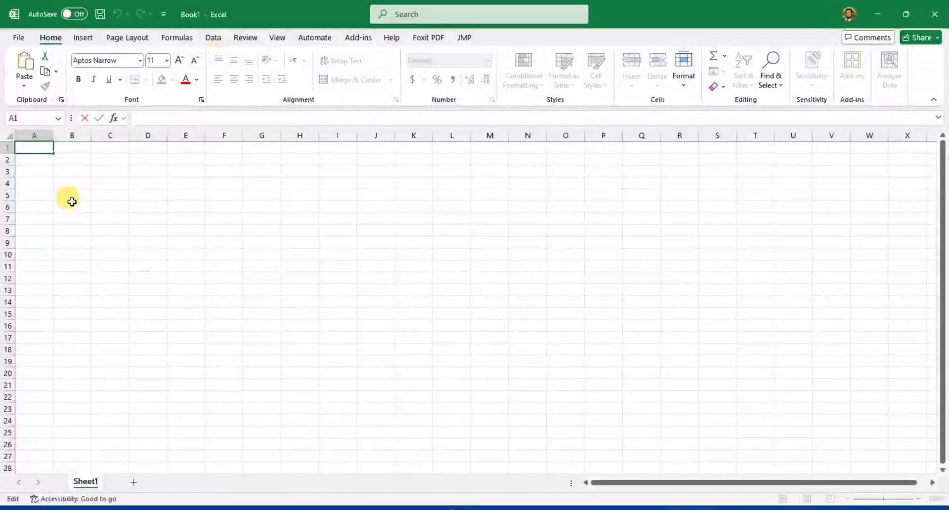
- Enter the heading Age in cell A1 and paste the copied age values below it, starting in A2
drag(32, 171, 34, 161)
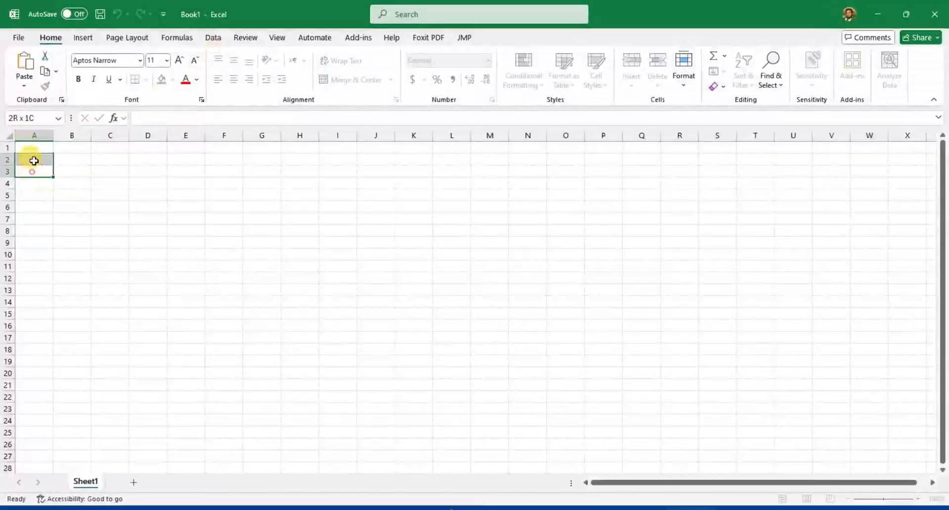
click(33, 149)
text(Age)
key(Return)
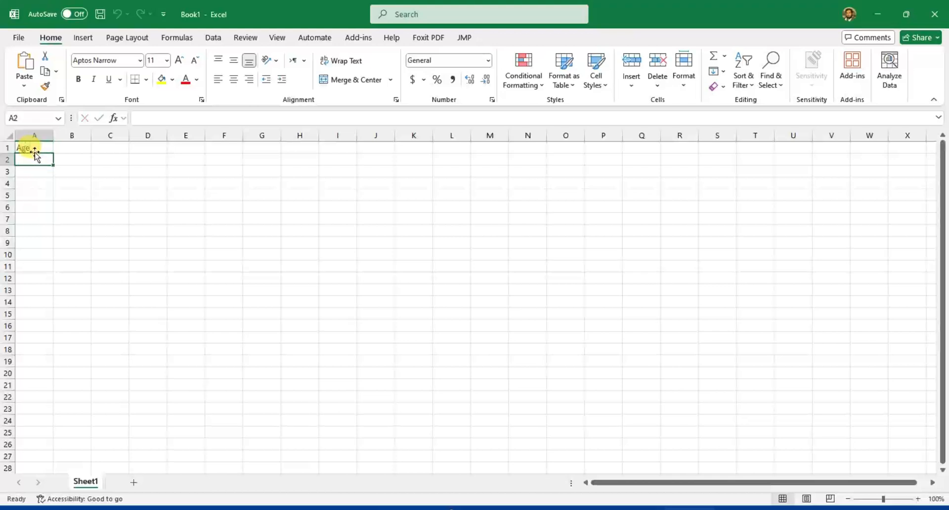
key(ctrl+v)
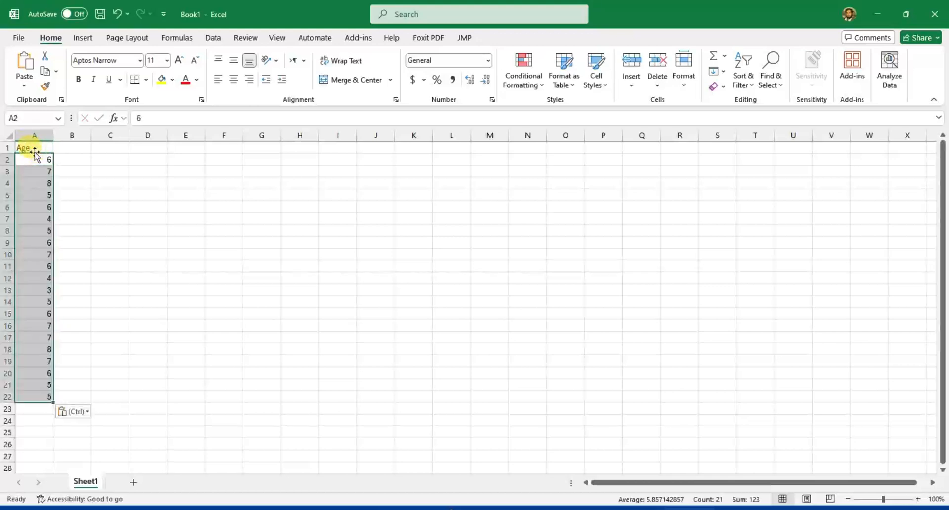
- Calculate the mean age in cell A24 with an AVERAGE formula over A2:A22
key(Down)
key(Down)
key(Down)
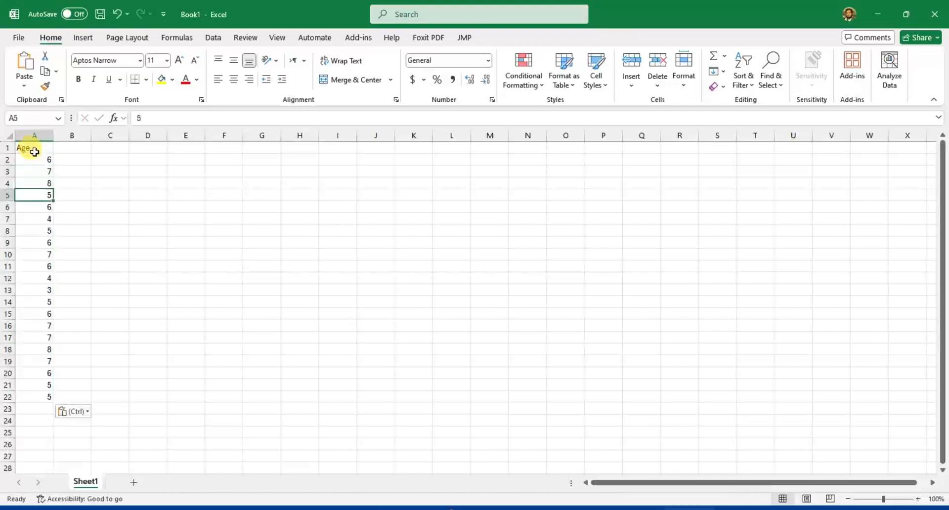
key(ctrl+Down)
key(Down)
key(Down)
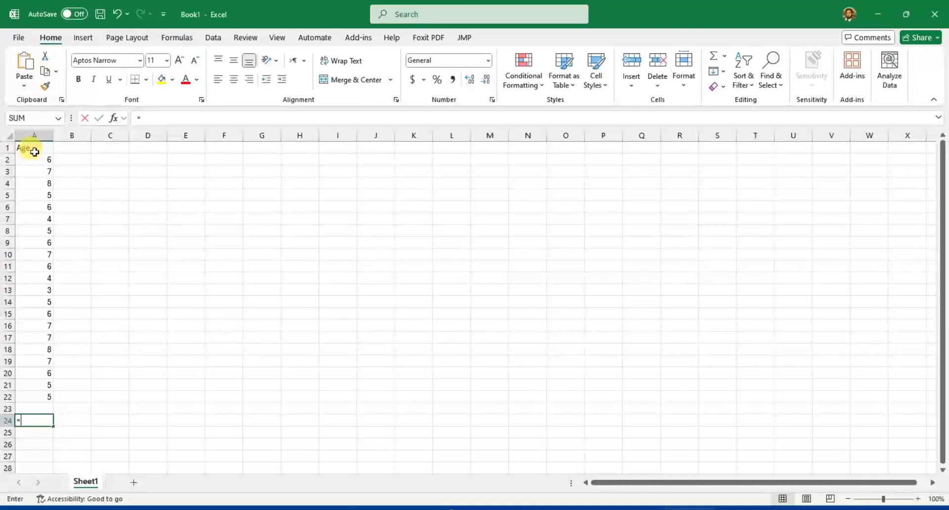
text(=average)
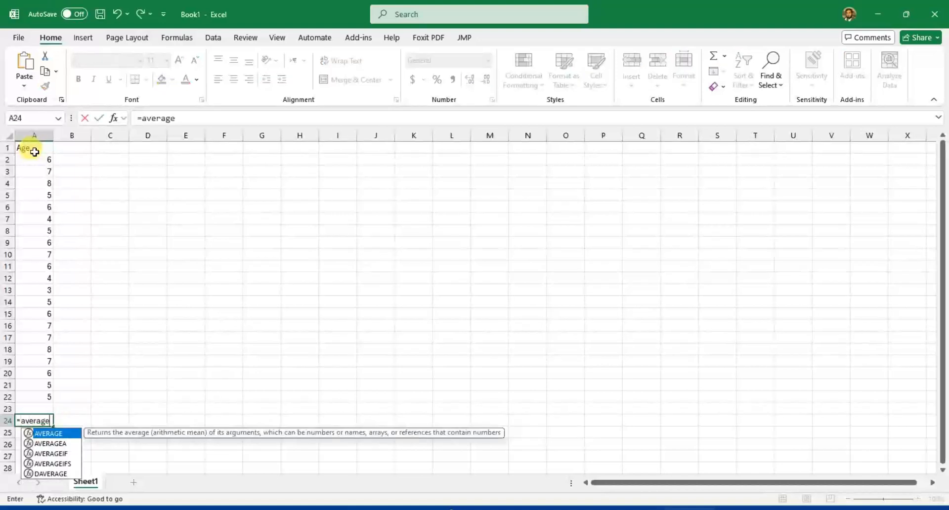
text(()
key(Up)
key(Up)
key(ctrl+shift+Up)
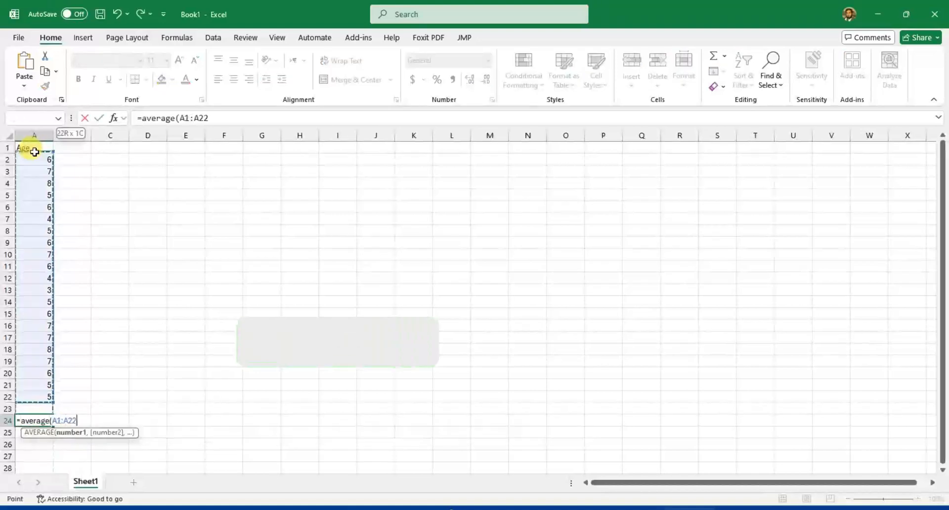
key(shift+Down)
key(Return)
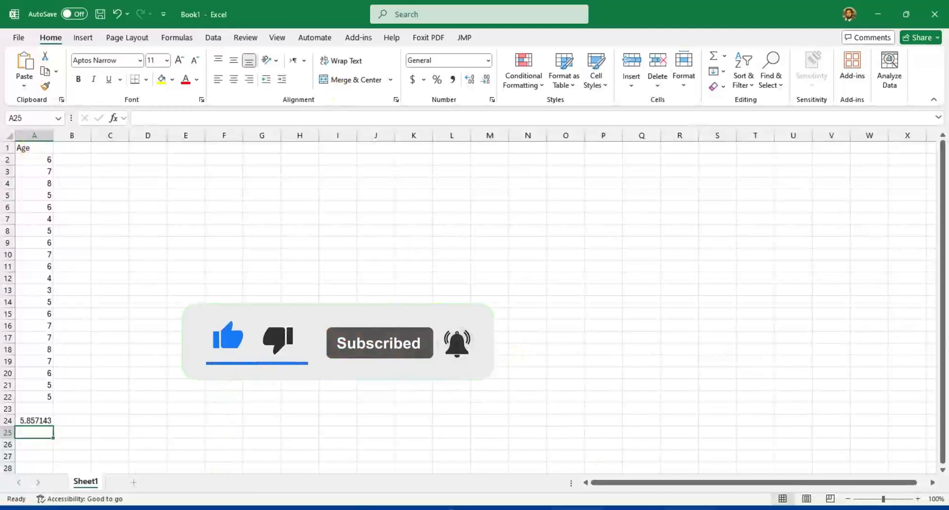
- Switch to the SPSS output and shrink its window over the Excel workbook to compare the mean age in both programs
click(567, 509)
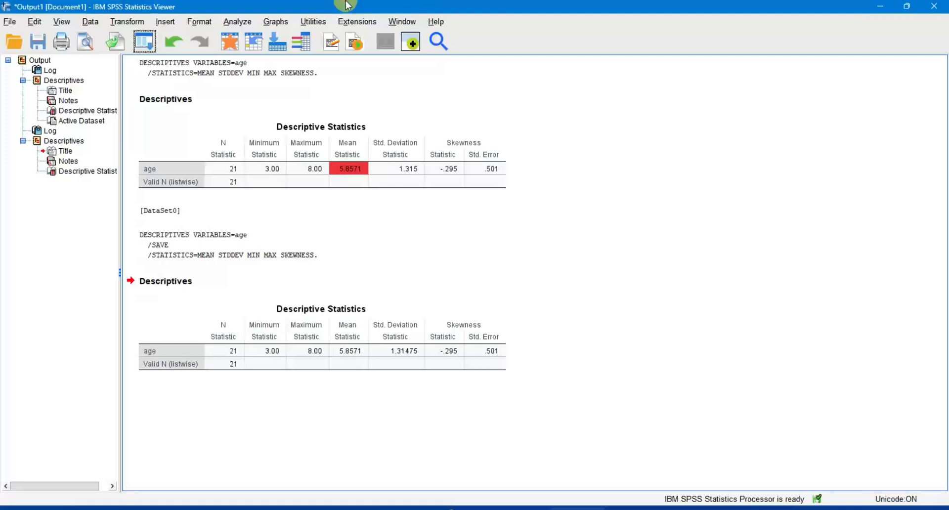
drag(347, 4, 532, 18)
click(710, 328)
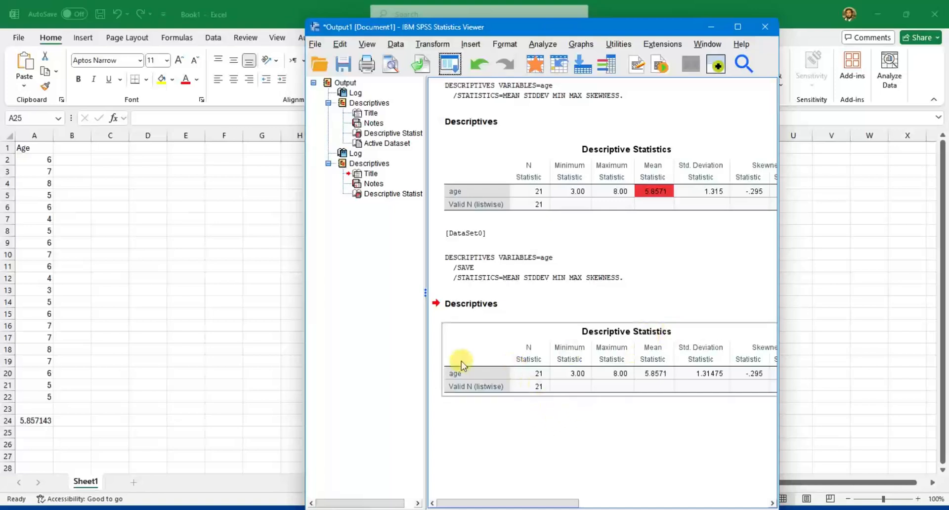
- Calculate the standard deviation of the age values in cell A25 of the Excel workbook with a STDEV formula
click(49, 433)
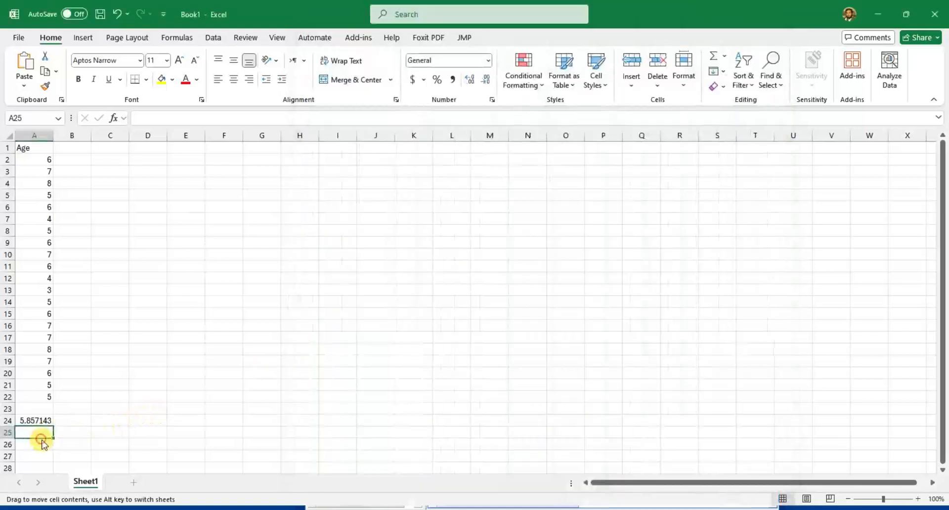
text(=std)
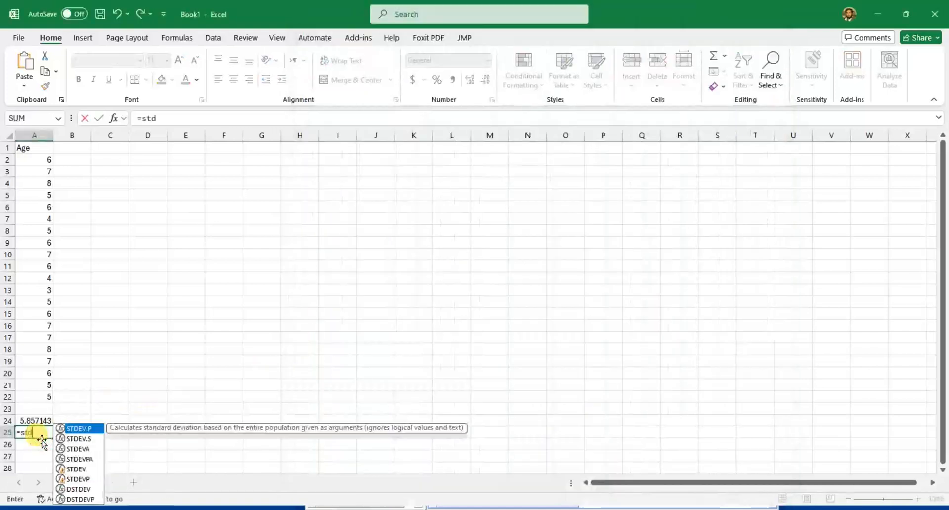
text(ev()
key(Up)
key(Up)
key(Up)
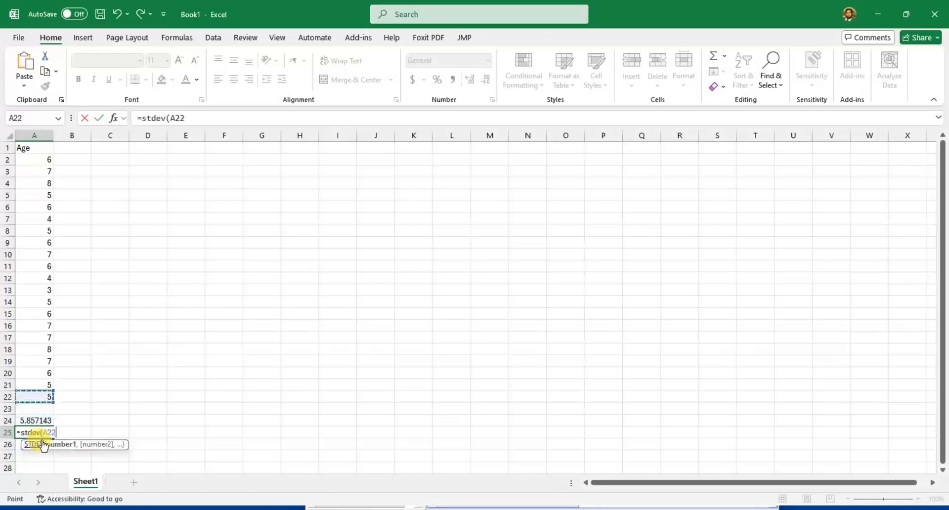
key(ctrl+shift+Up)
key(Return)
key(Right)
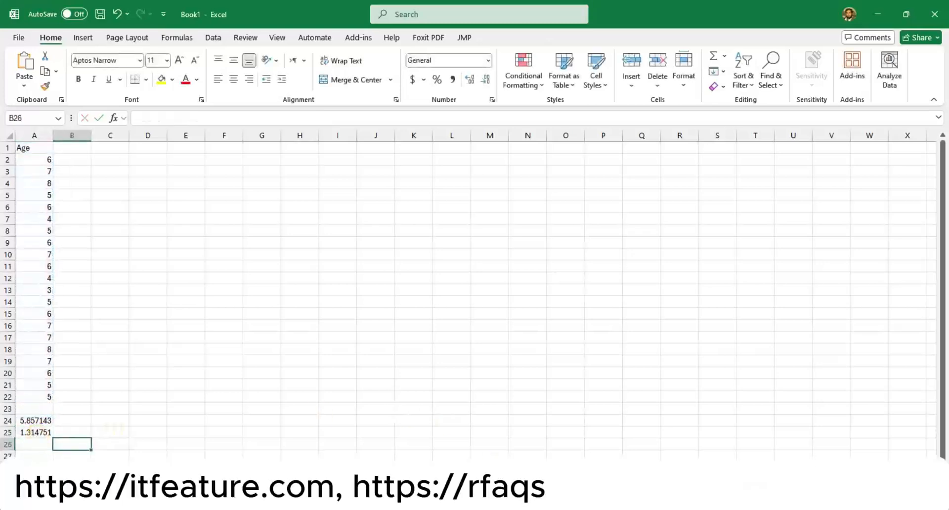
- Compare the standard deviation in the SPSS Descriptive Statistics table with the Excel result, and return to the workbook
click(505, 498)
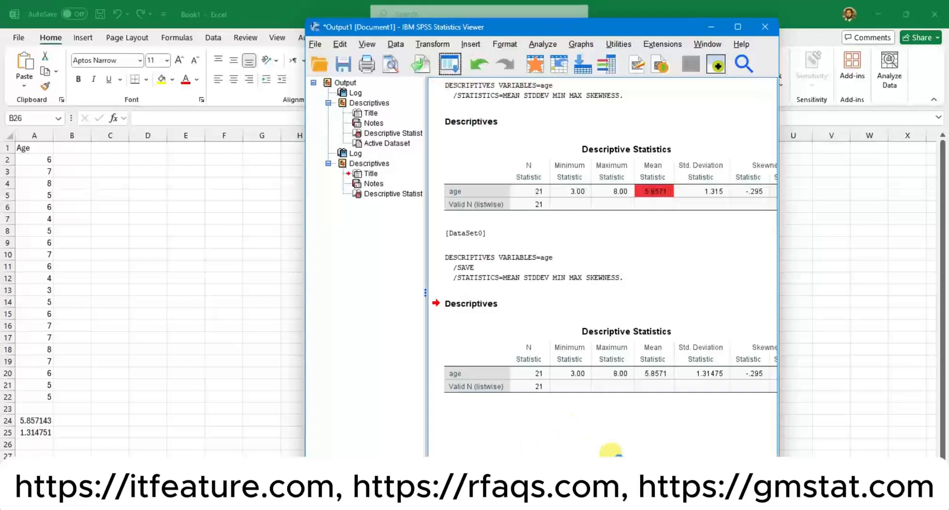
click(667, 391)
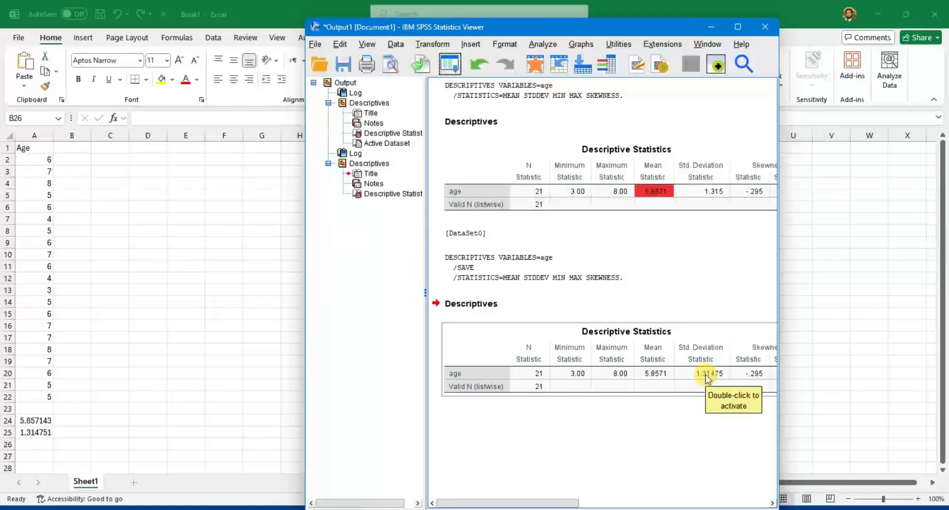
click(124, 167)
- Build a formula in cell C2 as =A2-A24/A25, using the first age, the mean and the standard deviation
click(122, 157)
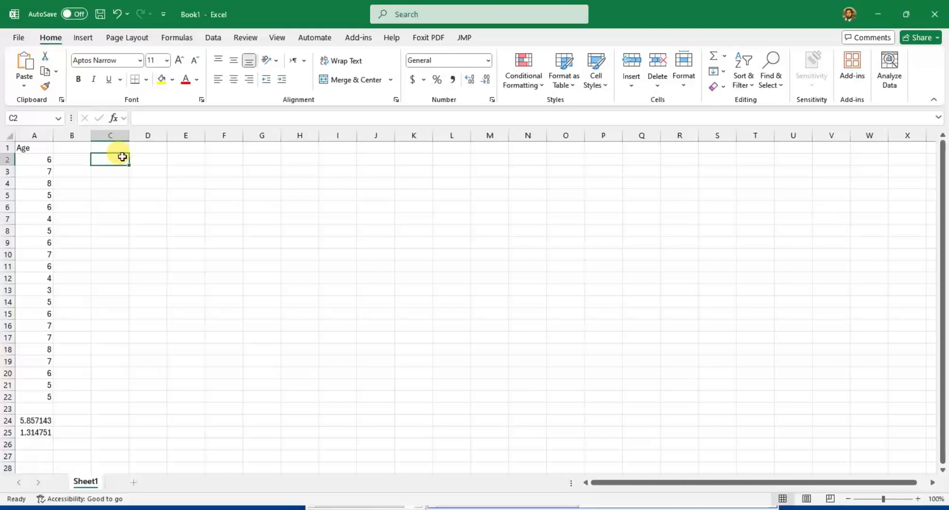
text(=)
key(Left)
key(Left)
text(-)
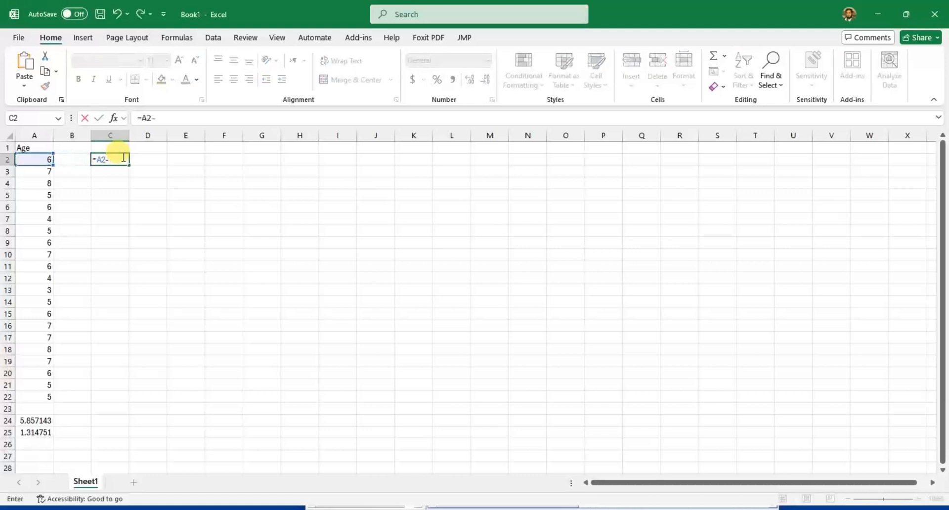
click(44, 421)
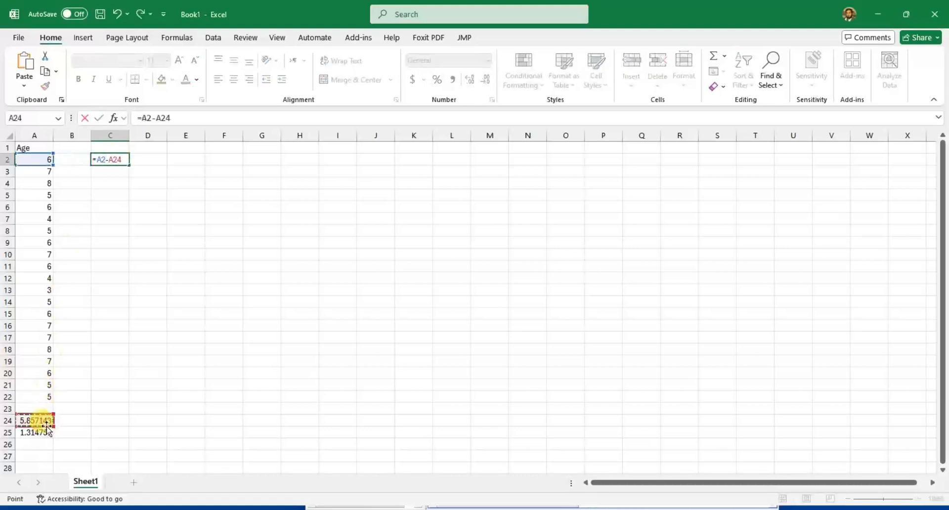
text(/)
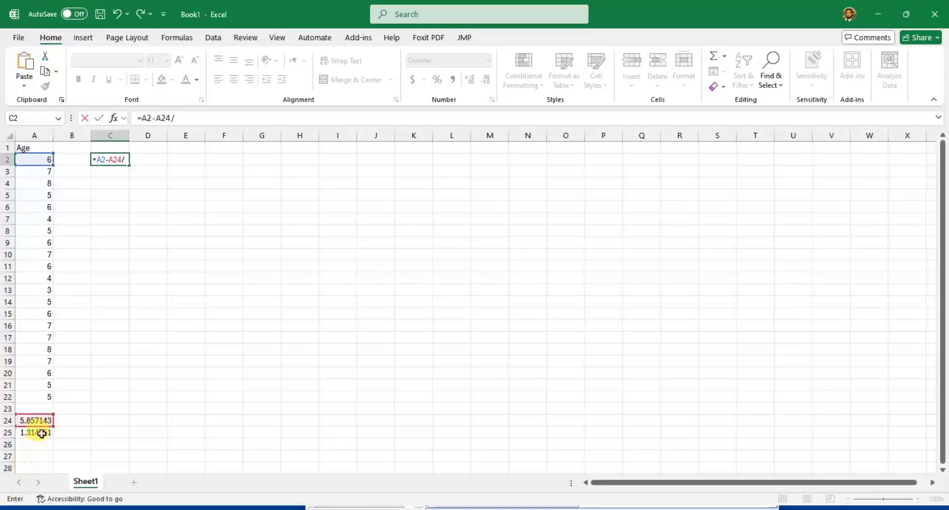
click(42, 434)
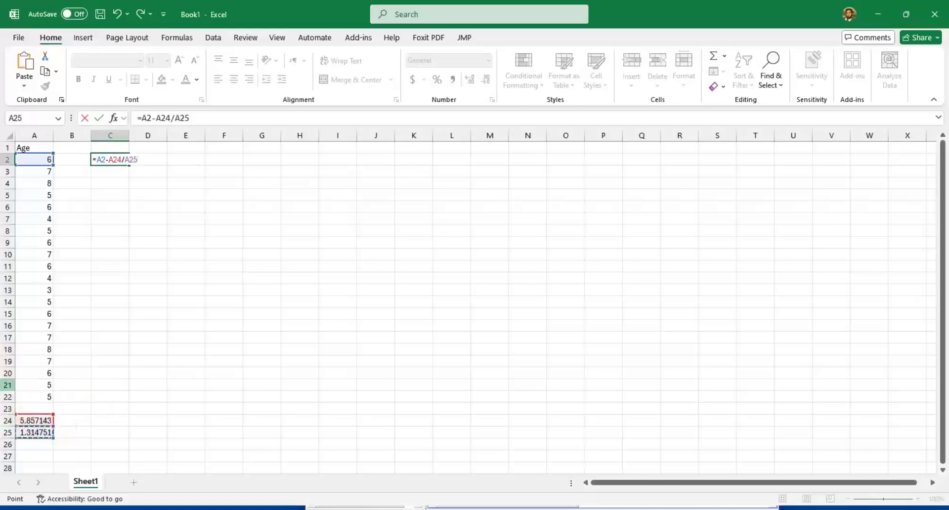
- Enclose the subtraction in parentheses so the formula in C2 reads =(A2-A24)/A25, and enter it
click(140, 119)
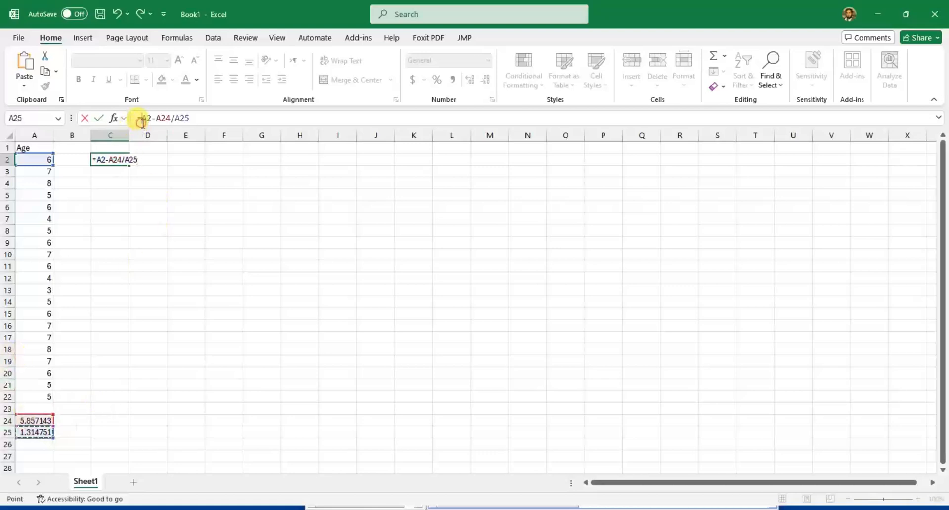
text(()
key(Right)
key(Right)
key(Right)
key(Right)
key(Right)
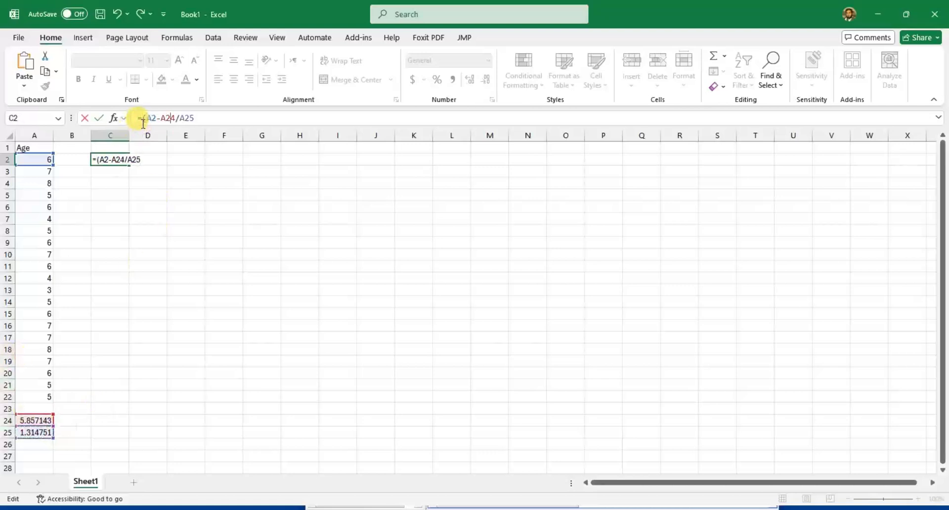
key(Right)
text())
key(Return)
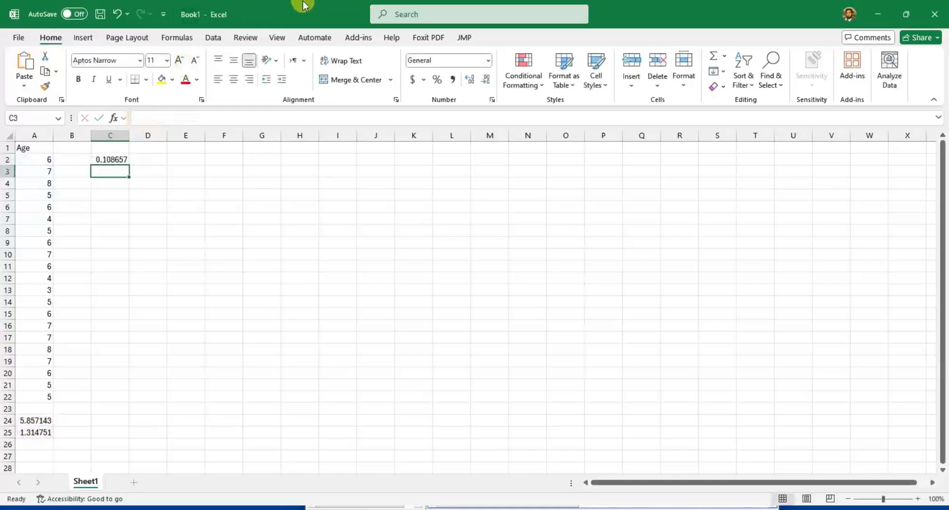
- Shrink the Excel window to compare C2 with the SPSS Zage values, and try to fill its formula down to C7
drag(303, 6, 648, 99)
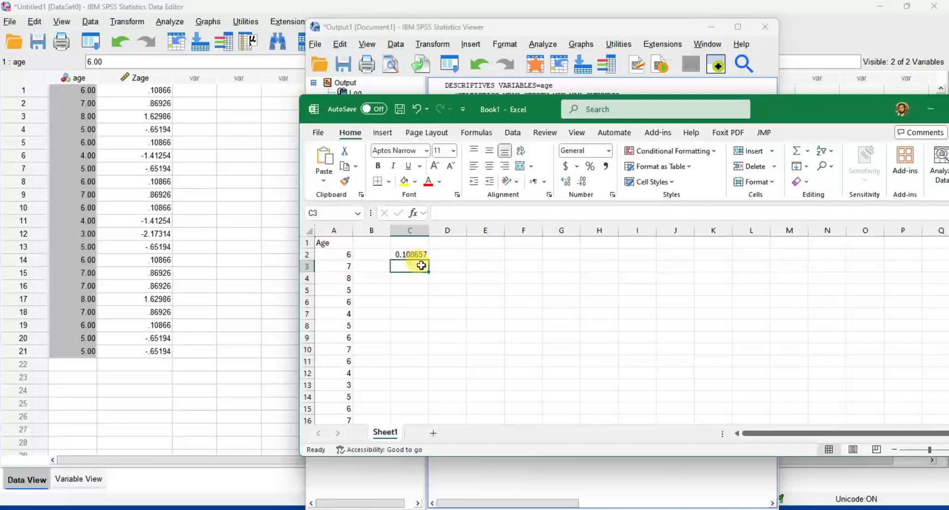
click(421, 254)
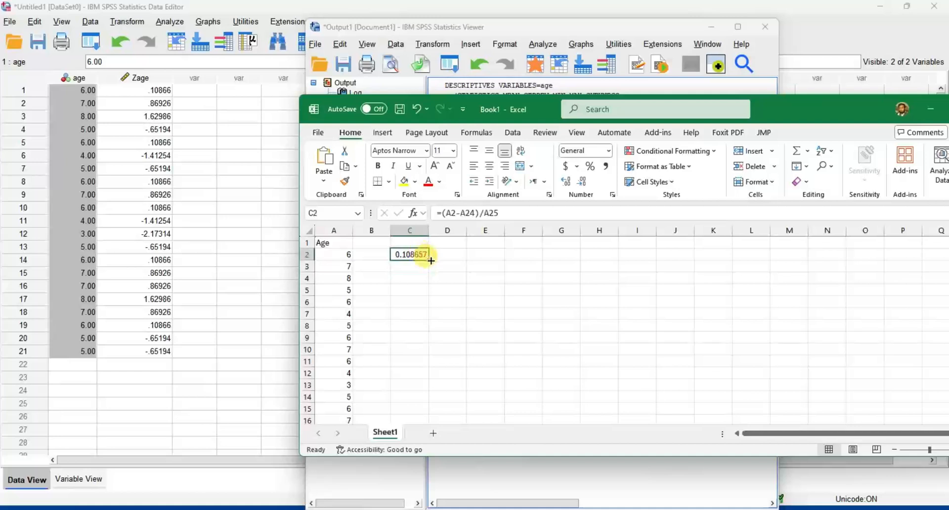
drag(430, 261, 438, 317)
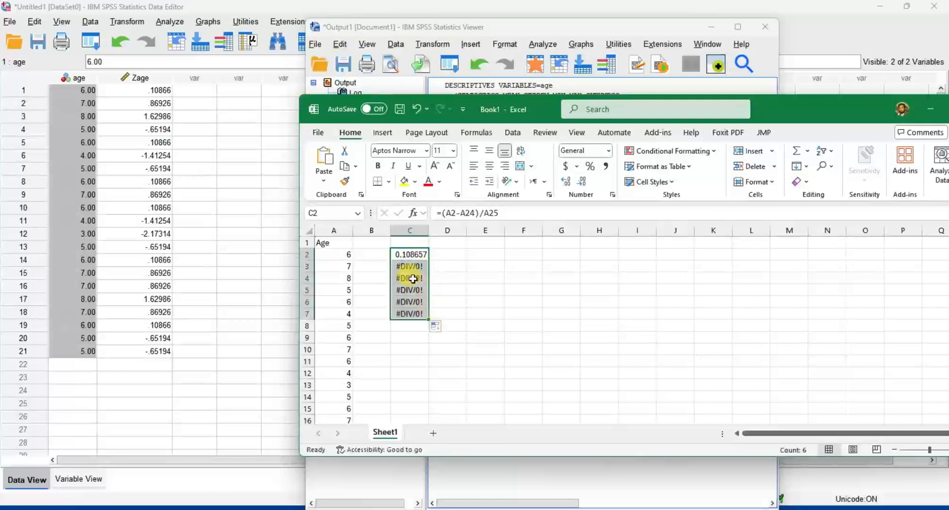
click(410, 269)
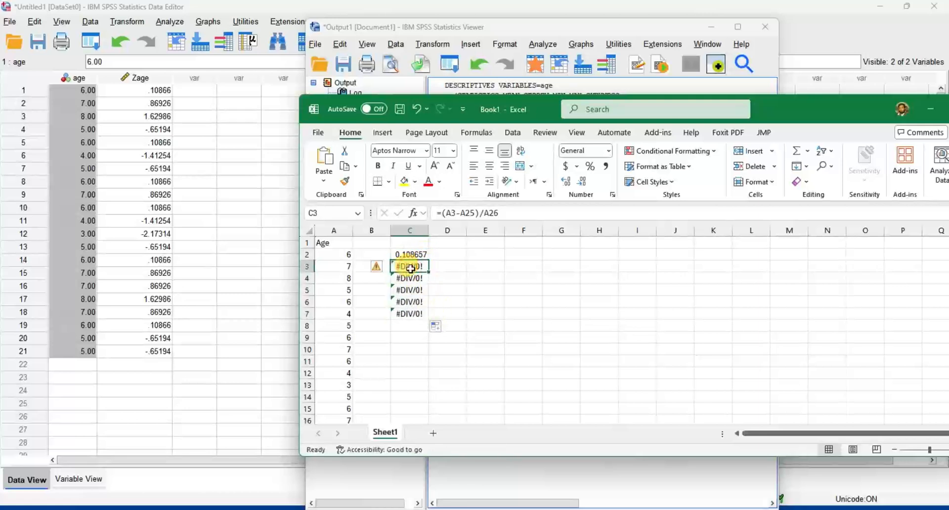
- Maximize the workbook and examine which cells the formulas in C2 and C3 refer to
double_click(809, 110)
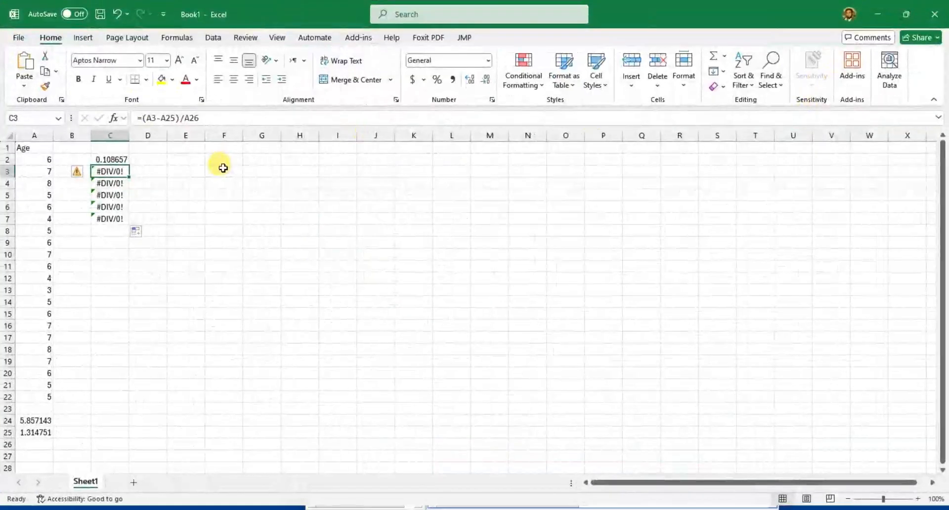
key(Up)
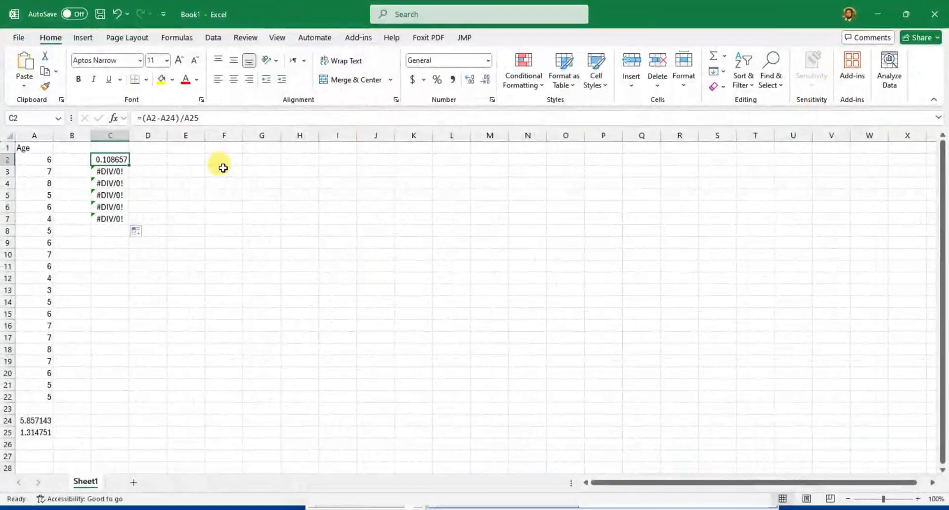
key(F2)
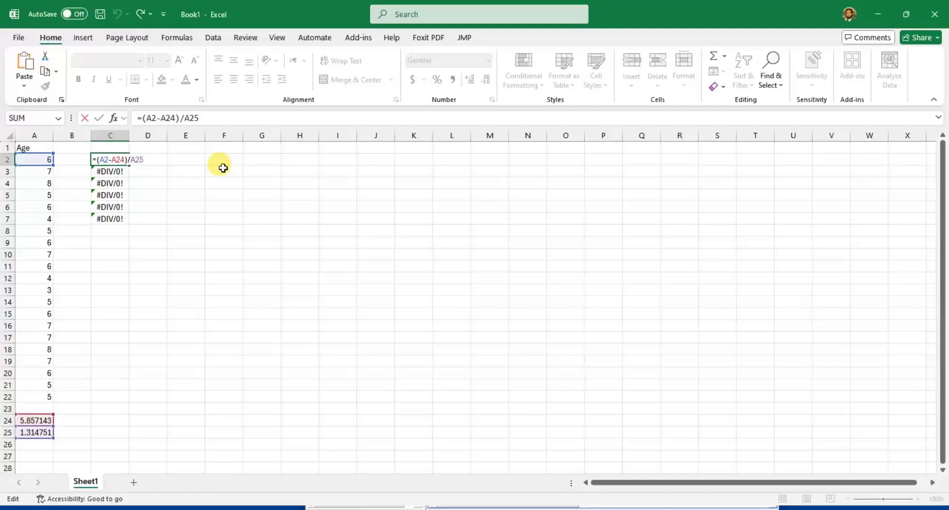
key(ctrl+Return)
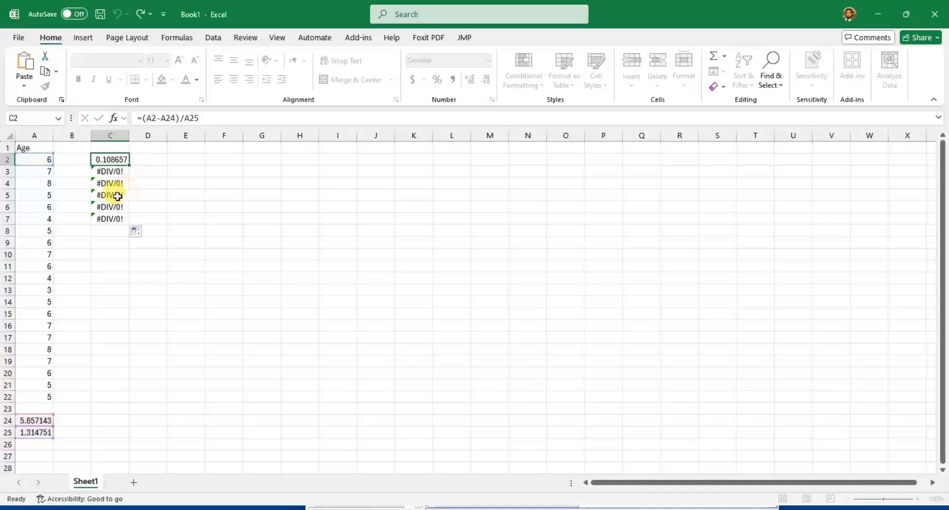
click(104, 171)
double_click(104, 171)
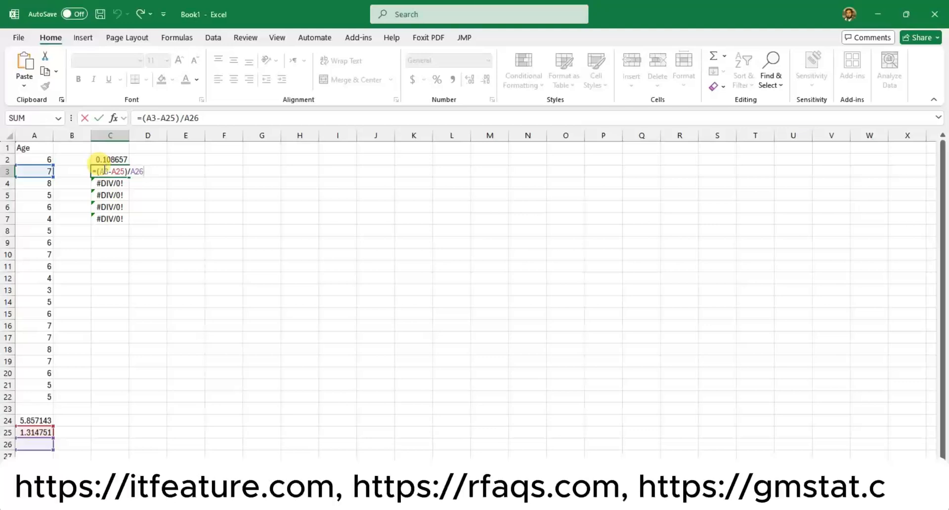
key(Escape)
key(Up)
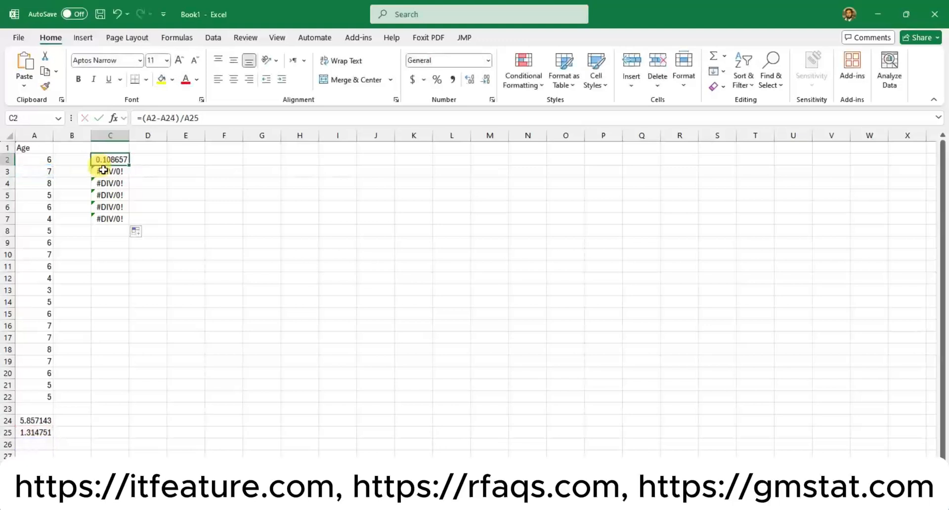
click(103, 170)
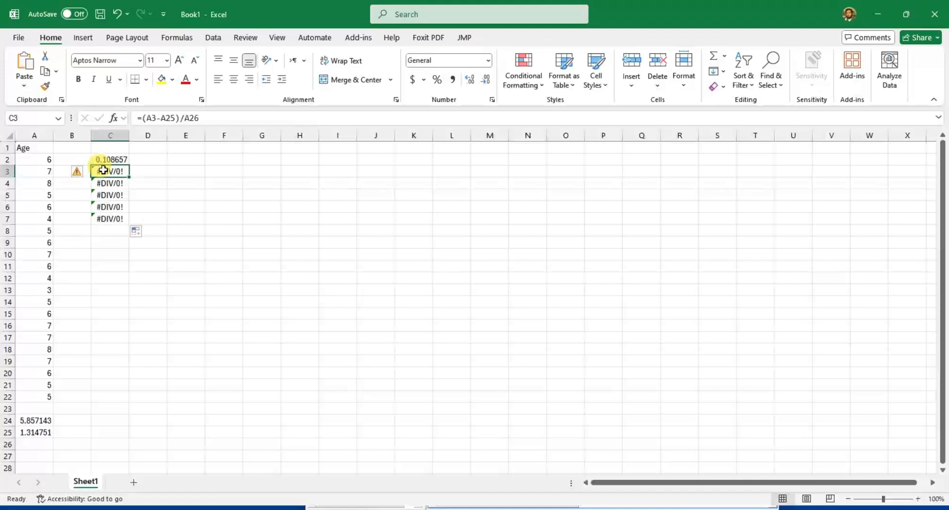
- Make the mean and standard deviation references in C2 absolute, so the formula reads =(A2-$A$24)/$A$25
click(103, 159)
click(163, 118)
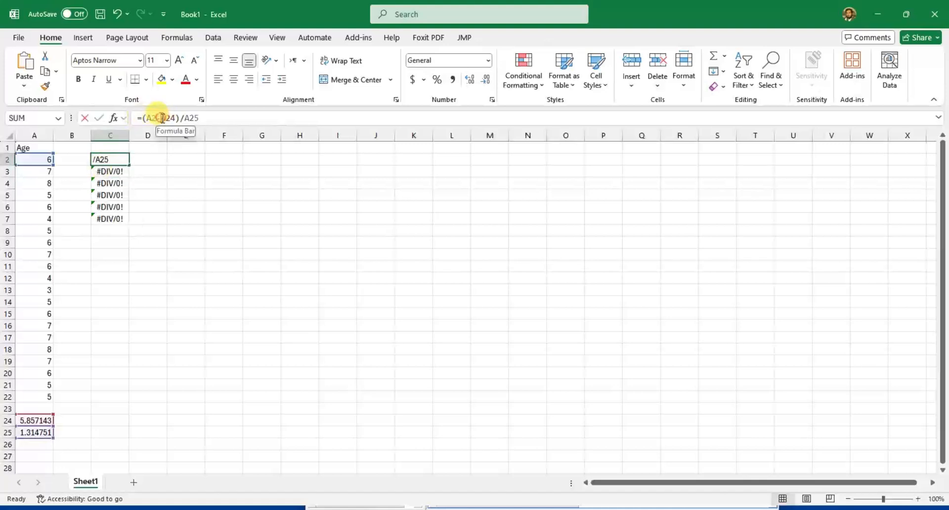
key(F4)
key(Right)
key(Right)
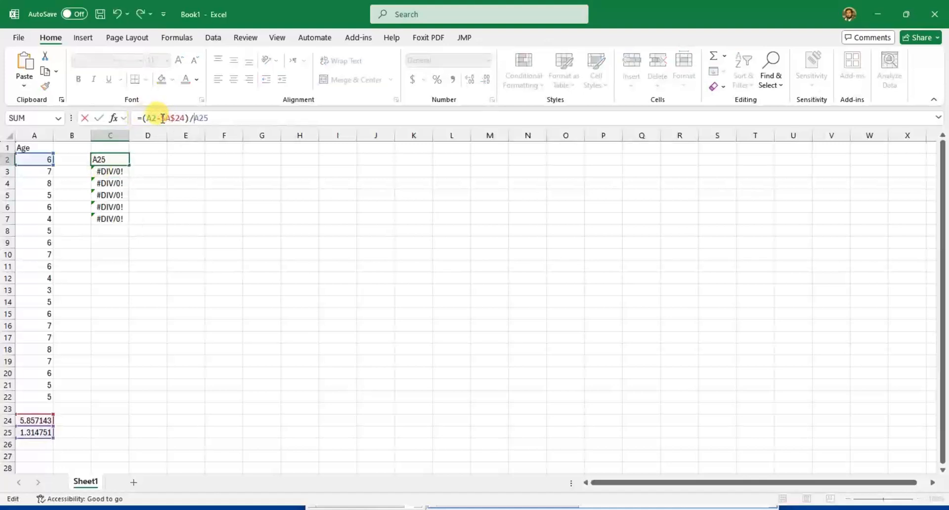
text($)
key(Right)
text(4)
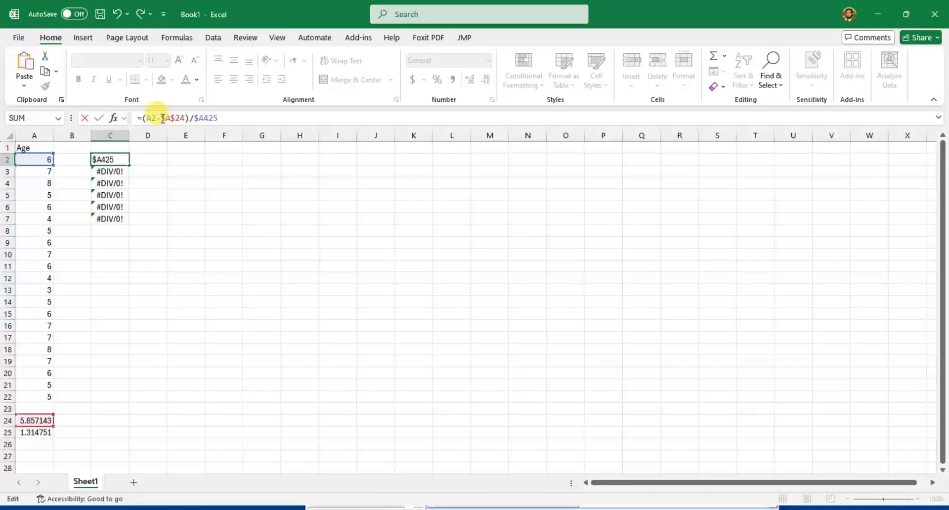
key(BackSpace)
text($)
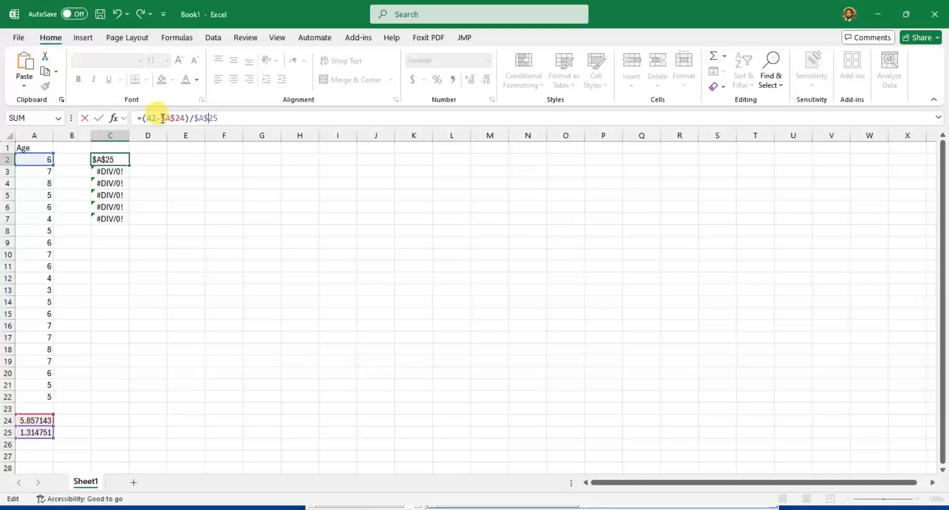
key(Return)
key(Up)
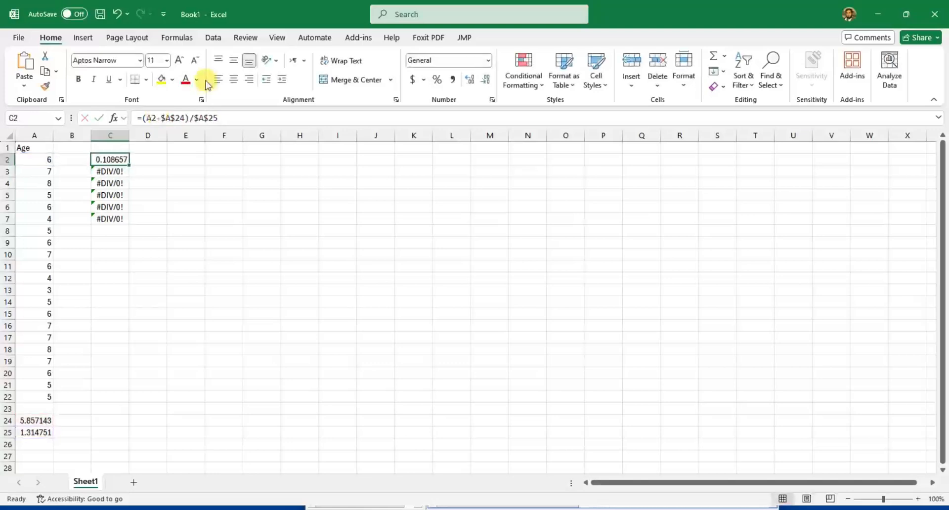
- Fill the standardized score formula from C2 down through C22, and clear cell C23 below the results
drag(130, 167, 130, 213)
drag(129, 213, 137, 412)
click(137, 411)
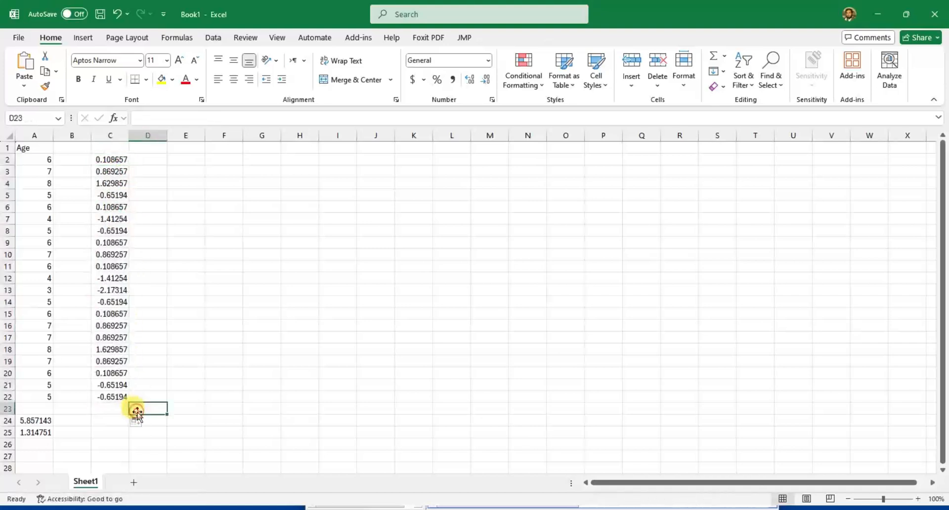
key(Down)
key(Left)
key(Up)
key(Delete)
key(Up)
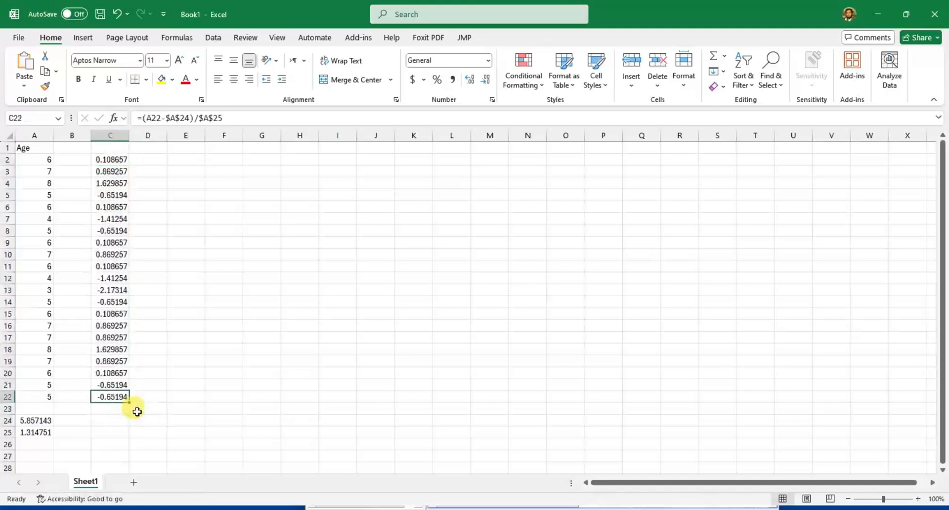
key(ctrl+Up)
key(Down)
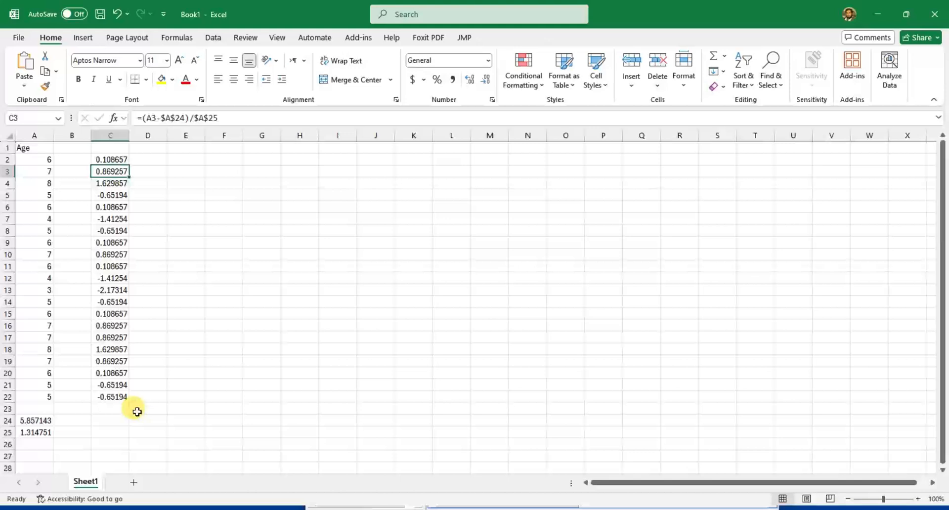
- Check in cells C2 through C5 that only the age reference changes while the mean and standard deviation references stay absolute
key(Up)
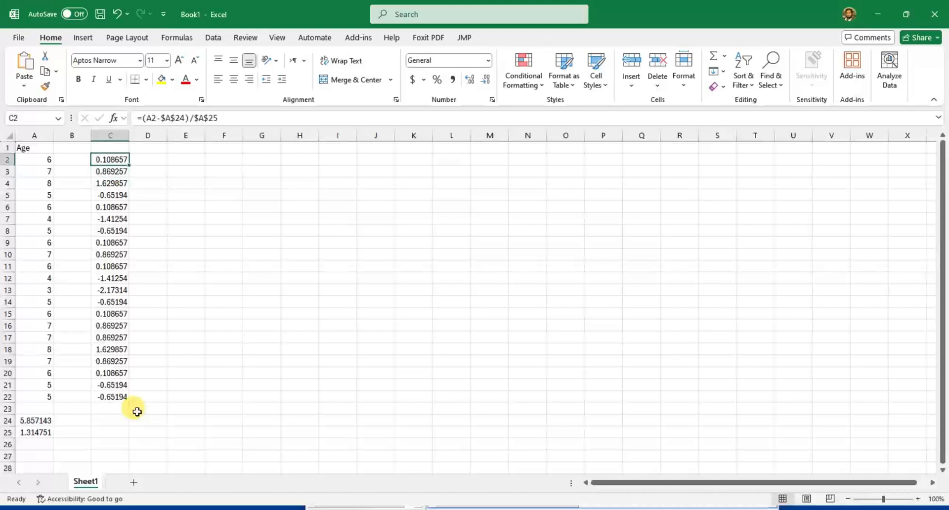
key(Down)
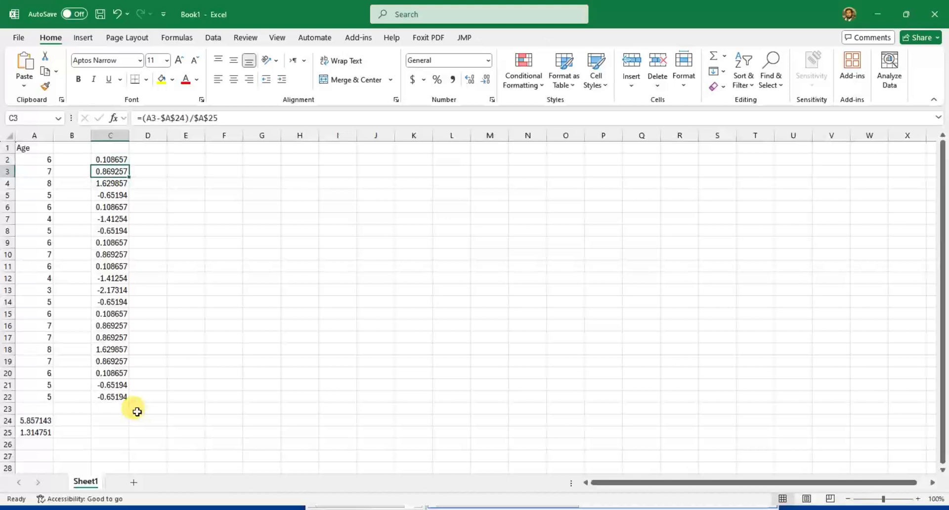
key(Down)
key(Up)
key(Down)
key(Down)
key(F2)
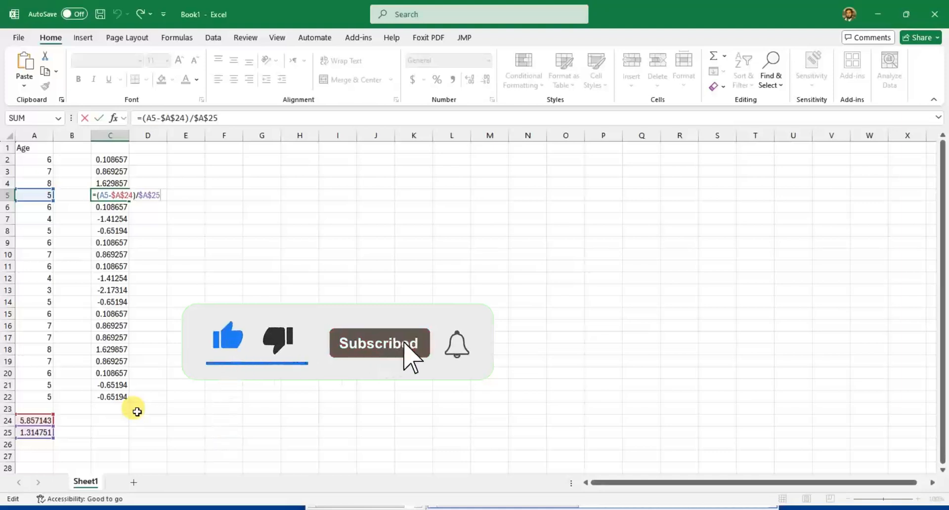
key(Return)
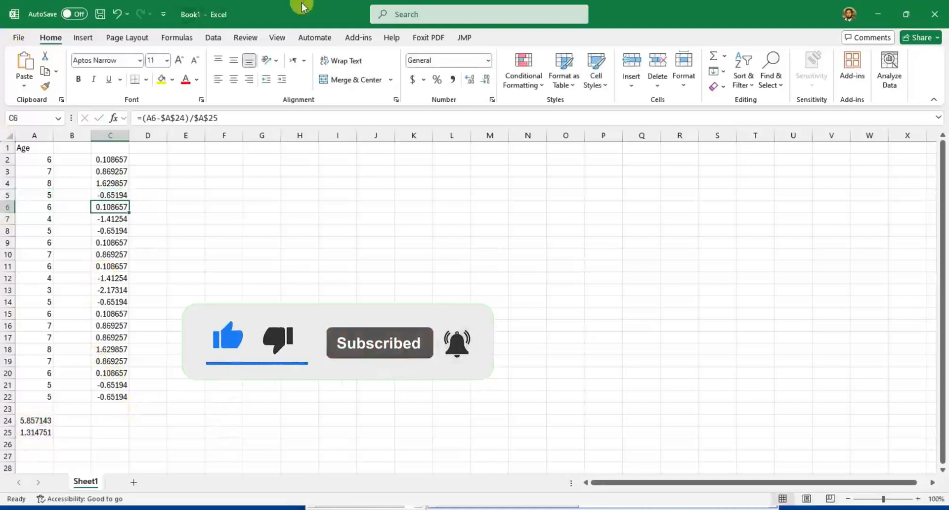
- Shrink the Excel window beside the SPSS data and compare the standardized scores in column C with the Zage values row by row
drag(296, 6, 524, 42)
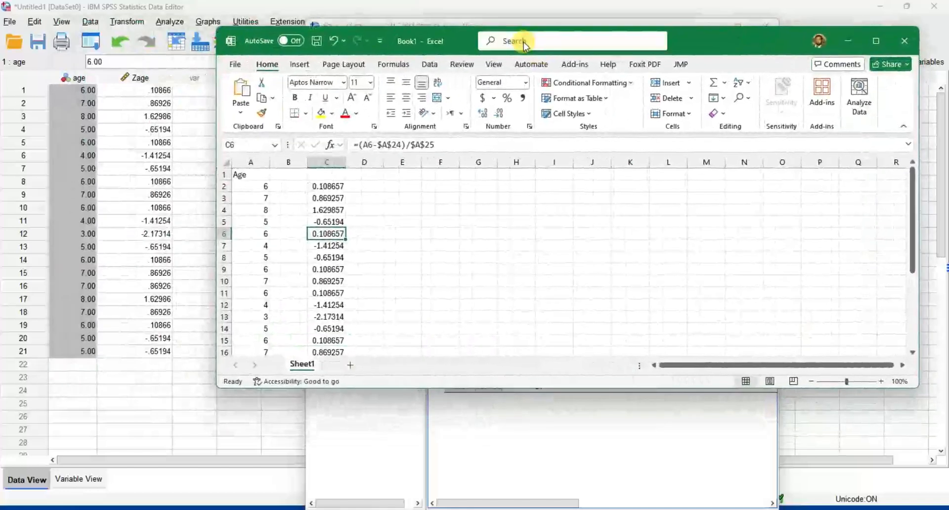
click(344, 205)
key(Down)
key(Down)
key(Down)
key(Down)
key(Down)
key(Down)
key(Down)
key(Down)
key(Down)
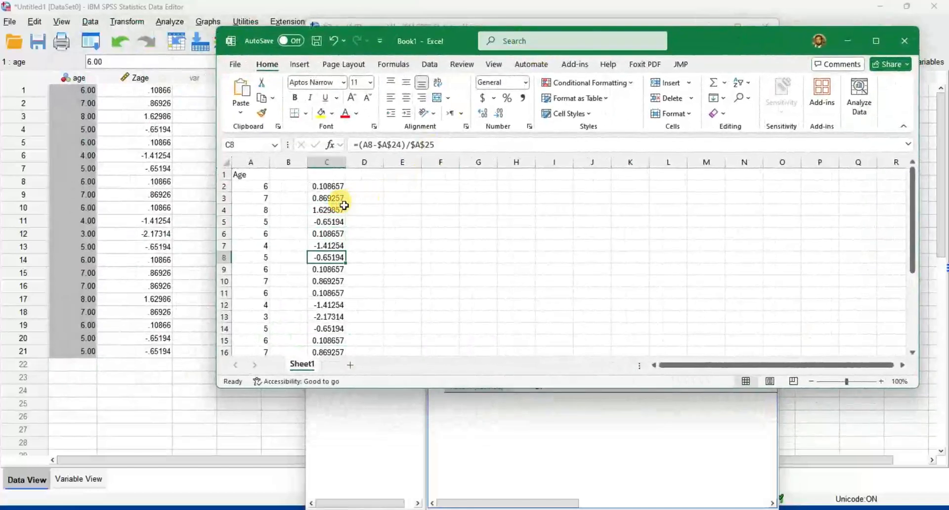
key(Down)
key(Down)
key(Down)
key(Down)
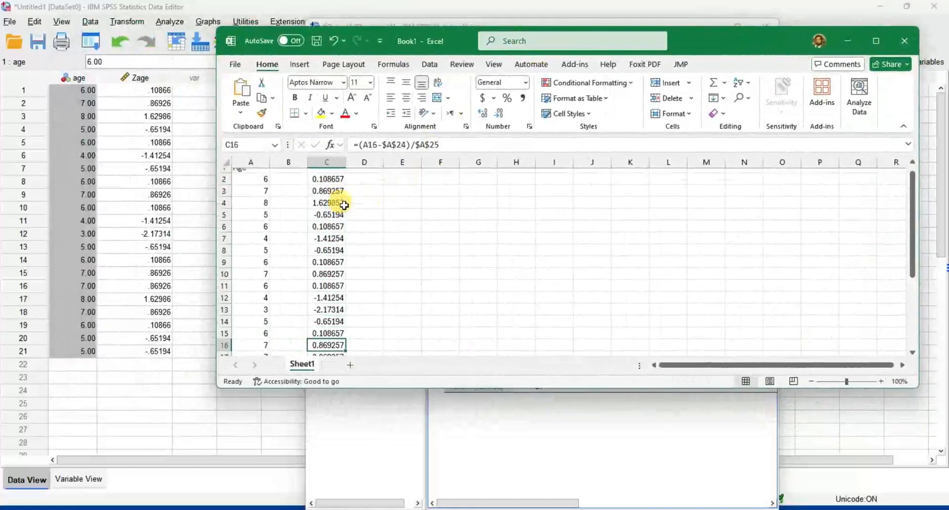
scroll(345, 205, down, 1)
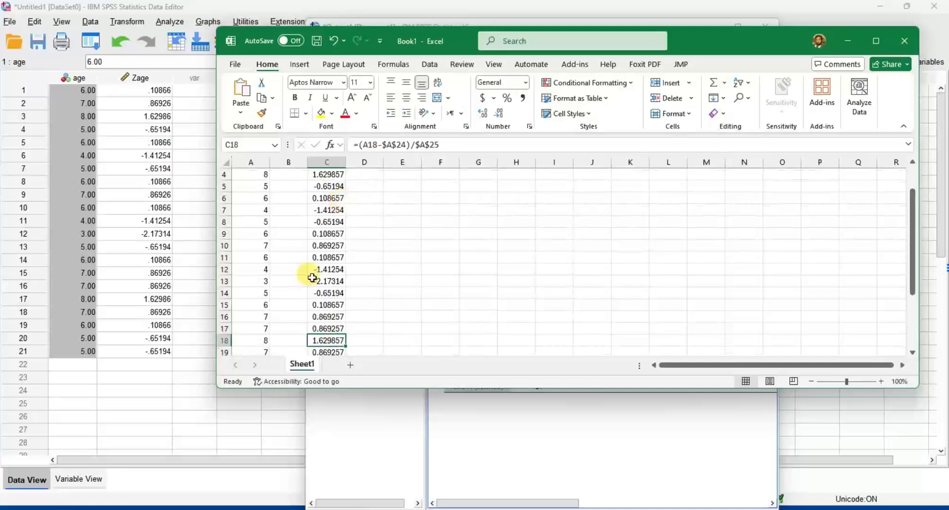
- Switch to the SPSS Data Editor and run Explore with age as the dependent variable, displaying both statistics and plots
click(191, 392)
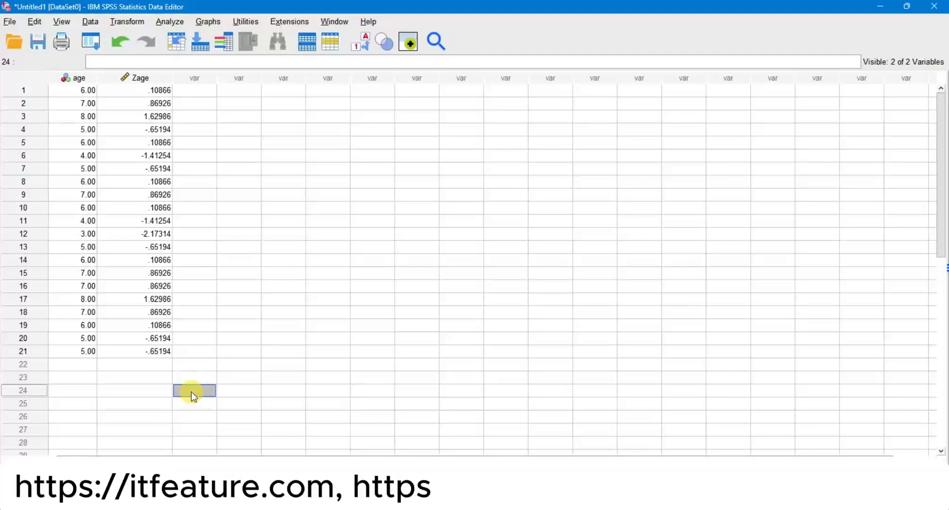
click(165, 24)
mouse_move(202, 98)
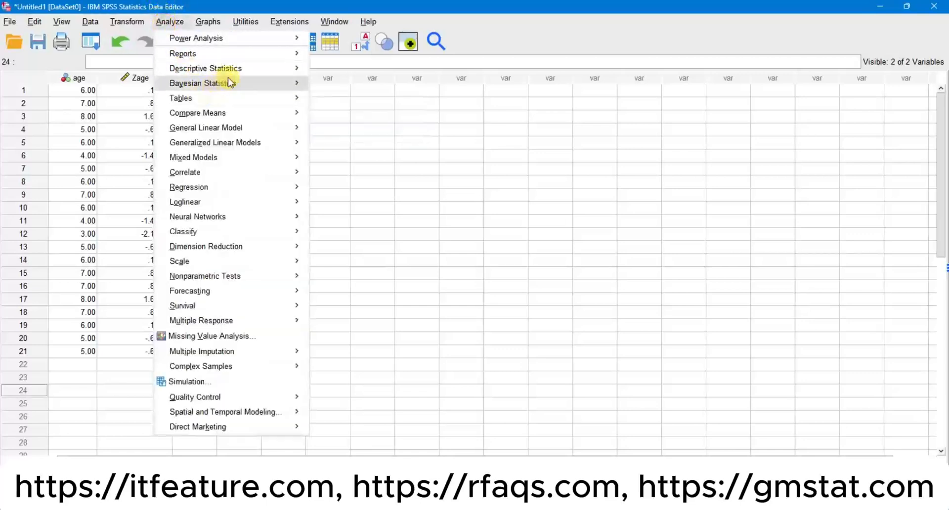
mouse_move(249, 75)
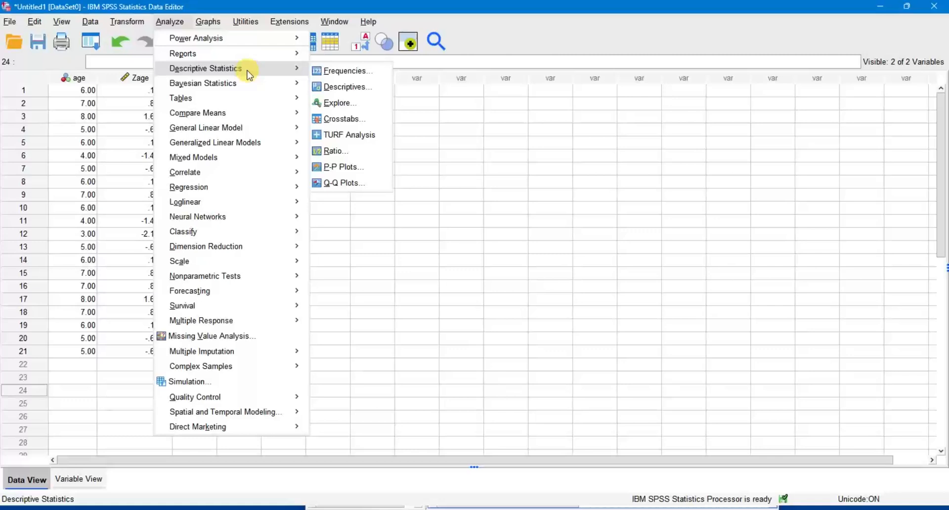
click(348, 107)
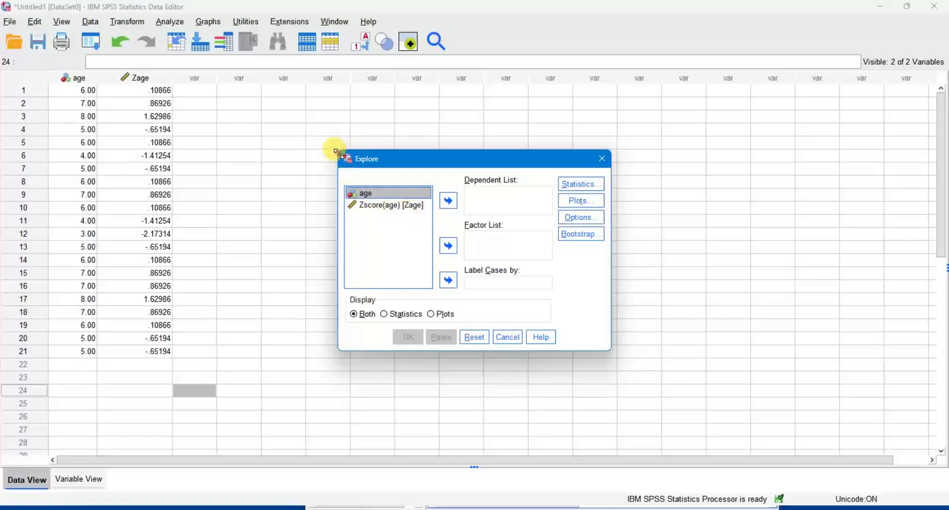
drag(335, 151, 194, 92)
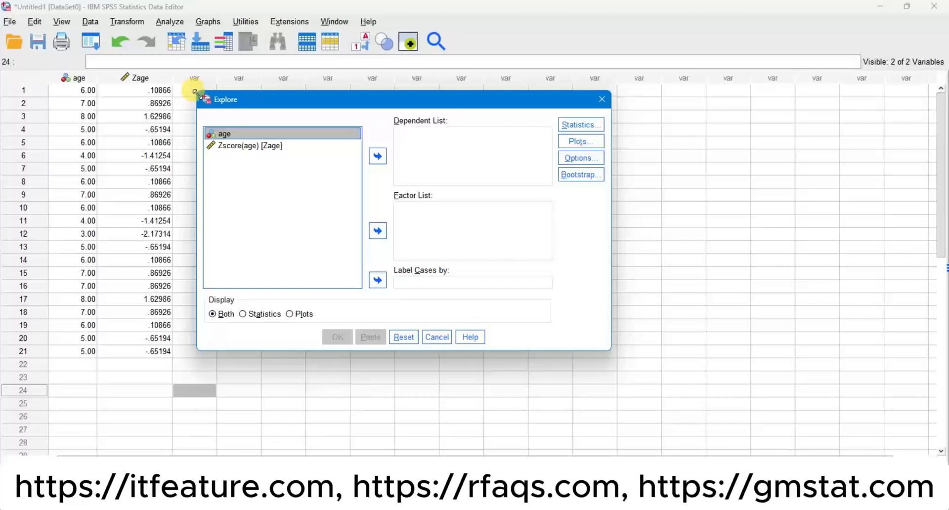
click(378, 157)
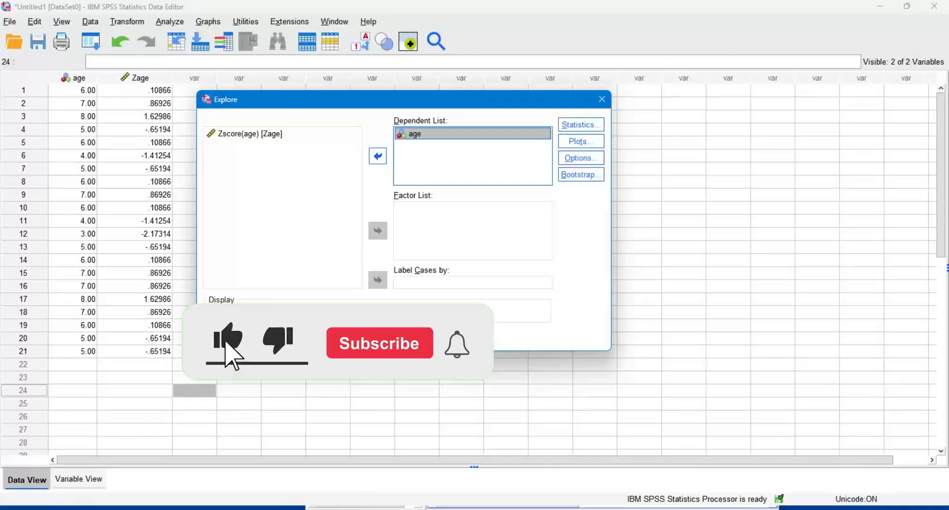
click(327, 338)
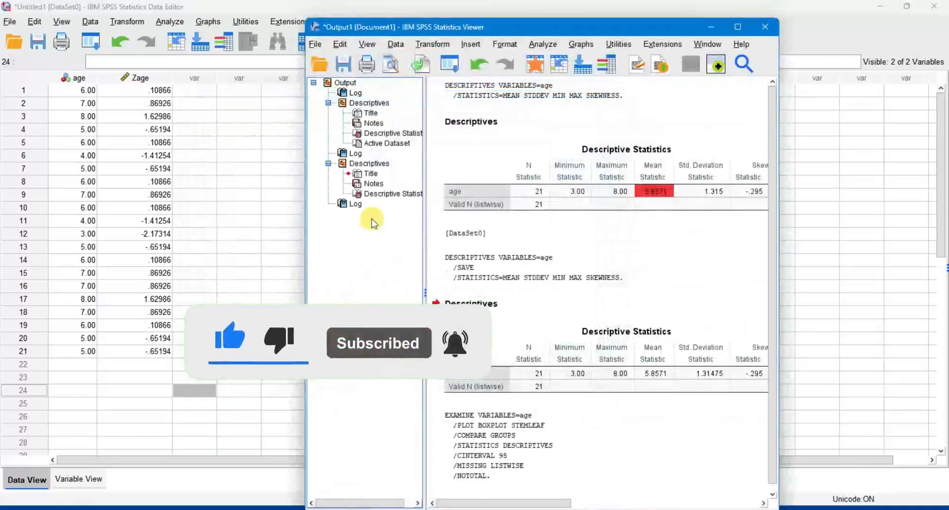
- Maximize the output viewer and locate the Explore results among the earlier Descriptives entries in the outline
click(735, 25)
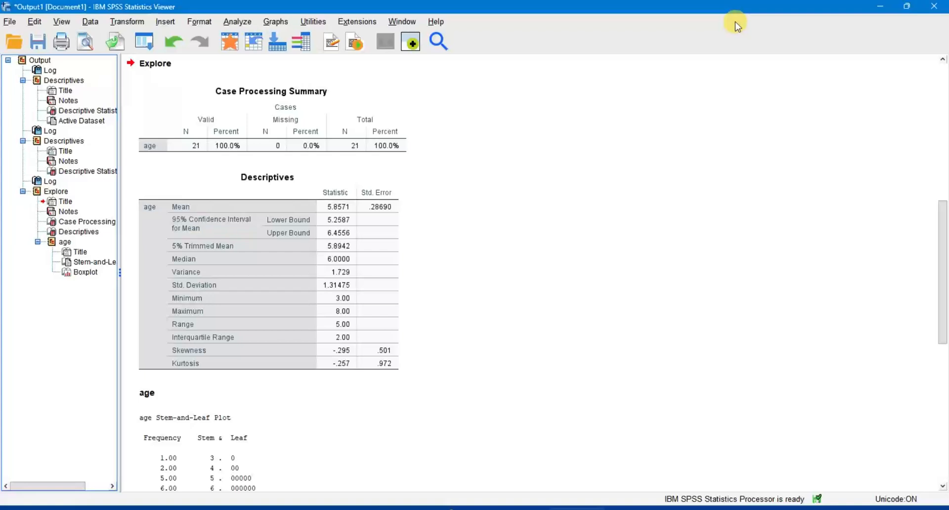
click(60, 80)
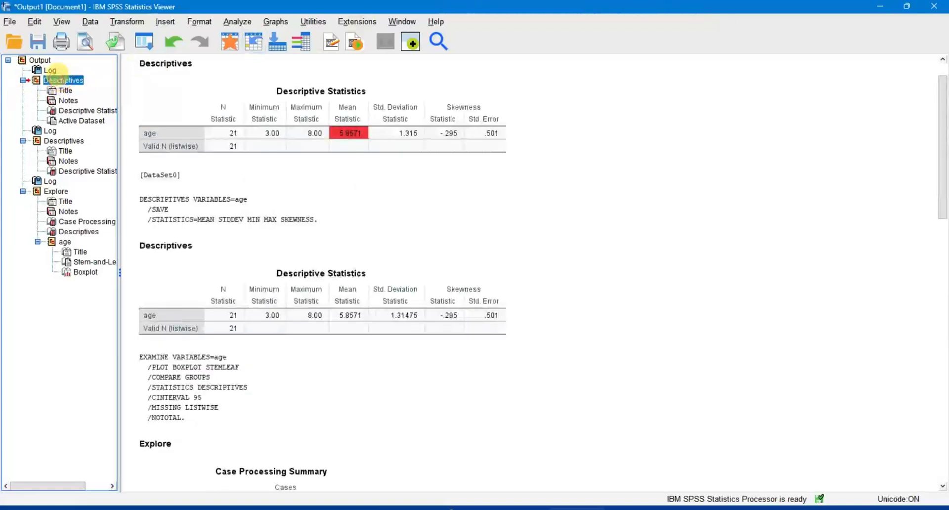
click(62, 141)
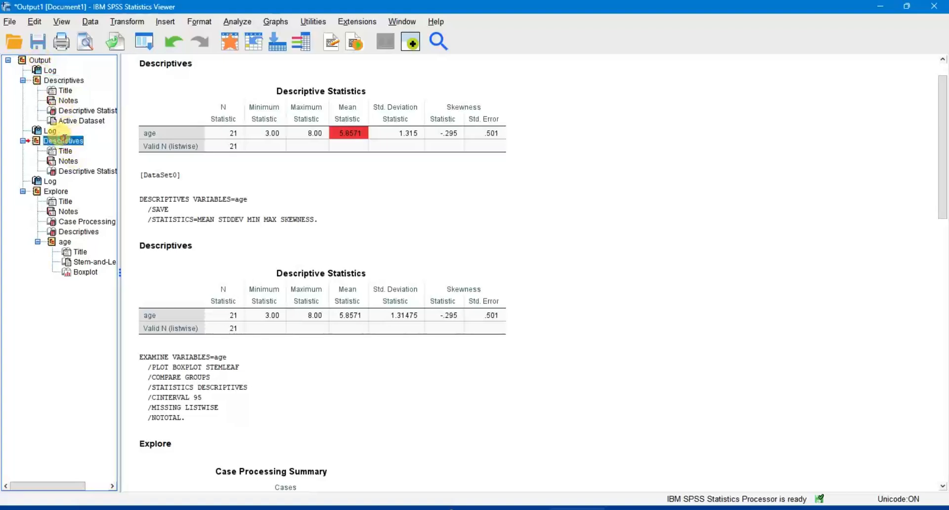
click(52, 191)
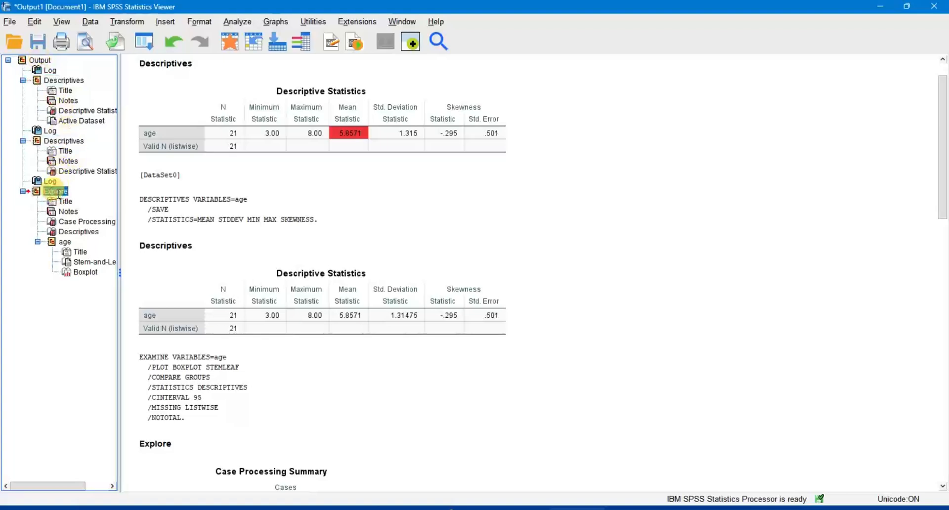
click(37, 192)
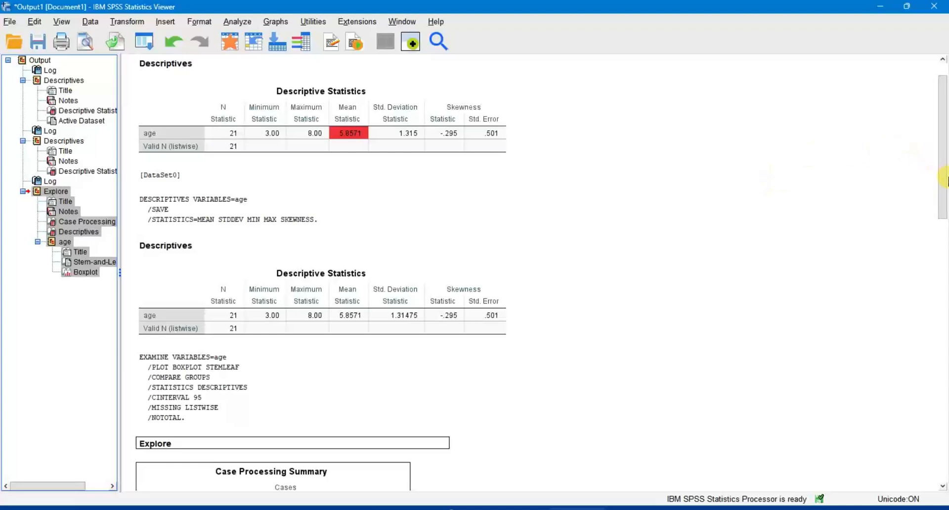
drag(944, 182, 944, 295)
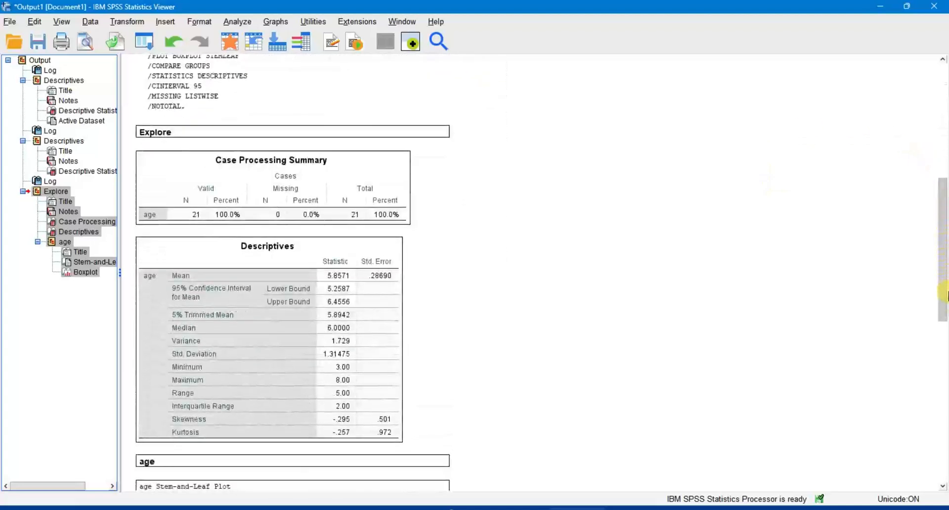
click(556, 315)
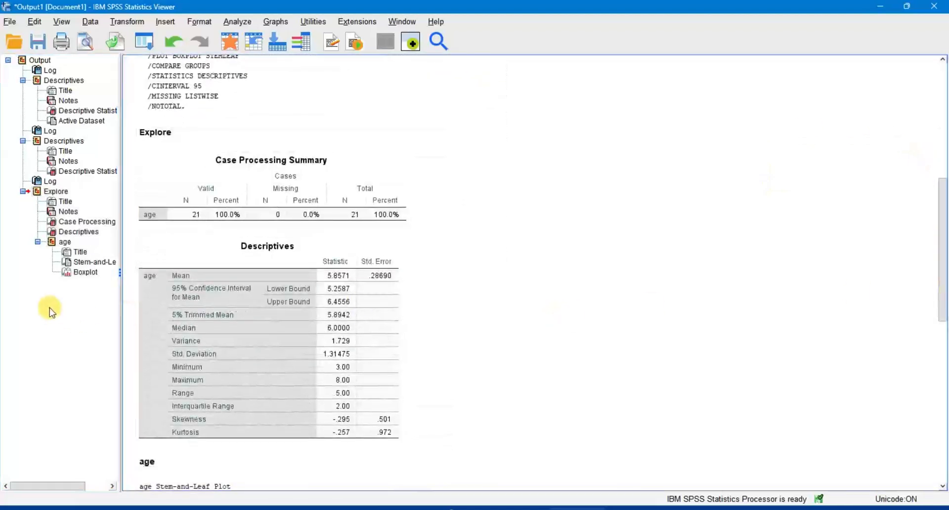
- Go through the Explore output items for age, examining the stem-and-leaf plot, the Case Processing Summary and the Descriptives table
click(79, 253)
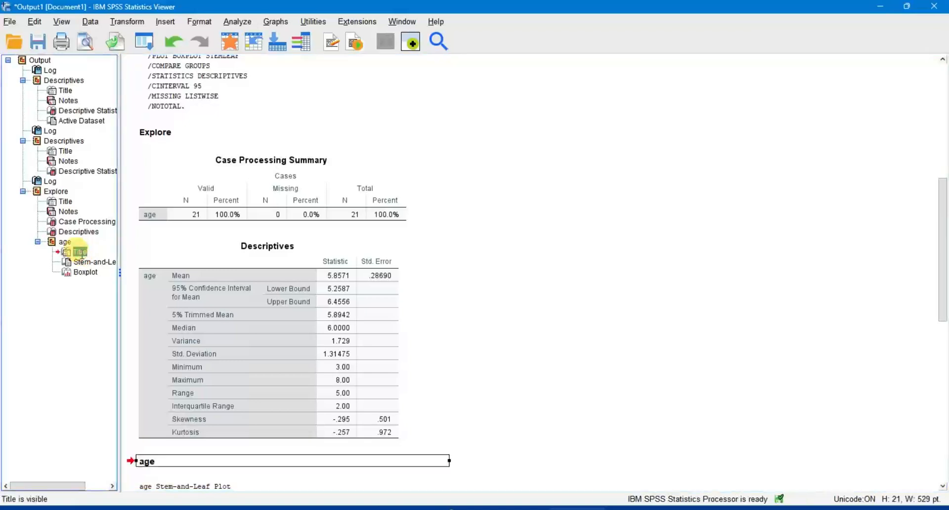
click(81, 262)
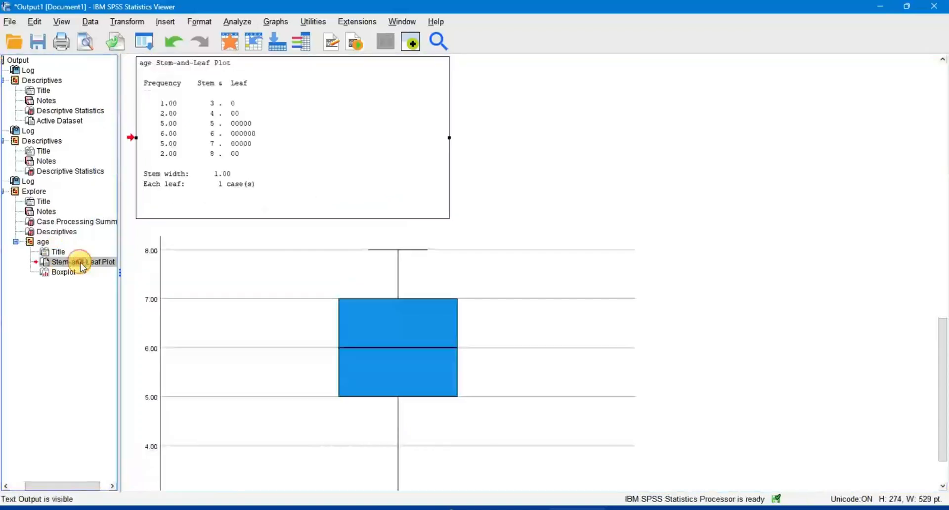
click(32, 244)
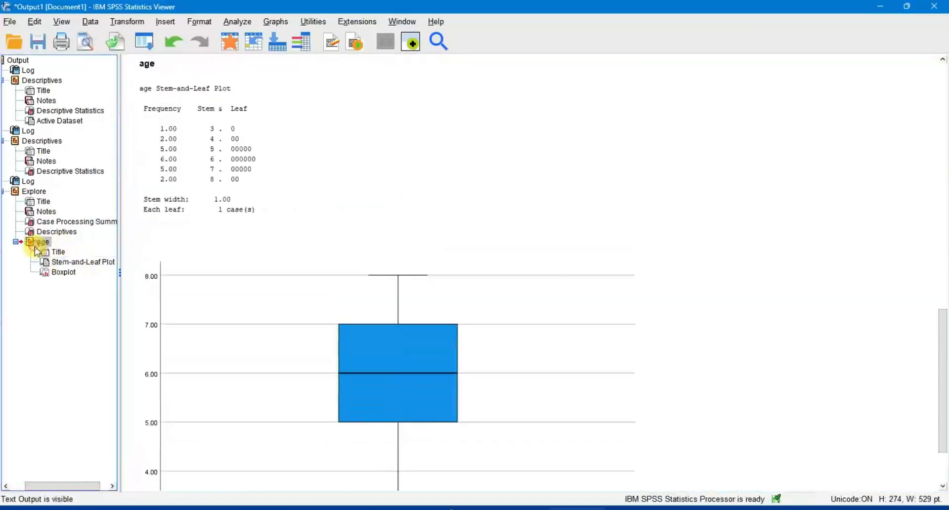
click(45, 224)
click(32, 212)
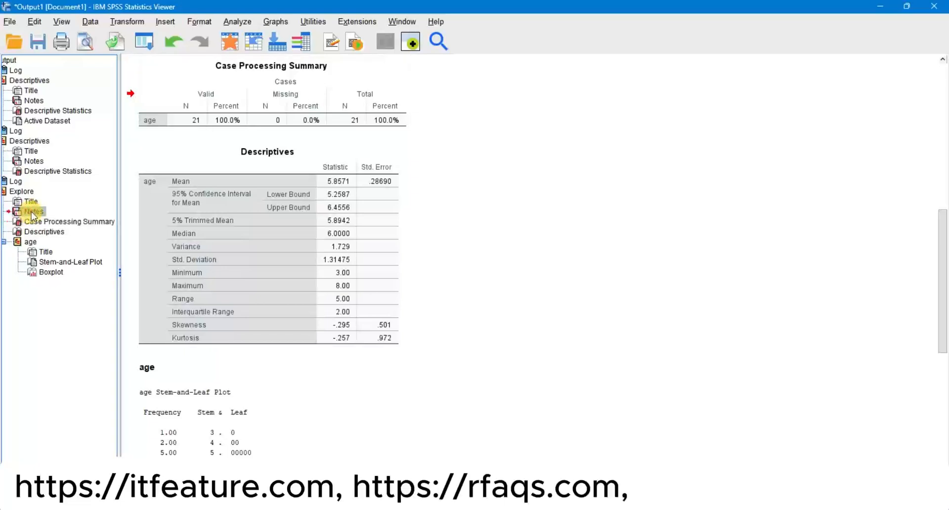
click(63, 221)
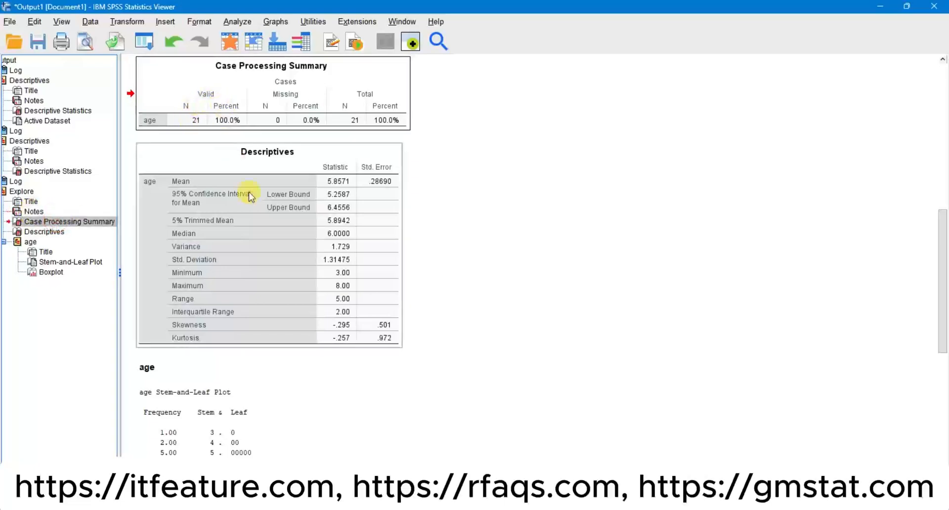
scroll(420, 339, down, 3)
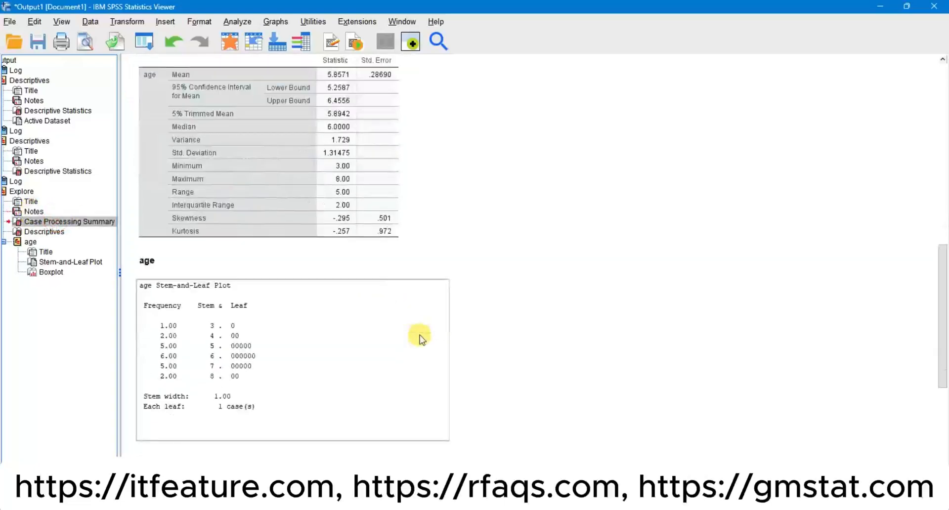
scroll(420, 338, up, 6)
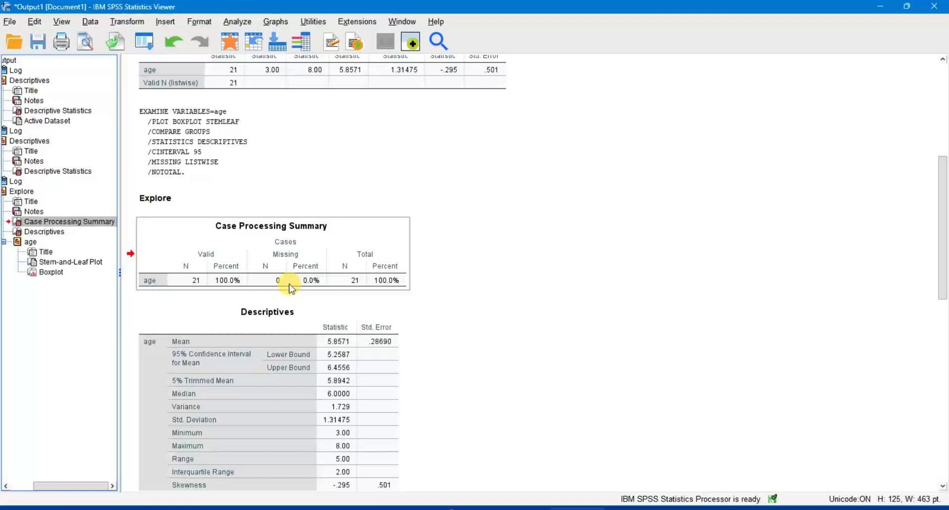
click(248, 402)
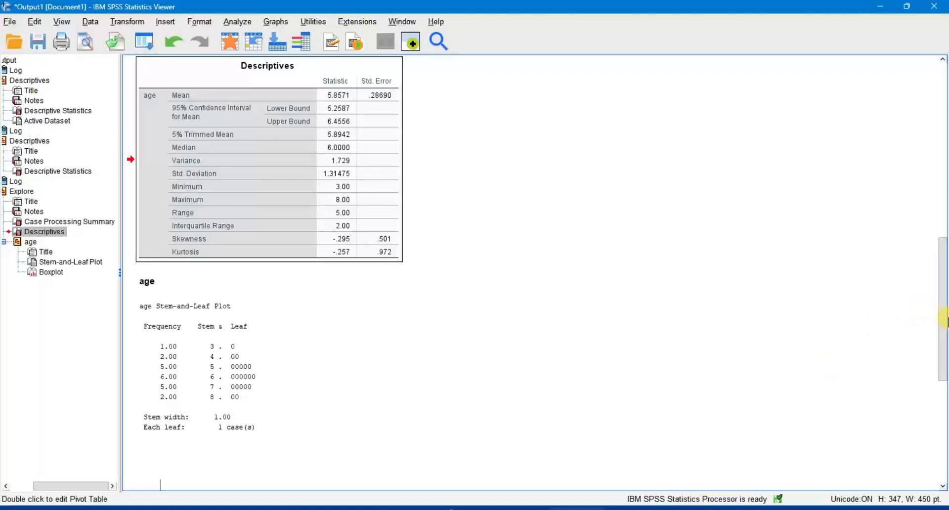
- Bring the age boxplot into view and mark the box's lower edge, upper edge and median line with red freehand pen strokes
drag(944, 321, 945, 437)
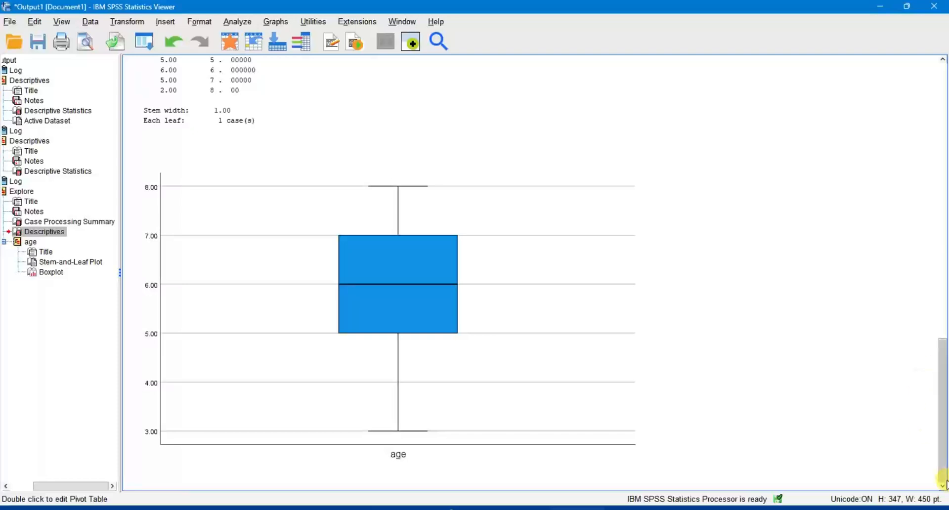
key(ctrl+alt+d)
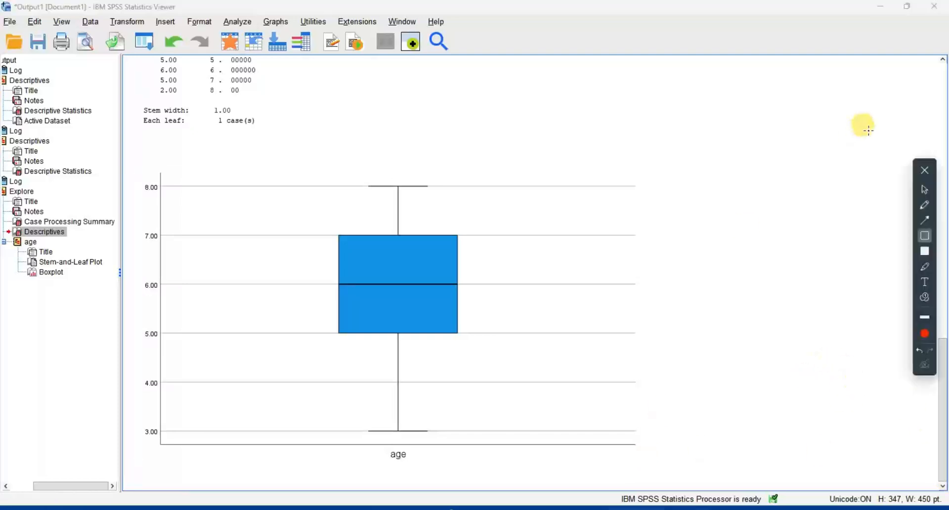
click(924, 204)
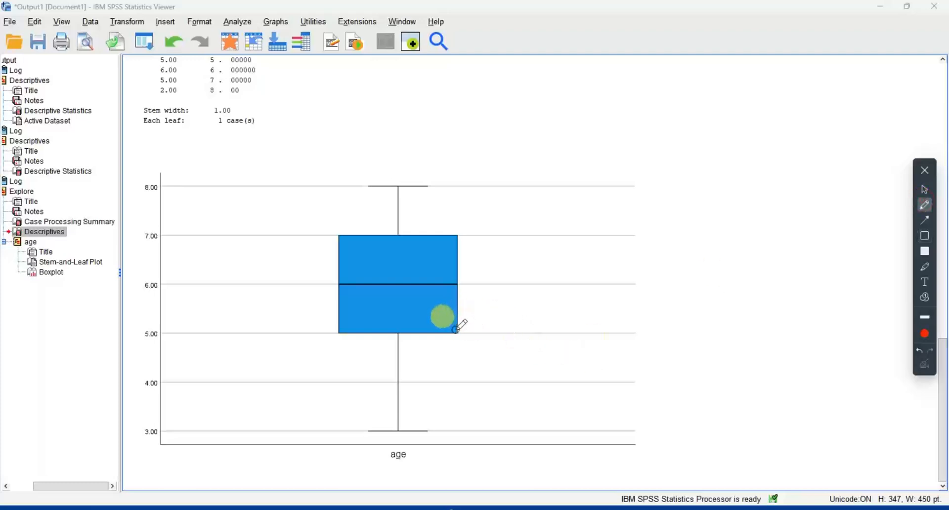
drag(455, 332, 484, 309)
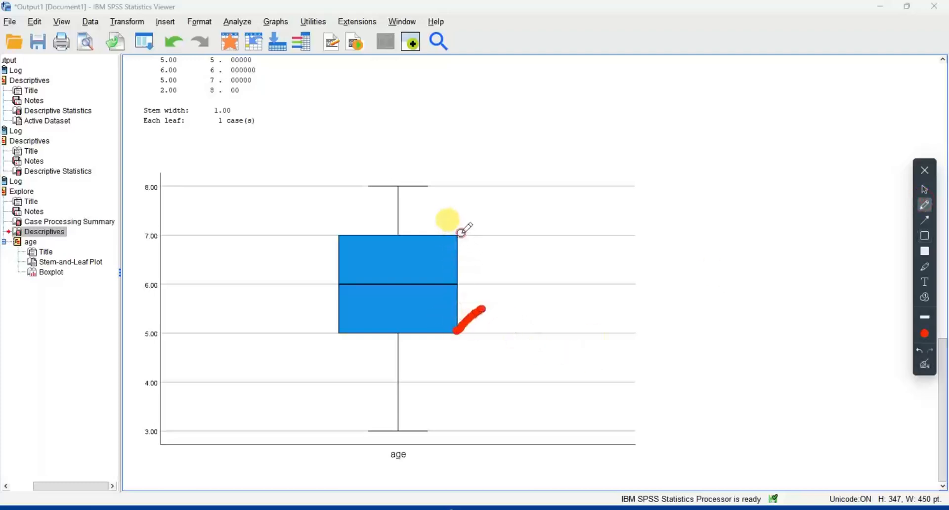
drag(459, 236, 488, 219)
drag(457, 280, 475, 268)
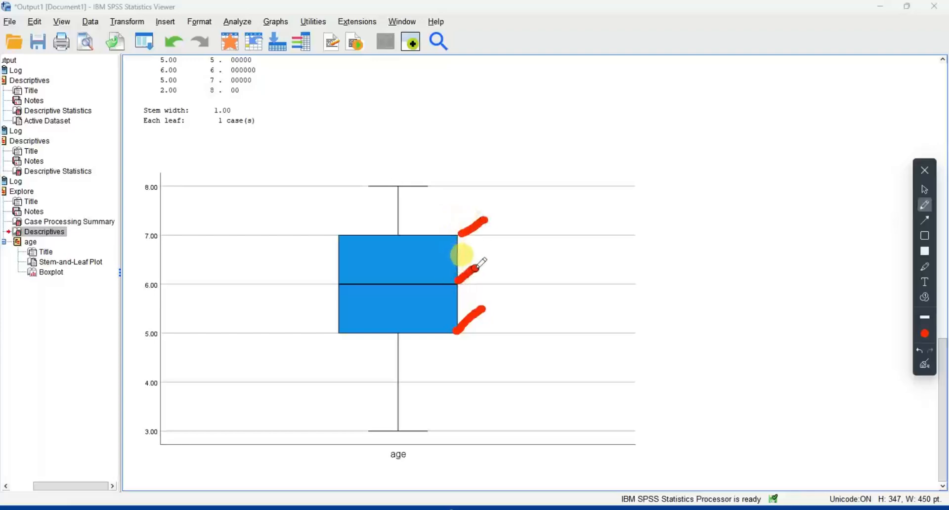
- Mark both whisker ends of the age boxplot in red, circle its vertical axis scale freehand, and leave the drawing tool
drag(400, 188, 421, 159)
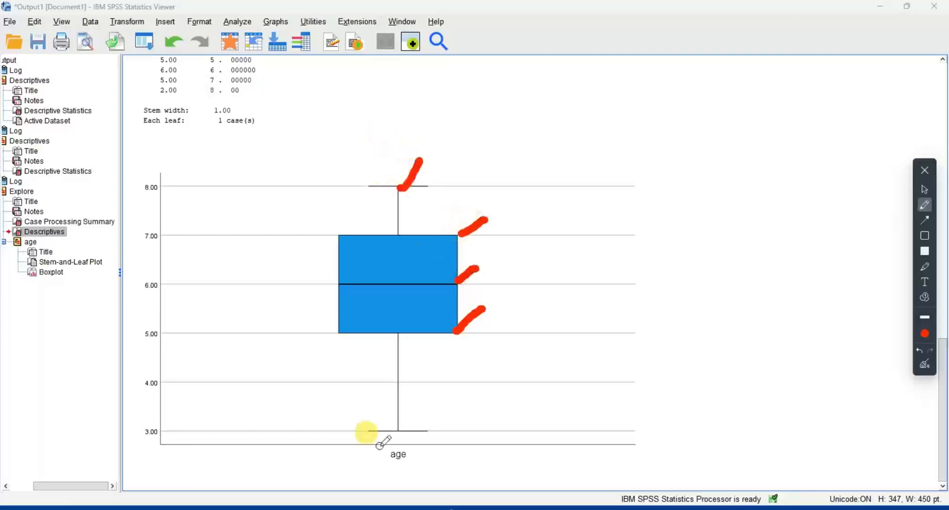
drag(394, 426, 413, 405)
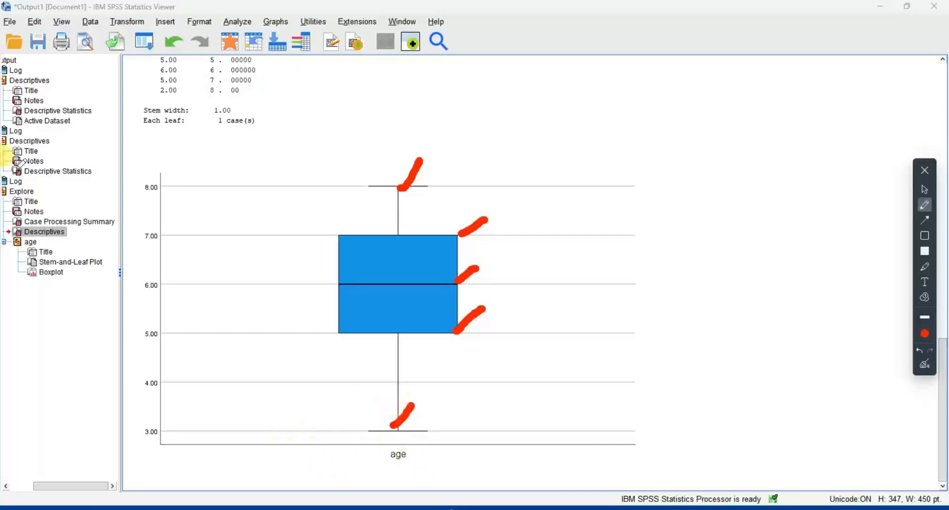
mouse_move(133, 187)
mouse_down()
mouse_move(136, 178)
mouse_move(201, 291)
mouse_move(183, 335)
mouse_move(178, 430)
mouse_move(132, 282)
mouse_move(136, 194)
mouse_up()
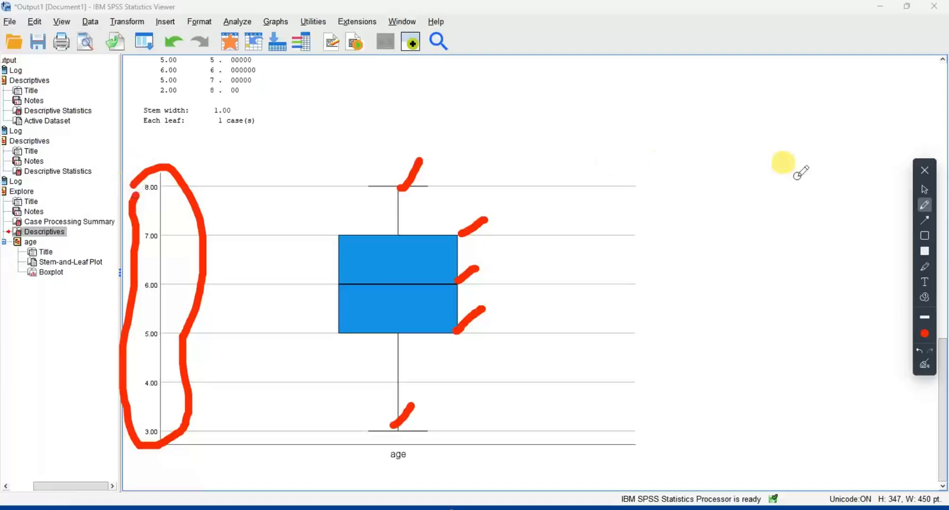
click(926, 171)
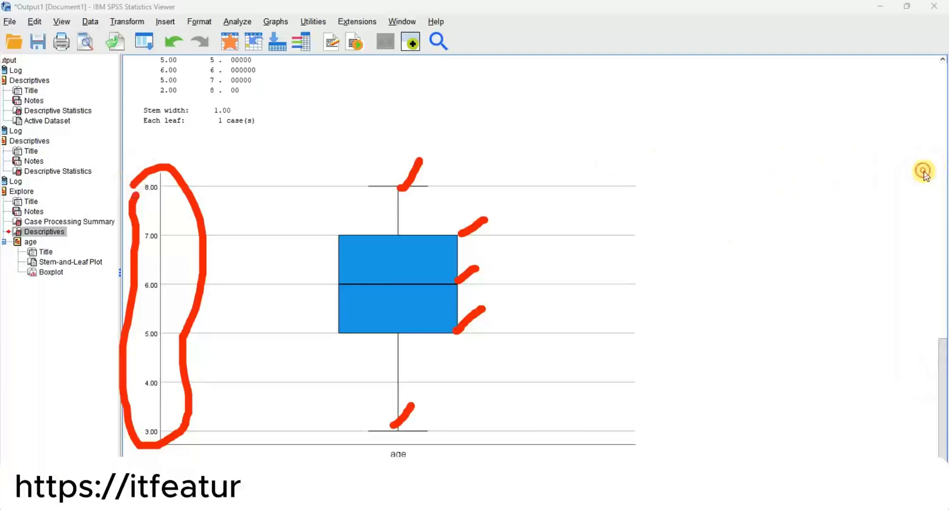
click(934, 361)
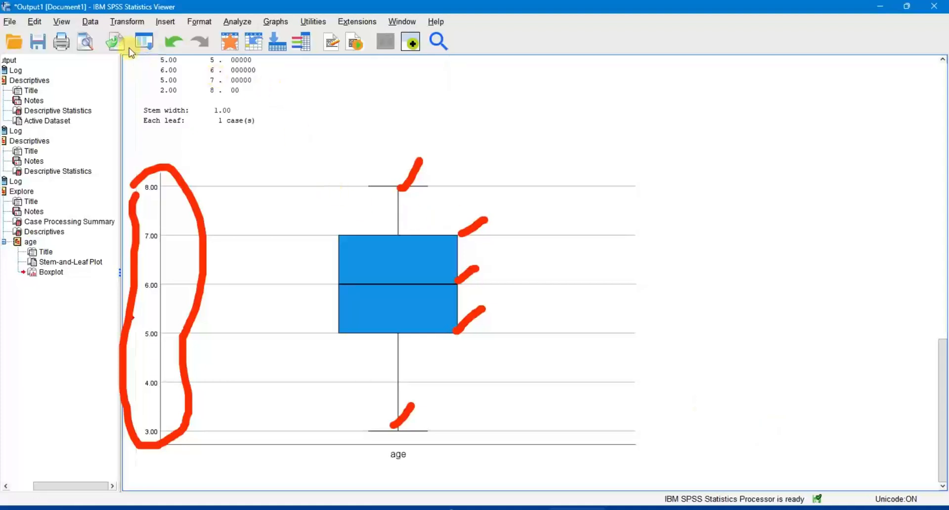
- Recall the Explore dialog and review its Statistics, Plots and Options settings, cancelling each without changes
click(143, 44)
click(148, 65)
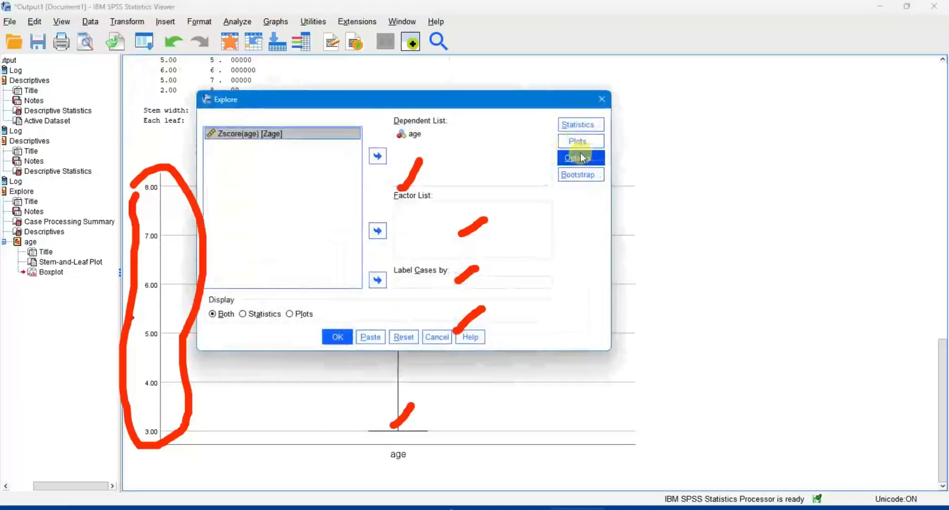
click(577, 124)
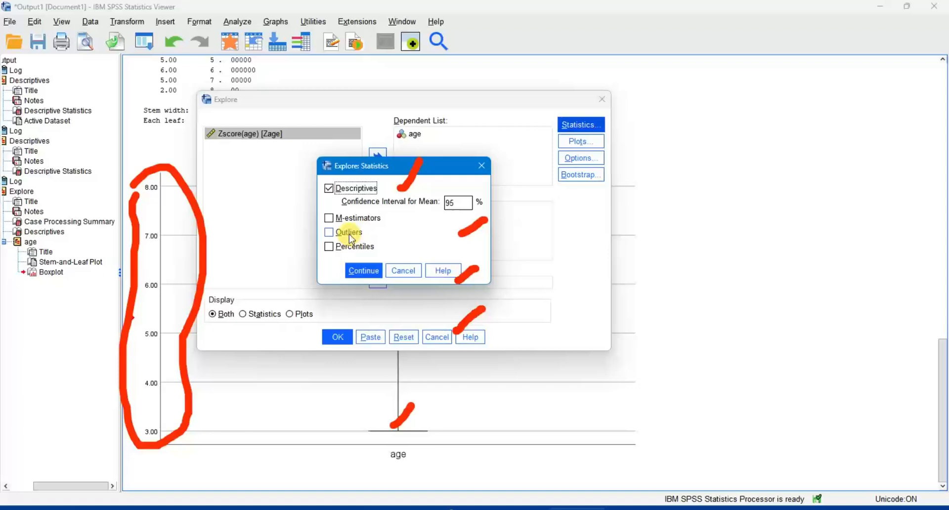
click(403, 269)
click(568, 142)
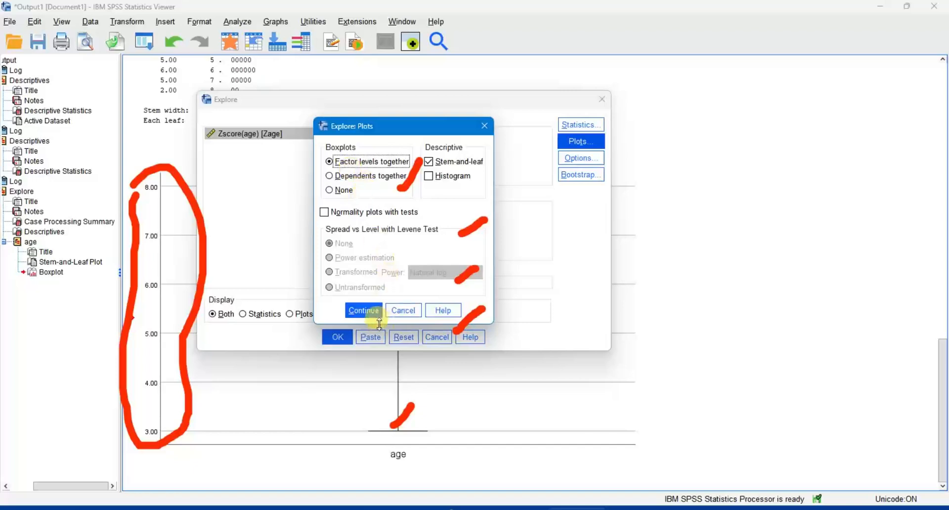
click(395, 311)
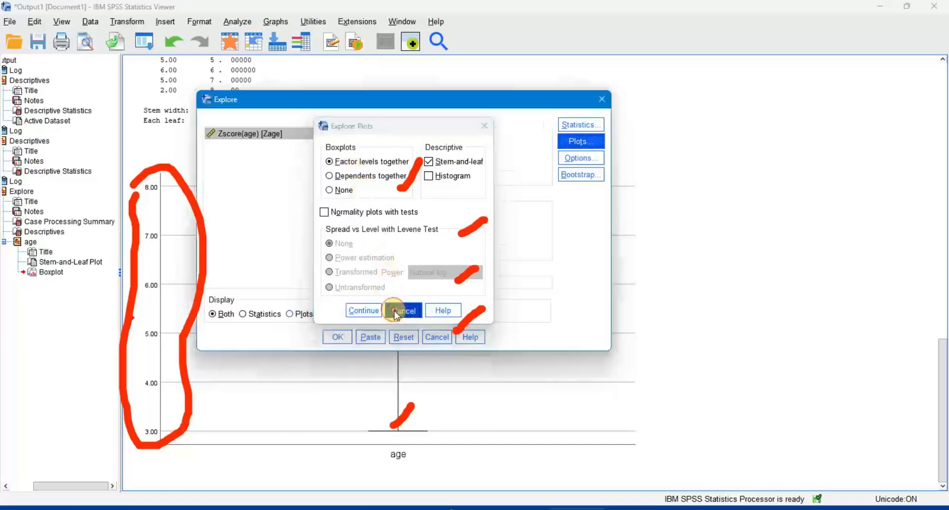
click(581, 158)
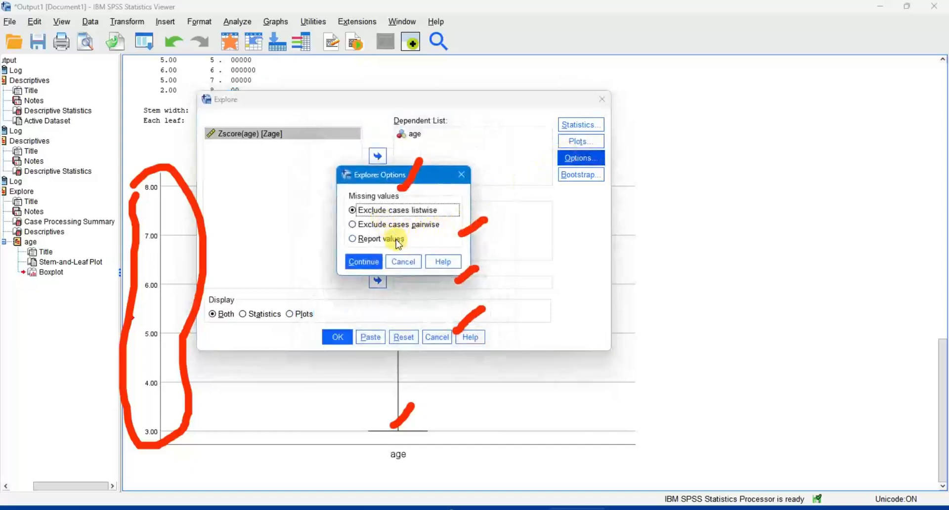
click(404, 262)
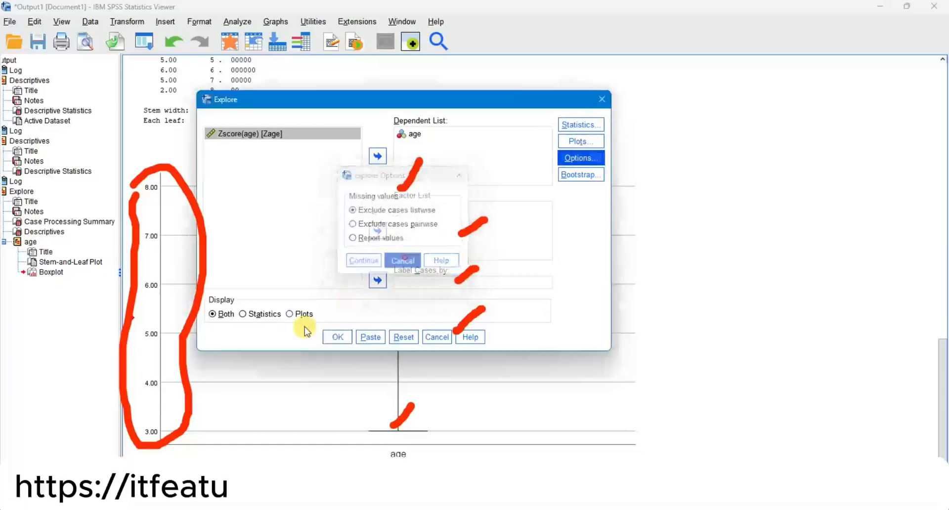
- Try the Plots, Statistics and Both display choices for the Explore analysis of age, and cancel the dialog
click(289, 314)
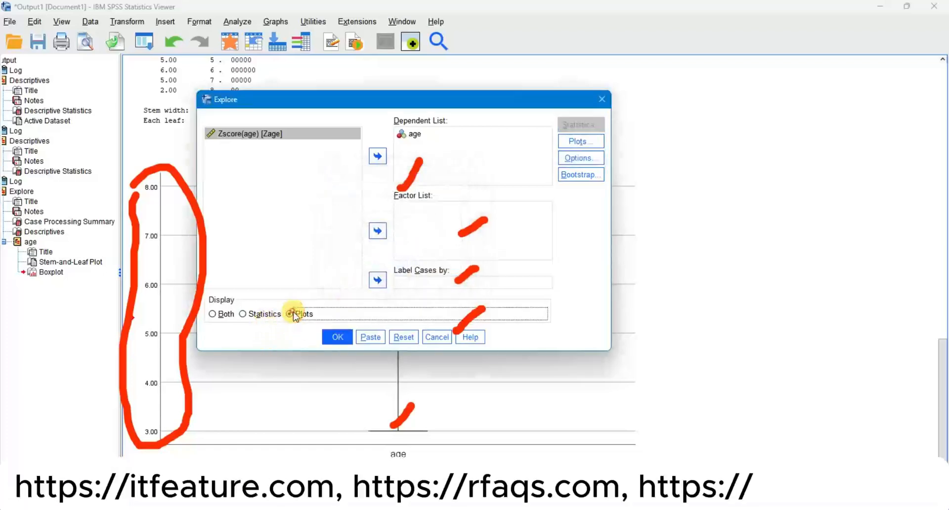
click(244, 315)
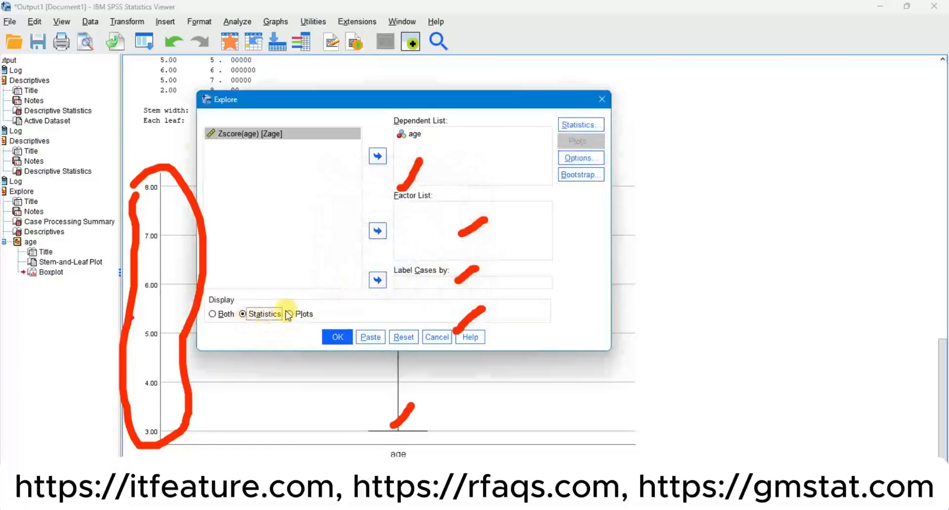
click(304, 315)
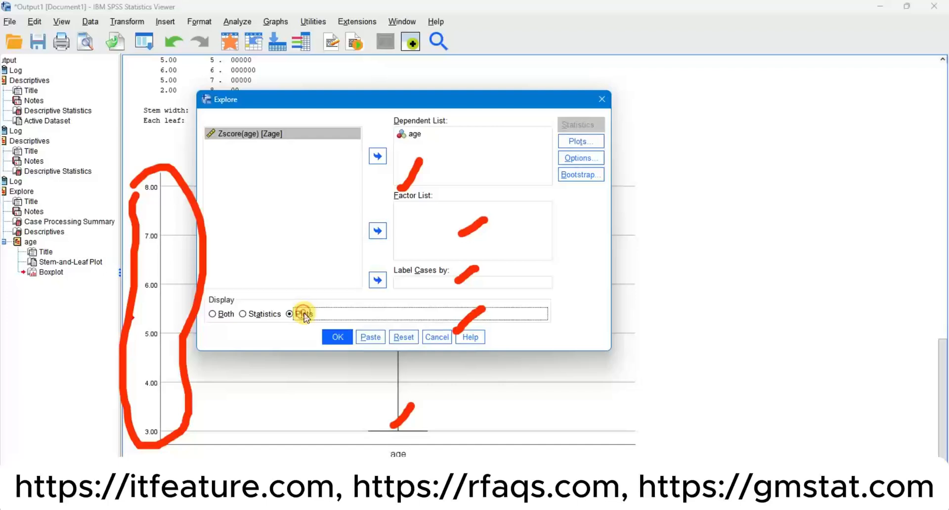
click(215, 315)
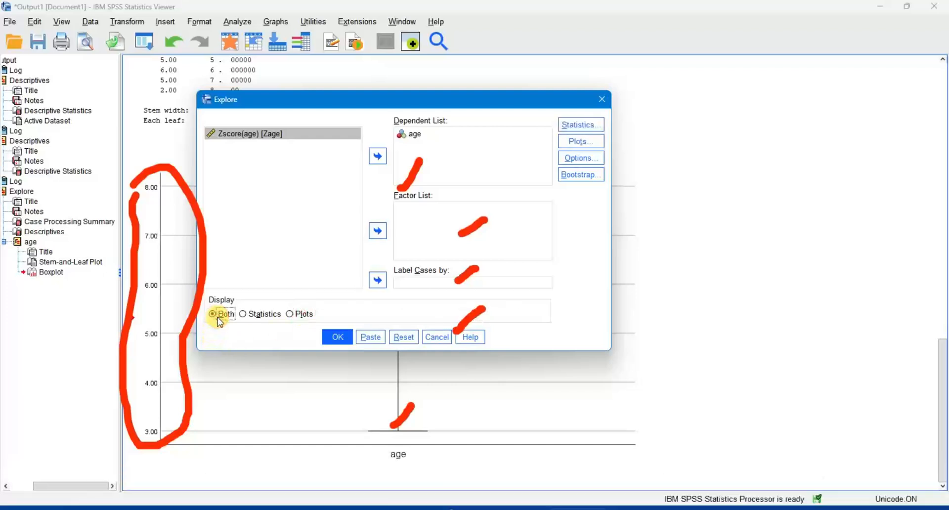
click(434, 337)
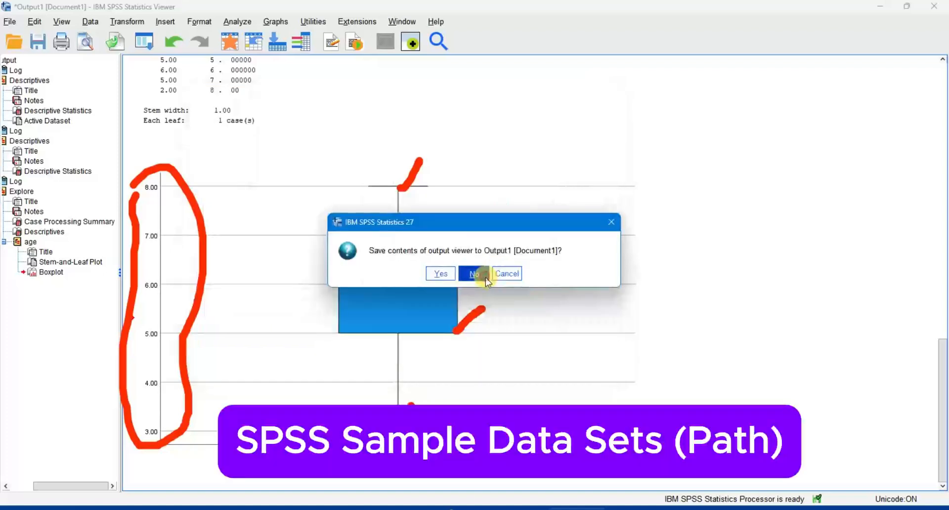
- Close the output viewer without saving its contents and start opening a data file from the Data Editor
click(482, 273)
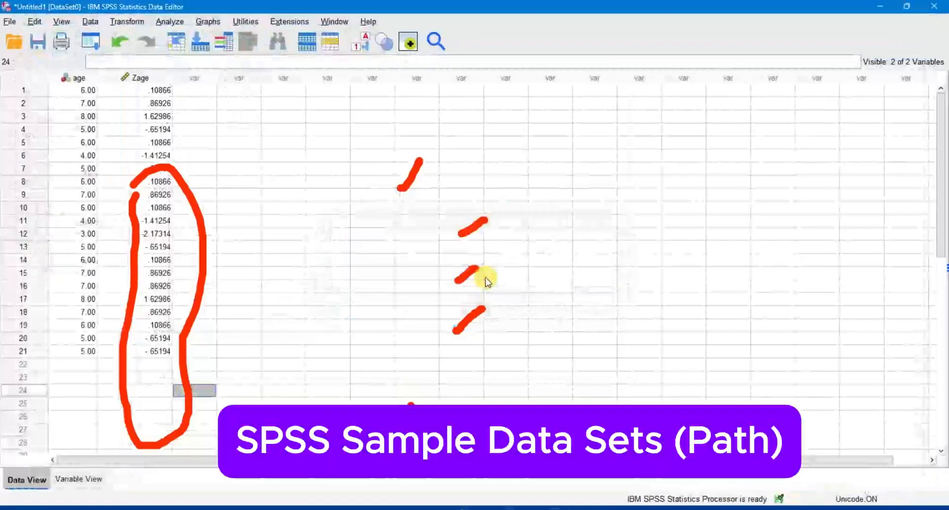
click(10, 22)
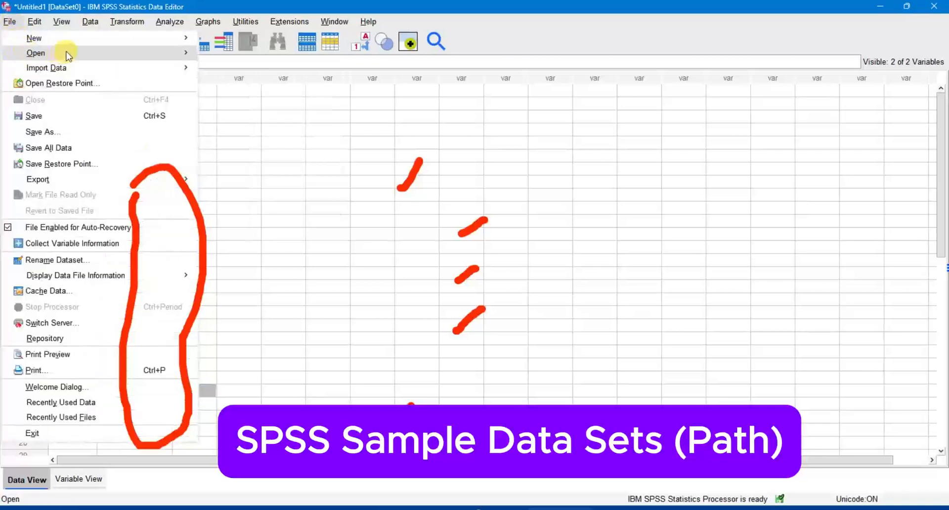
mouse_move(64, 53)
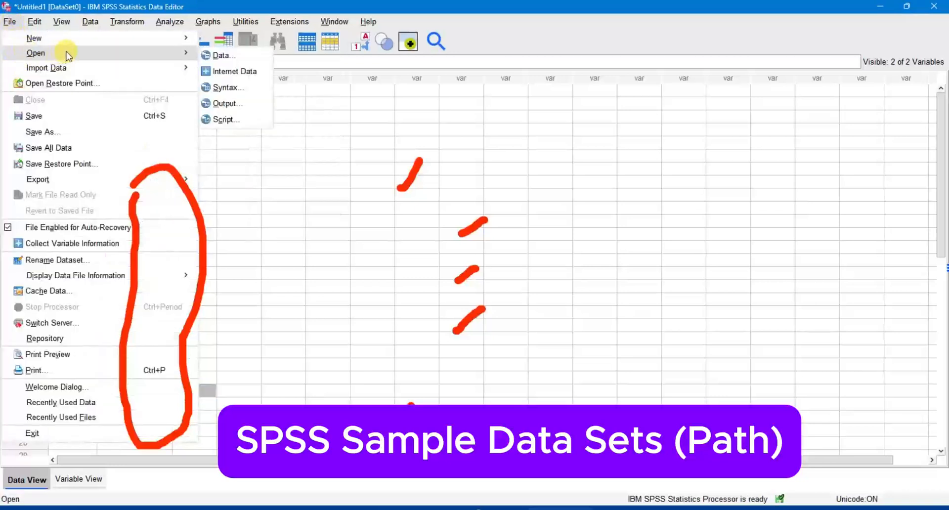
click(215, 58)
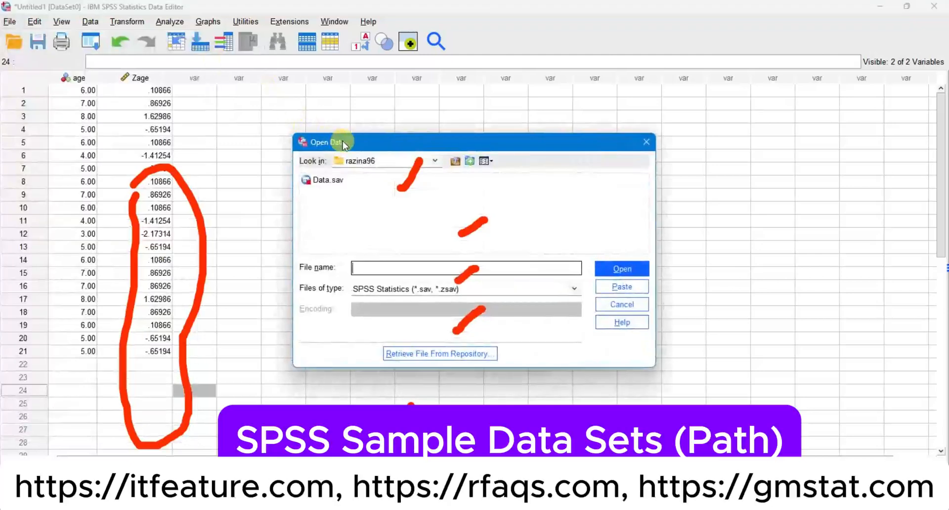
drag(343, 142, 280, 118)
- Browse on drive C: to the SPSS installation folder Program Files\IBM\SPSS\Statistics\27
click(284, 120)
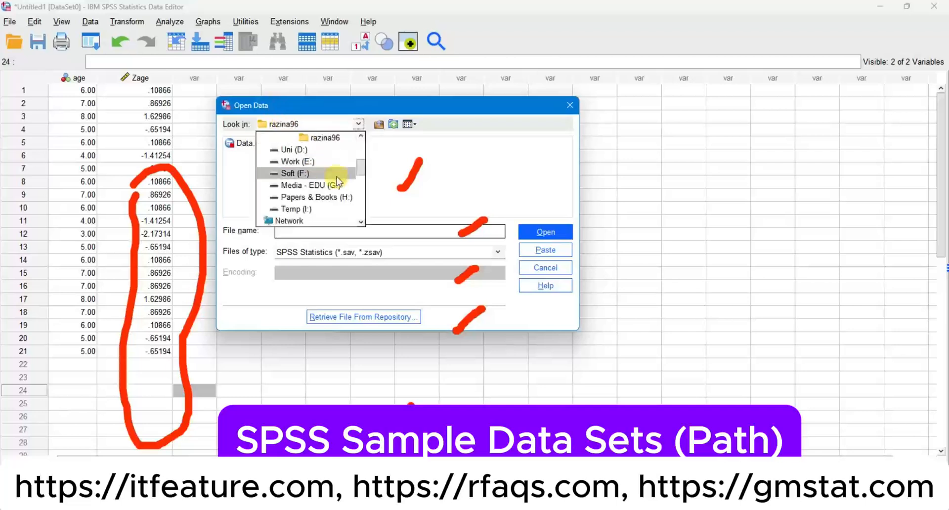
scroll(361, 165, up, 3)
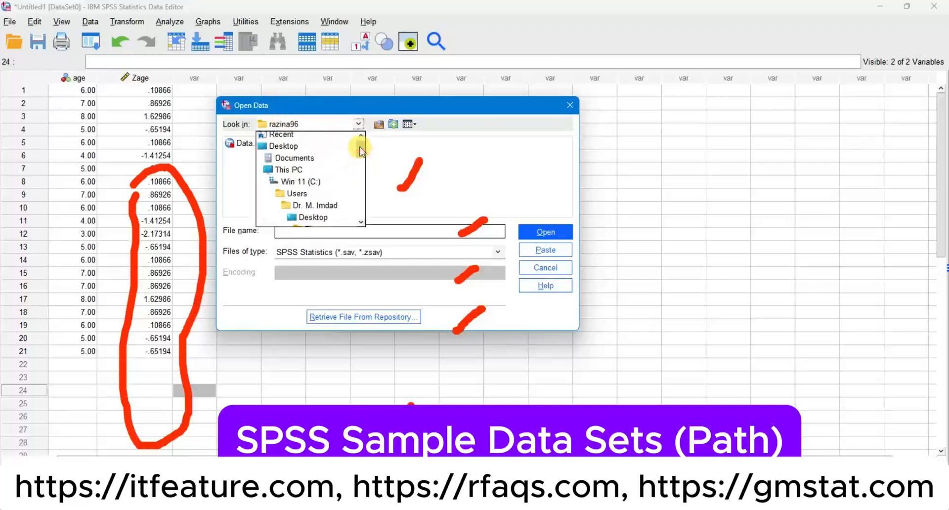
click(322, 180)
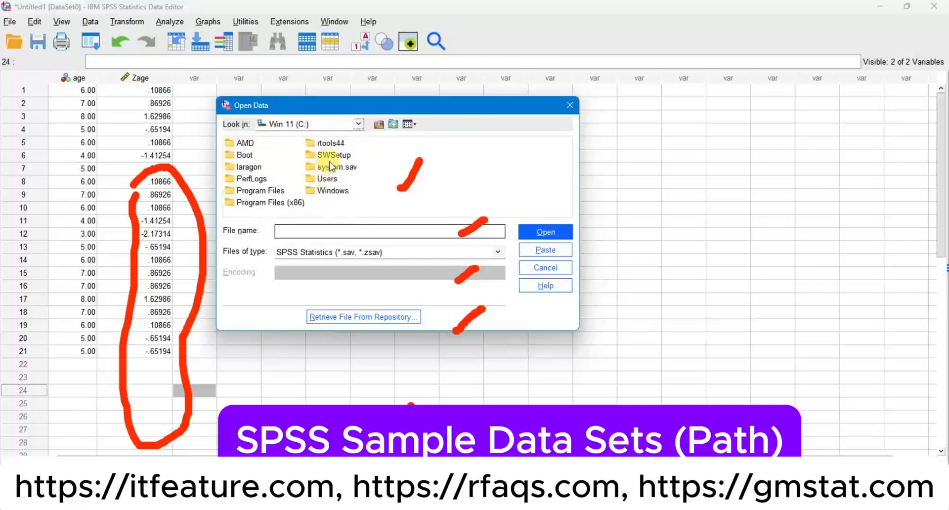
double_click(270, 192)
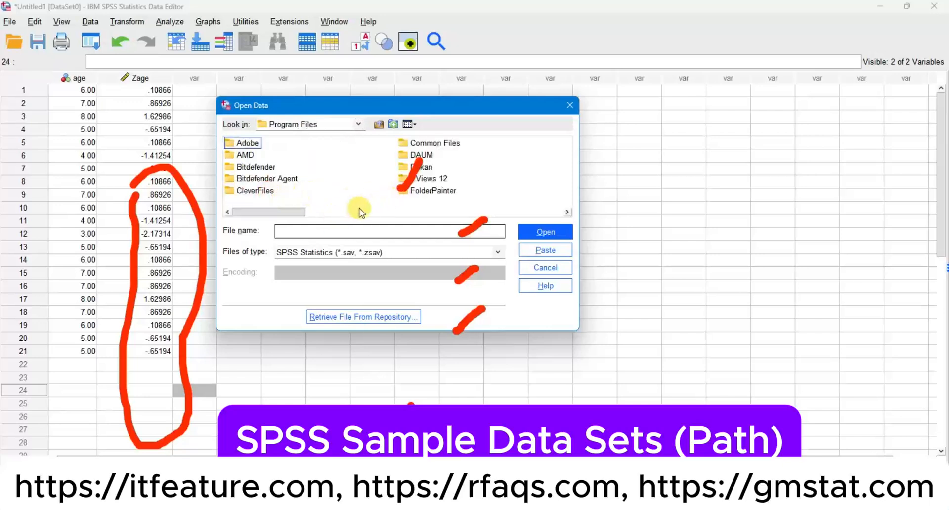
drag(286, 212, 330, 212)
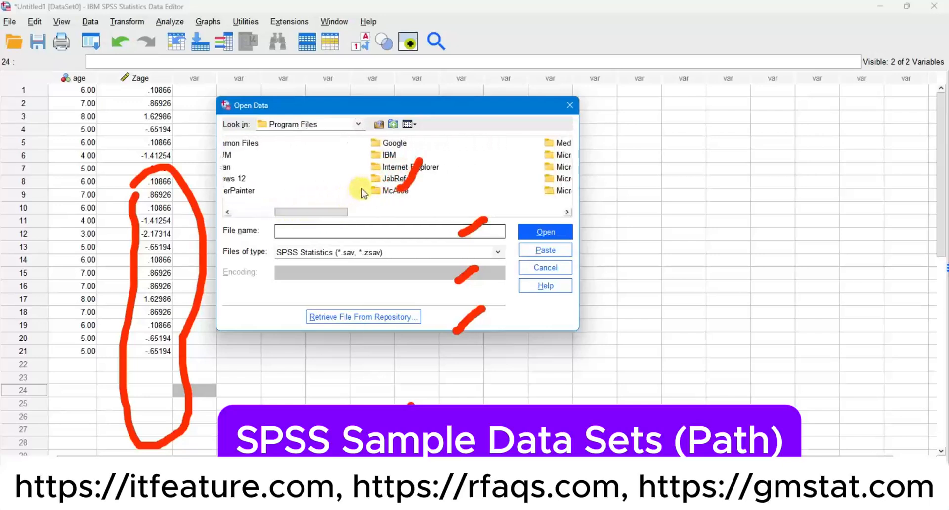
click(384, 158)
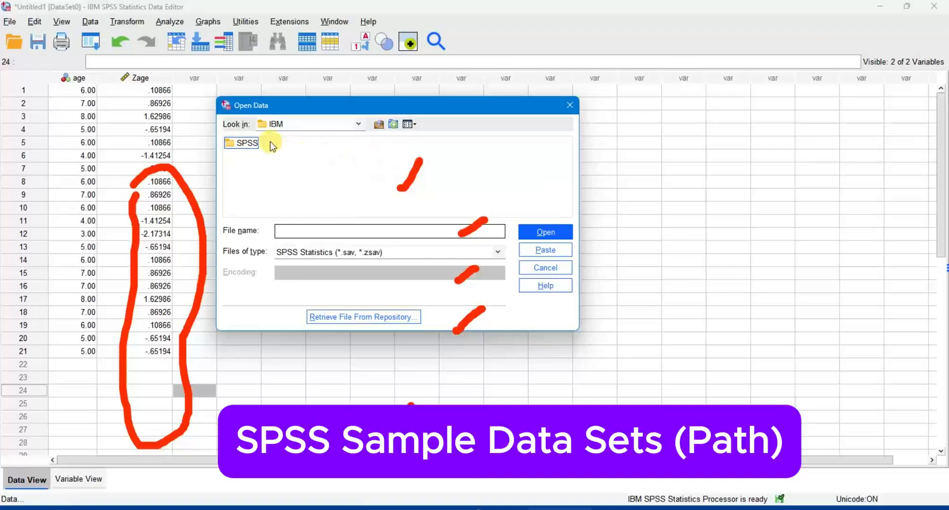
double_click(244, 143)
double_click(254, 144)
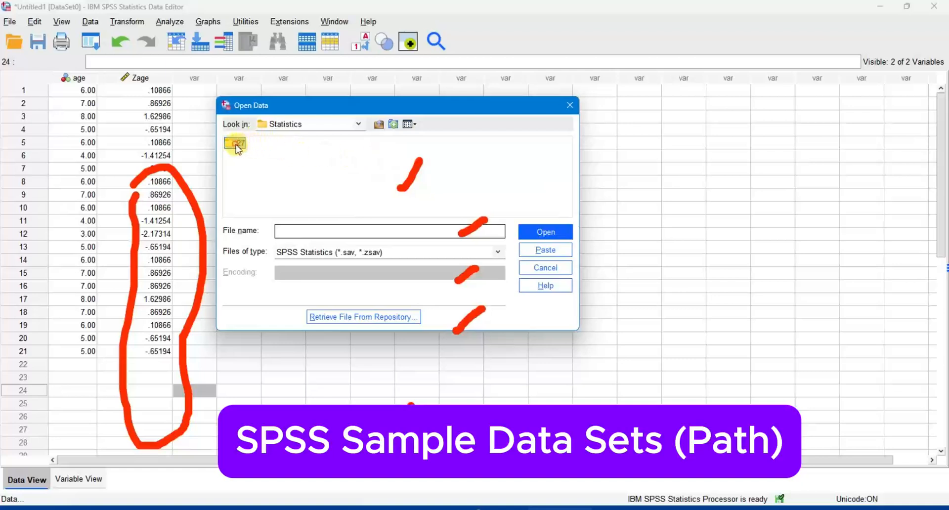
double_click(236, 144)
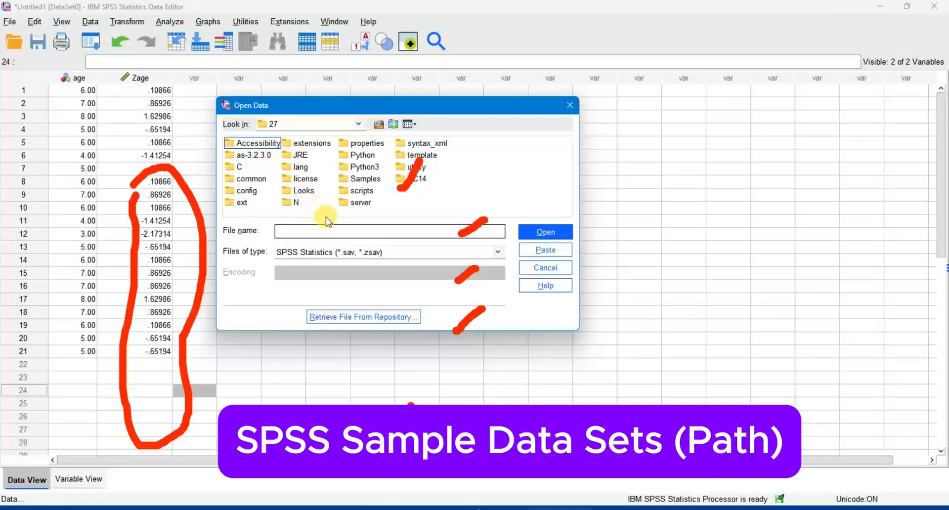
- Open the Samples folder and its English subfolder to list the sample data sets
click(367, 179)
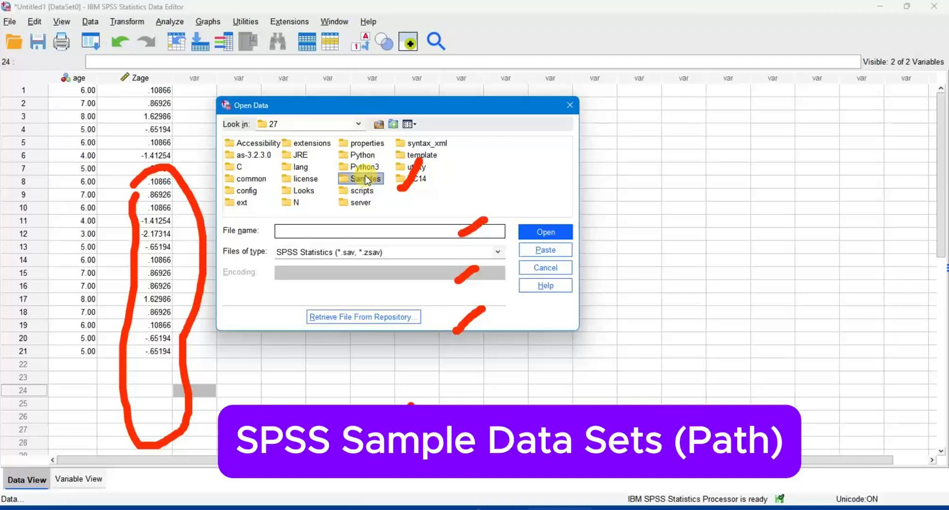
click(364, 177)
click(345, 178)
double_click(344, 179)
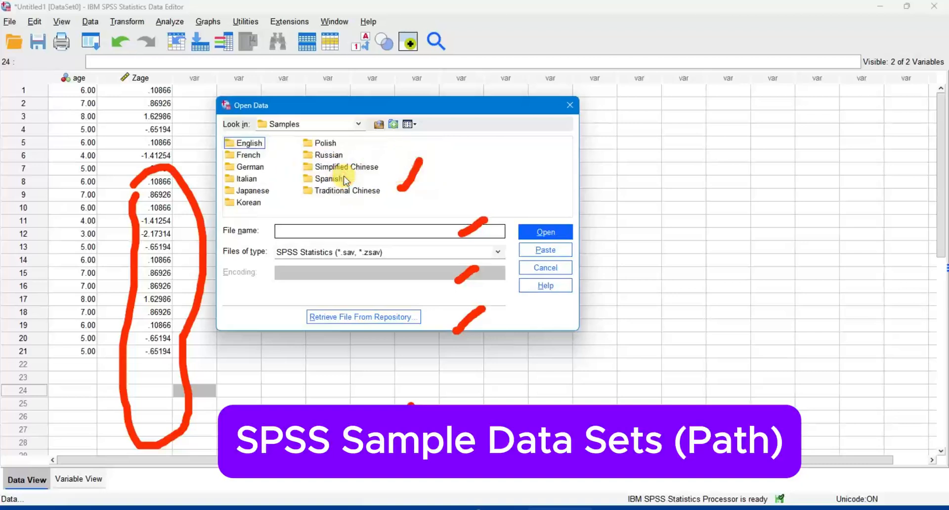
double_click(257, 145)
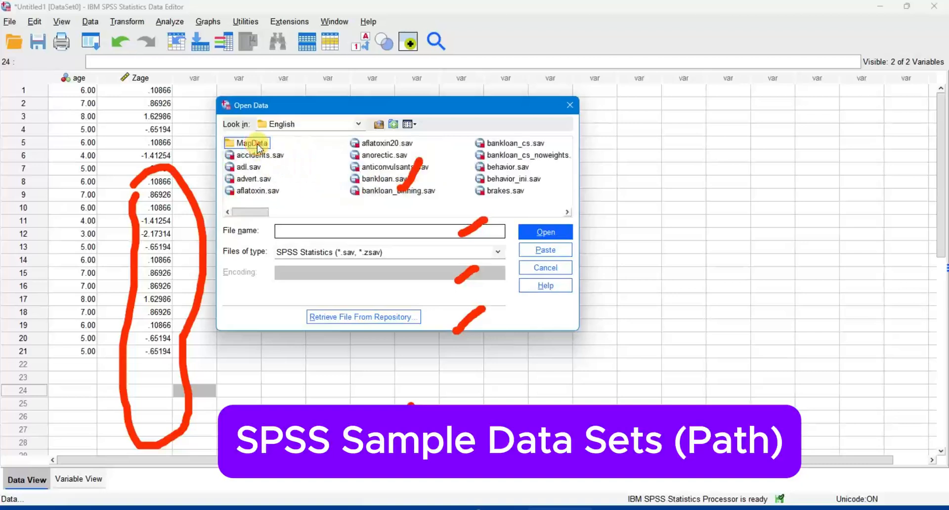
- Look through the sample .sav files in the English folder, moving forward to the end of the list
key(Right)
key(Right)
key(Right)
key(Right)
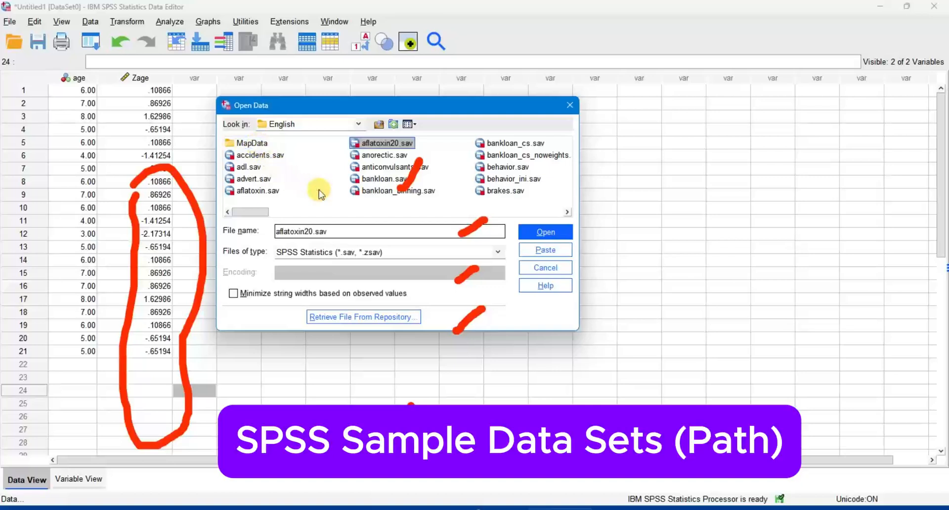
key(Right)
key(Right)
key(Right)
key(Right)
key(Right)
key(Right)
key(Right)
key(Right)
key(Right)
key(Right)
key(Right)
key(Right)
key(Right)
key(Right)
key(Right)
key(Right)
key(Right)
key(Right)
key(Right)
key(Right)
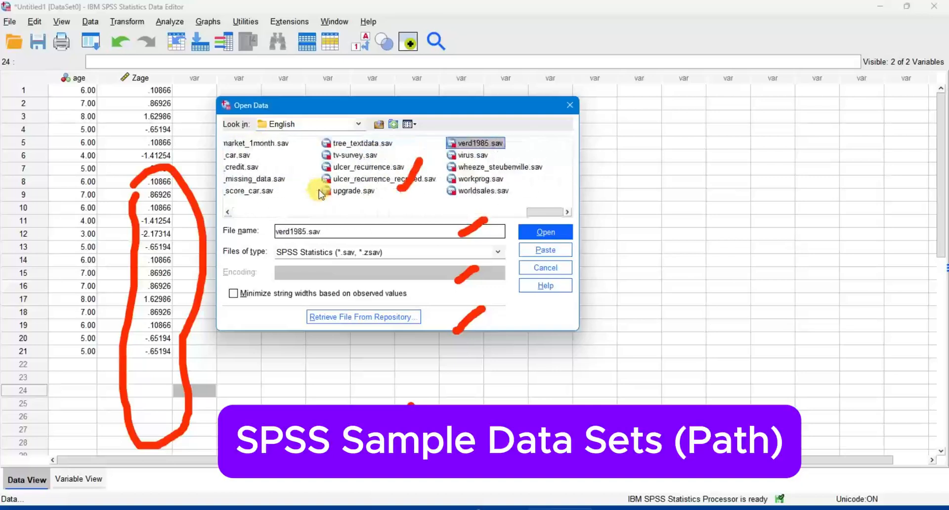
- Find satisf.sav among the sample files in the English folder and open it
key(Left)
key(Left)
key(Left)
key(Left)
key(Left)
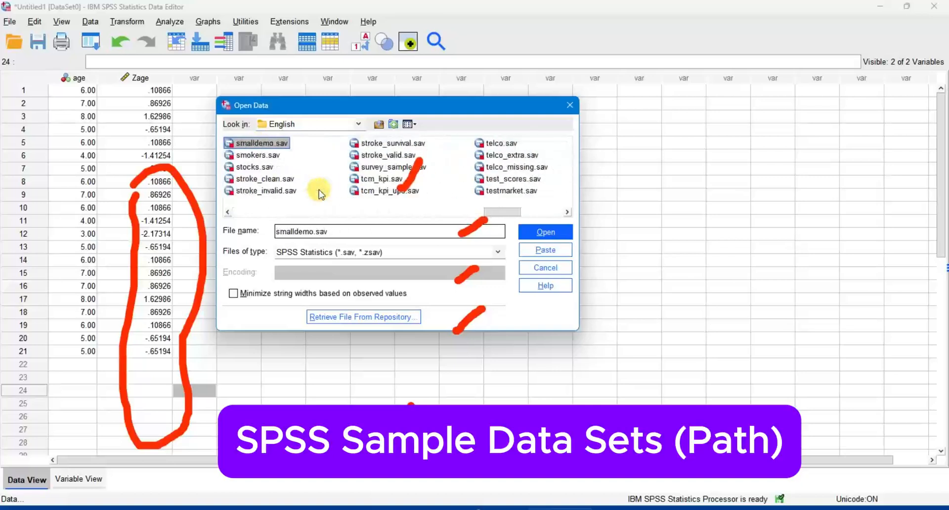
key(Down)
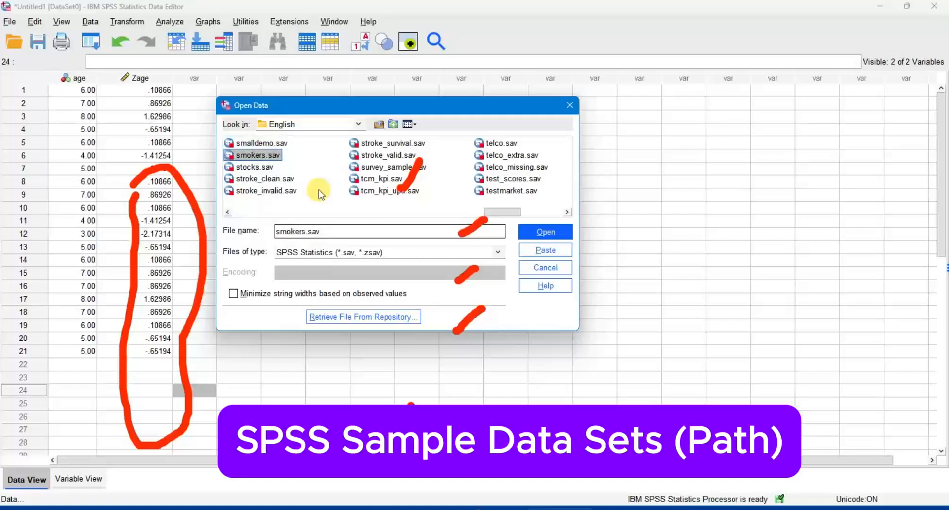
key(Left)
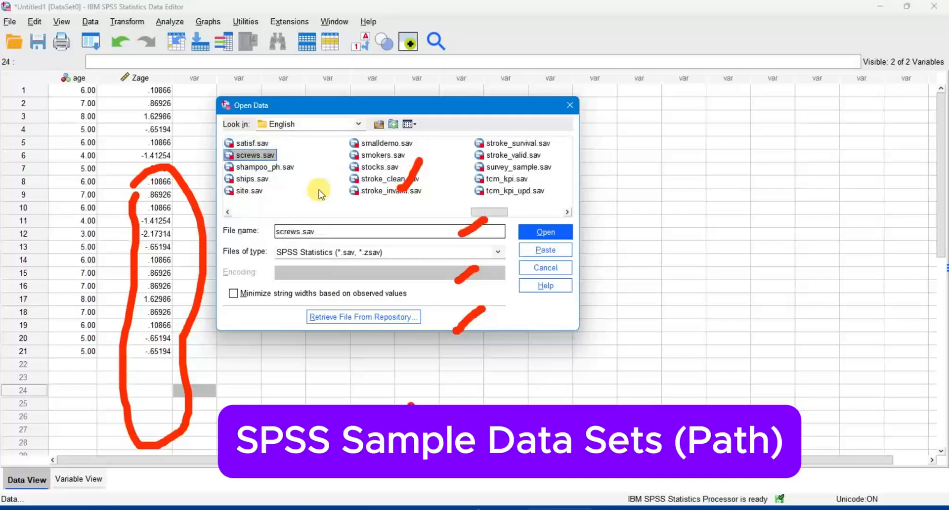
key(Left)
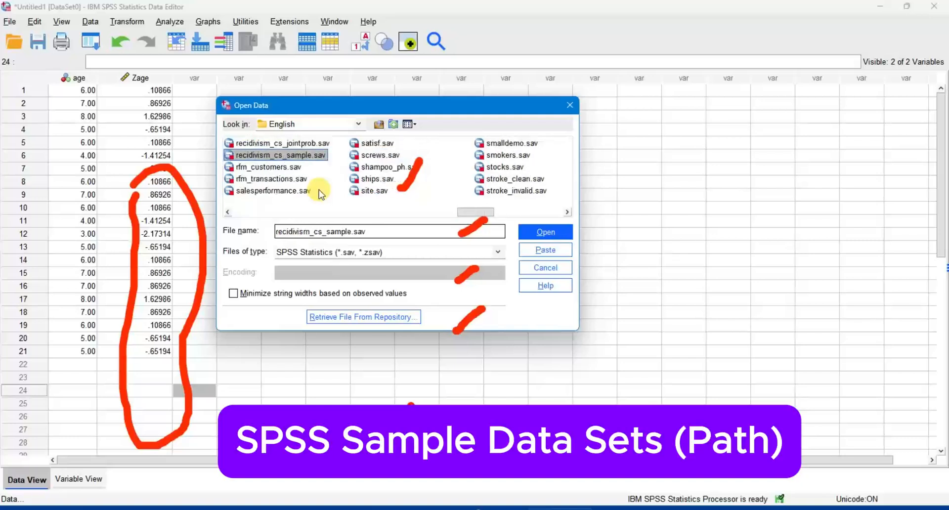
key(Left)
key(Left)
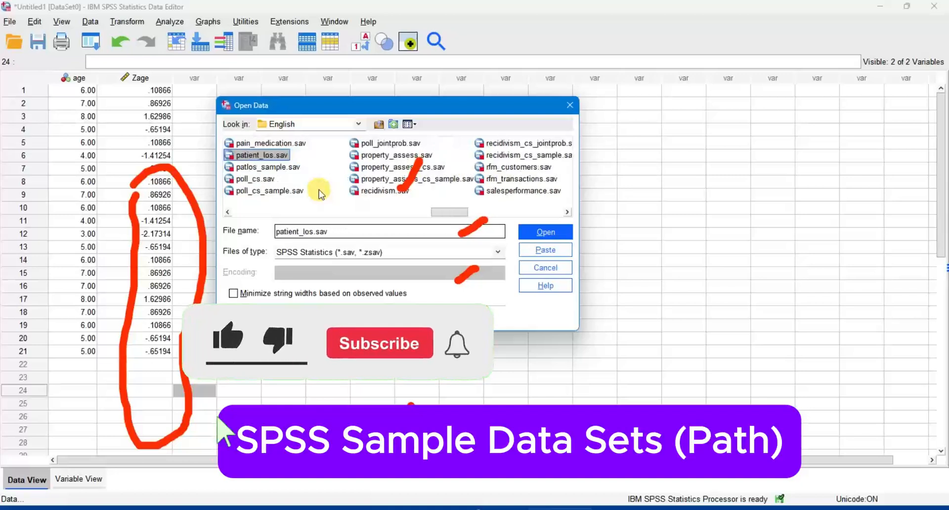
key(Right)
key(Right)
key(Right)
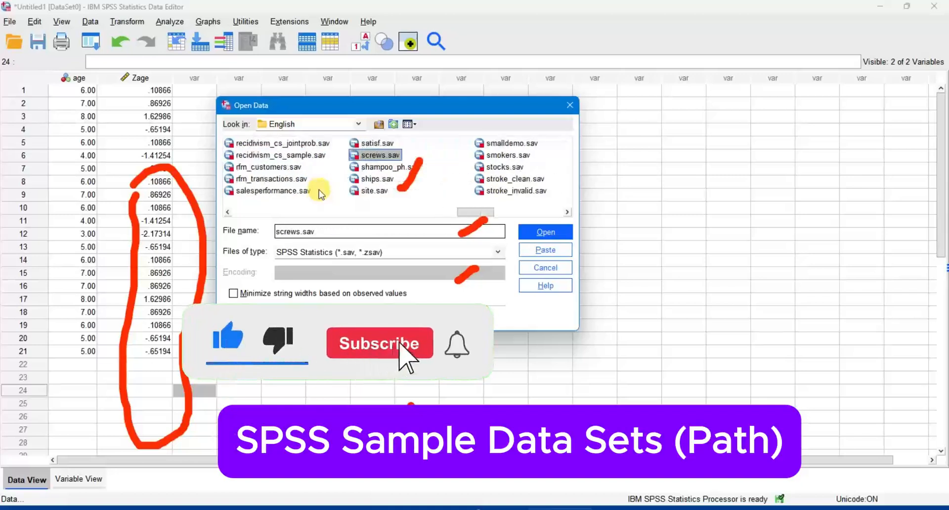
key(Right)
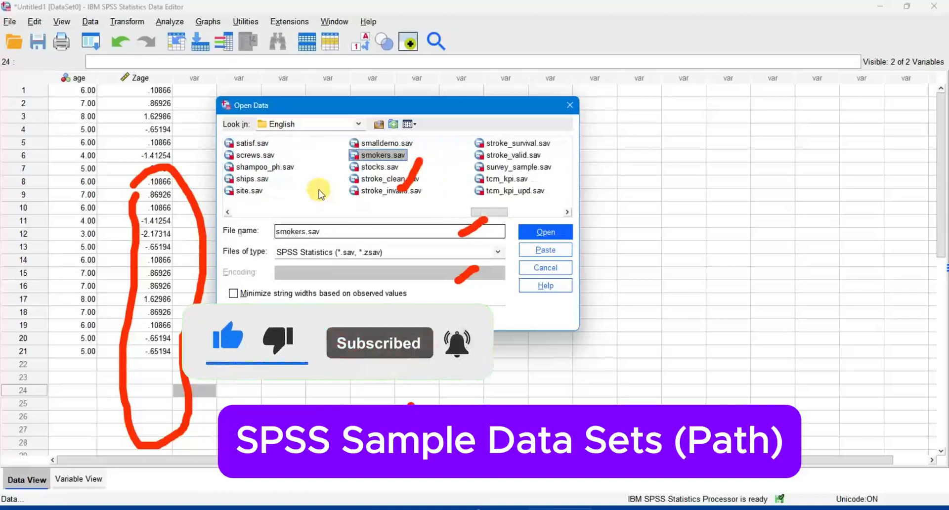
key(Left)
key(Up)
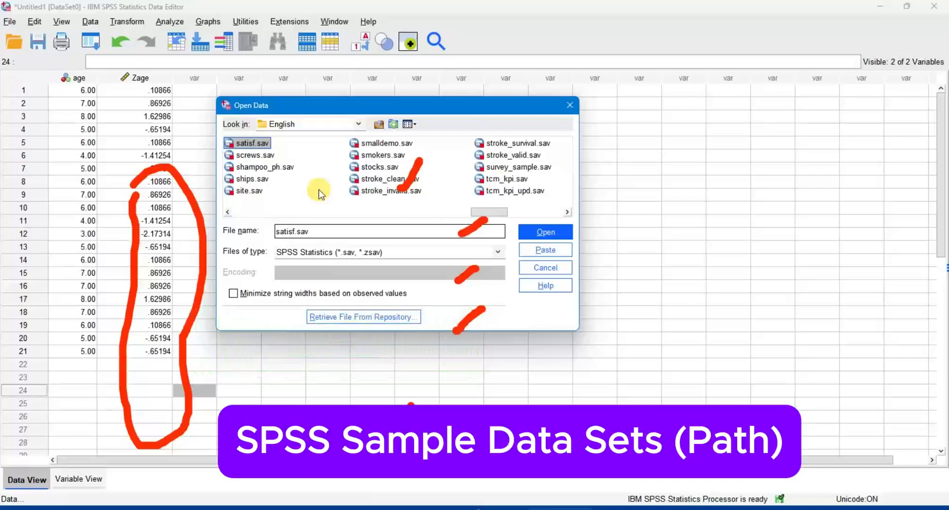
click(546, 230)
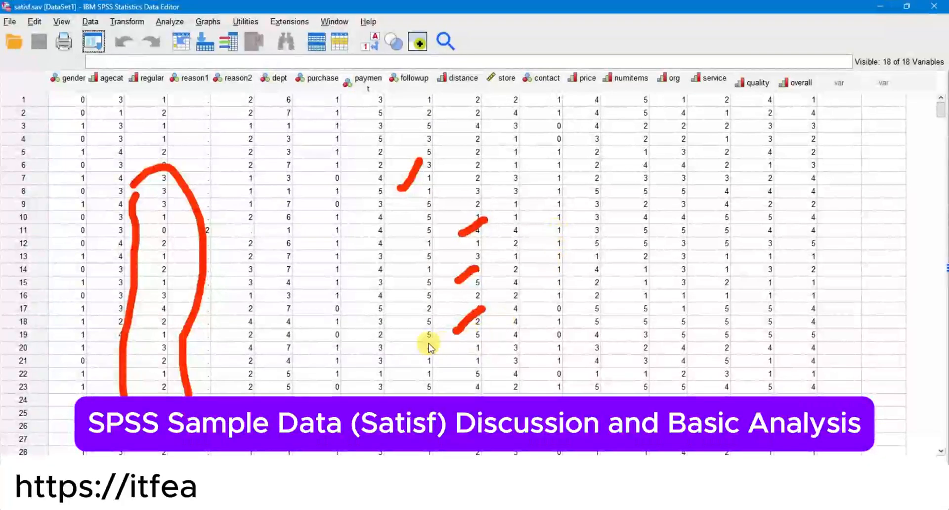
- Jump to the last case of the gender variable and return to the first case
click(75, 414)
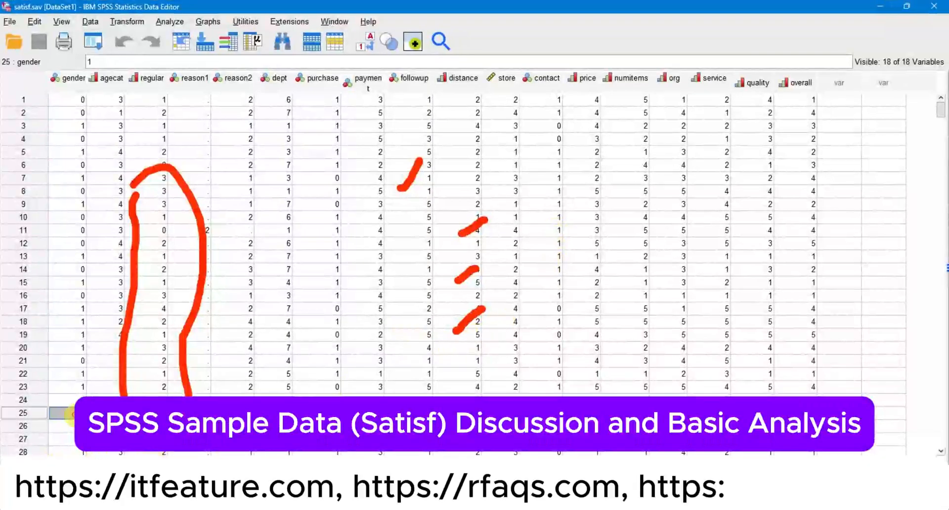
key(ctrl+Down)
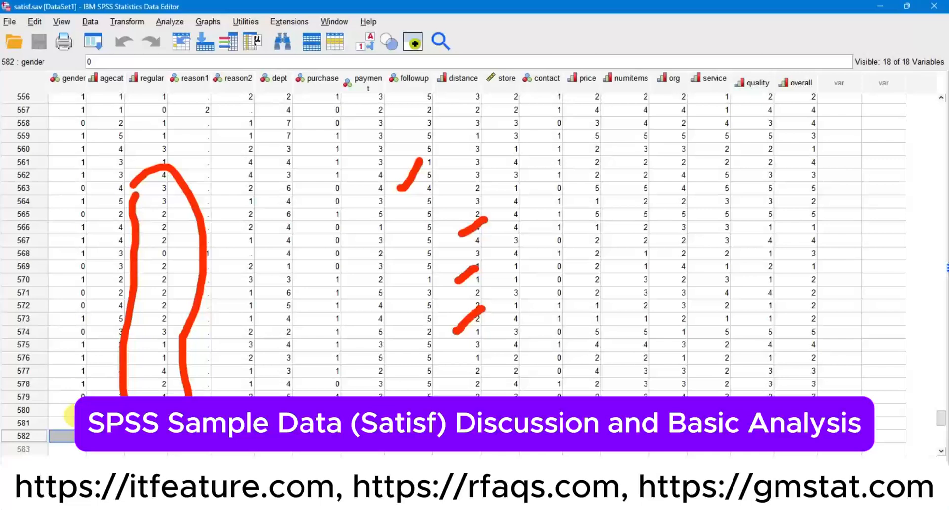
key(ctrl+Up)
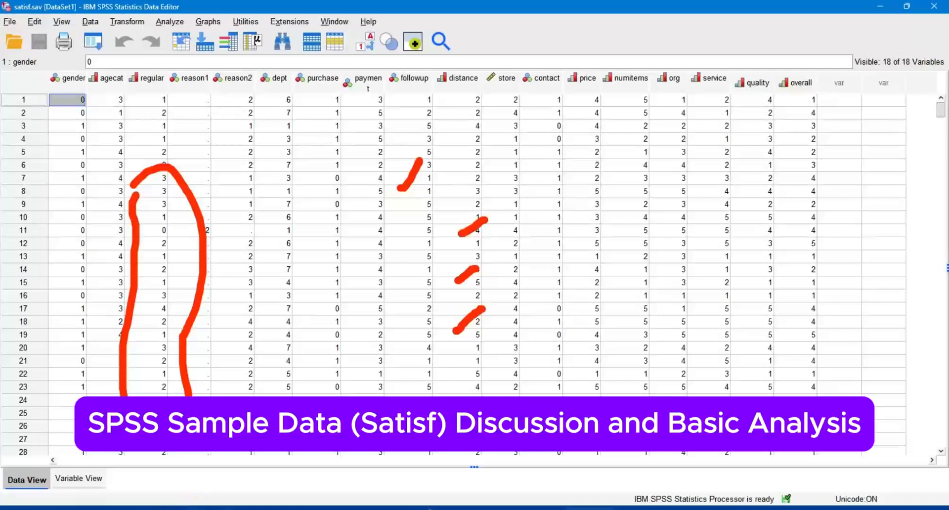
- Clear the red pen annotations from the screen and close the annotation toolbar
click(473, 425)
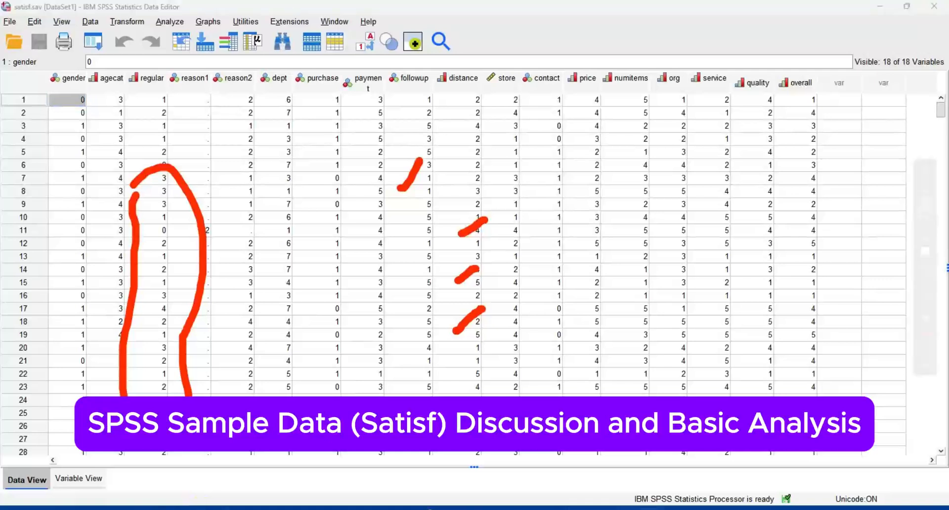
click(925, 368)
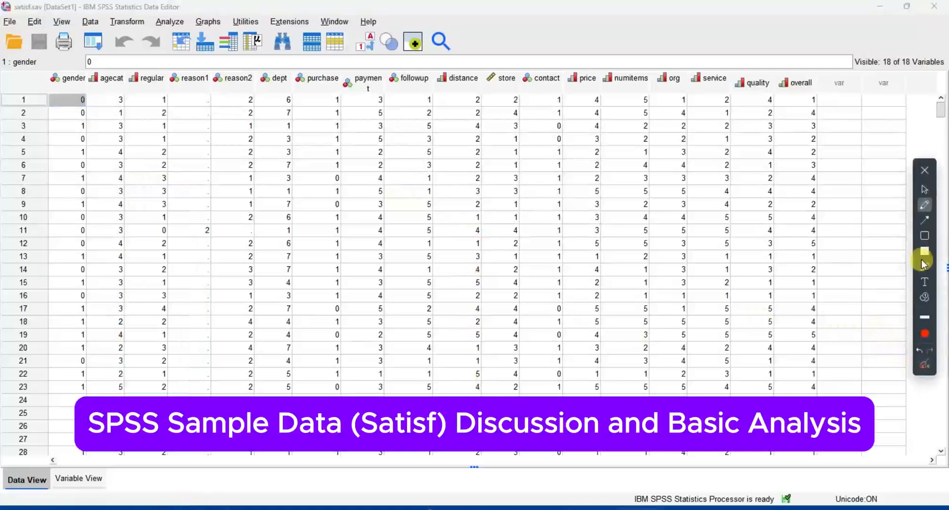
click(924, 170)
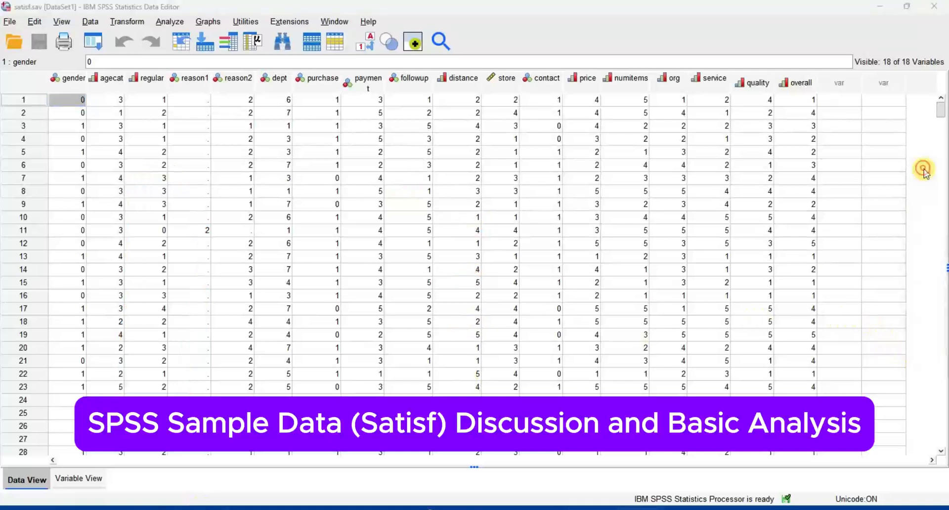
- Switch to Variable View and widen the Values and Label columns so their entries can be read in full
click(78, 478)
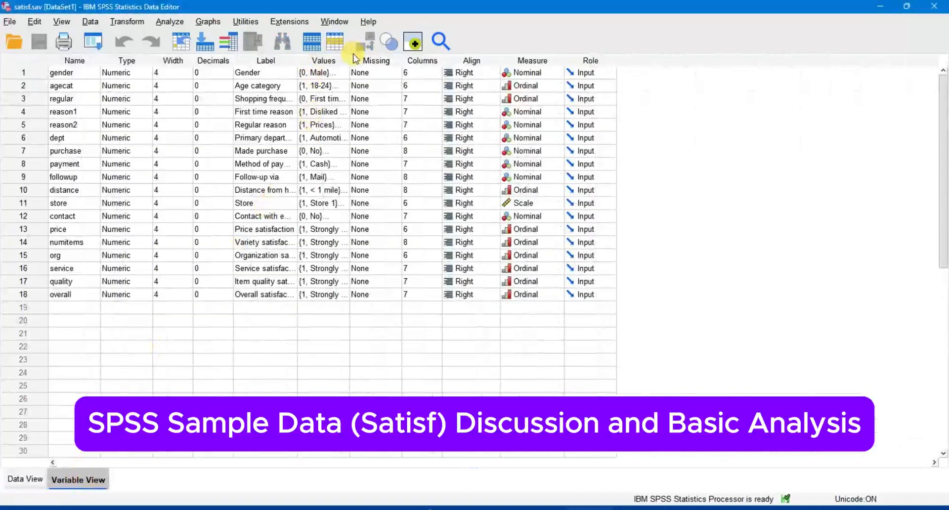
drag(350, 61, 538, 74)
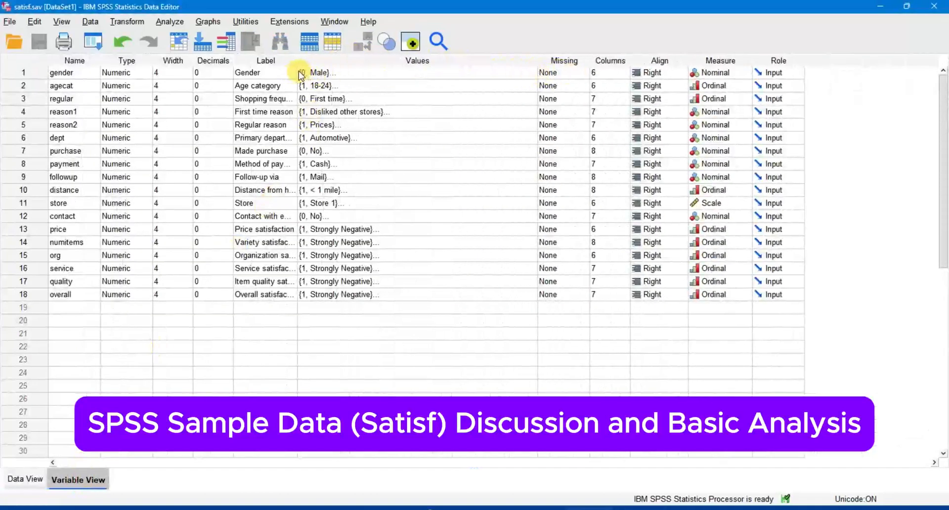
drag(295, 60, 378, 62)
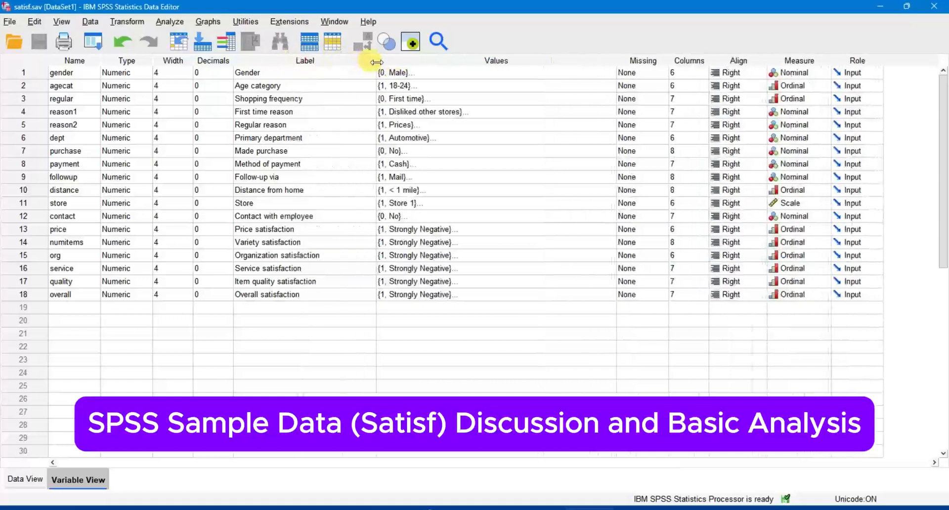
- Examine the value labels defined for the agecat variable and close the dialog without changes
click(332, 115)
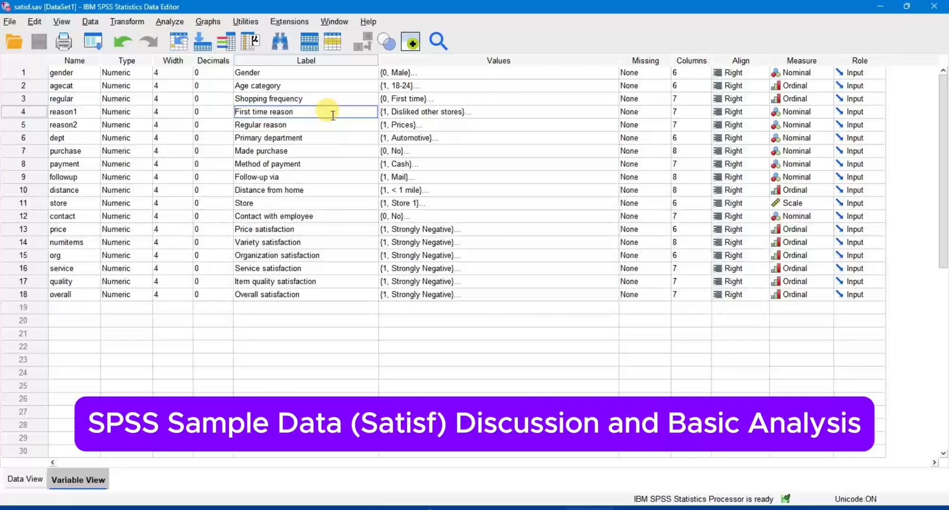
click(393, 86)
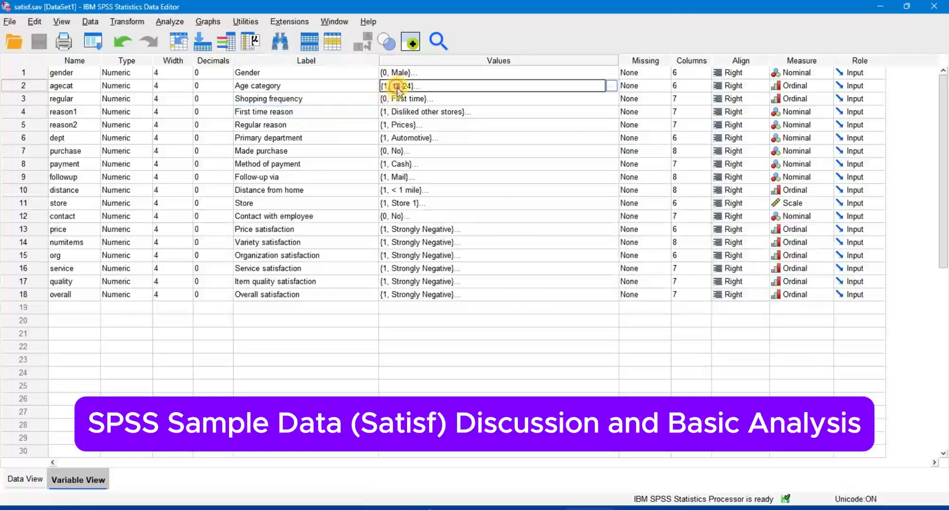
click(611, 85)
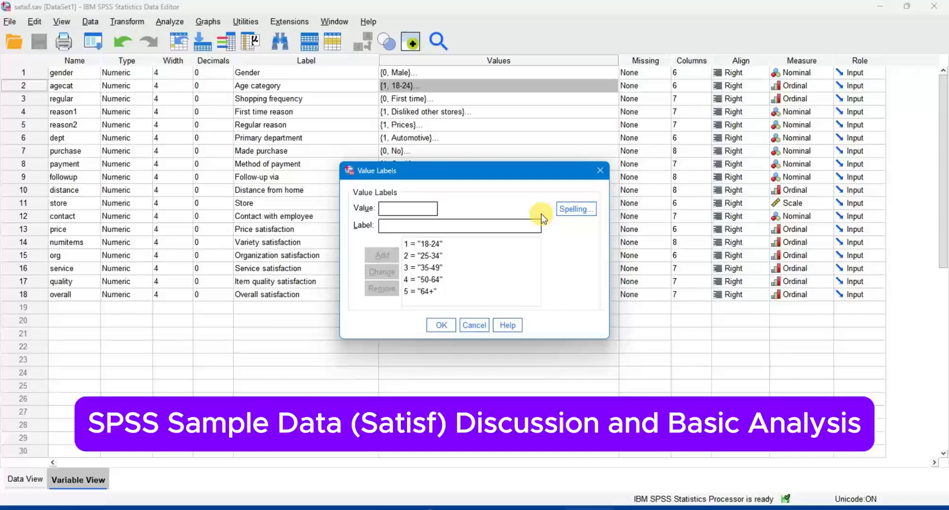
key(Escape)
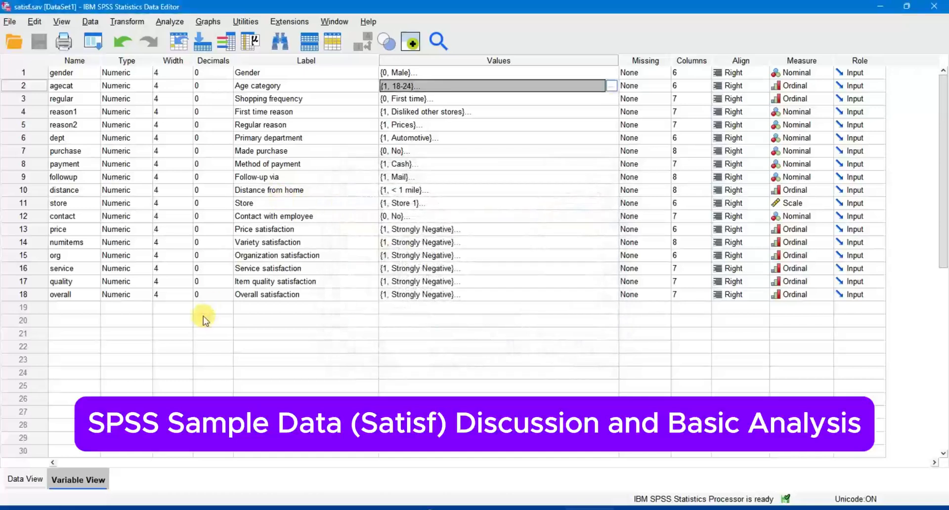
- Return to Data View, show value labels in place of the numeric codes, and check several gender and agecat cells
click(22, 478)
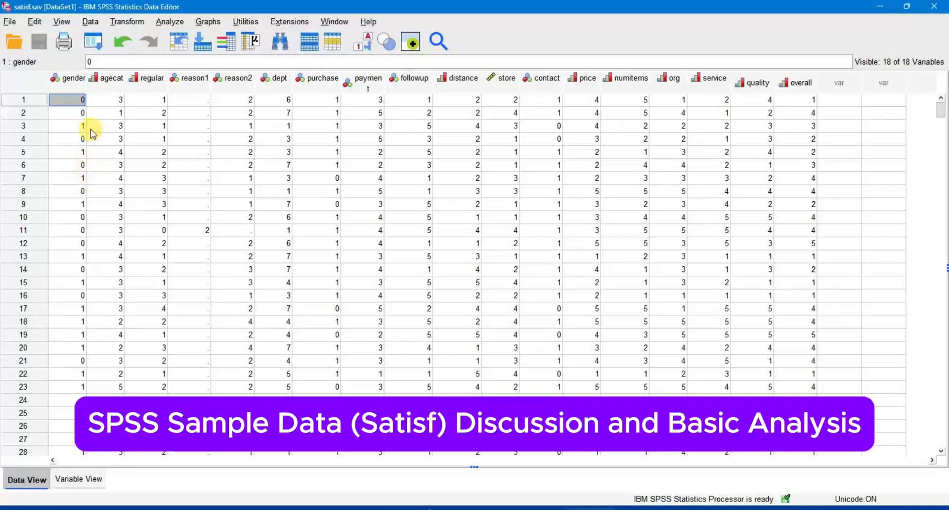
click(83, 282)
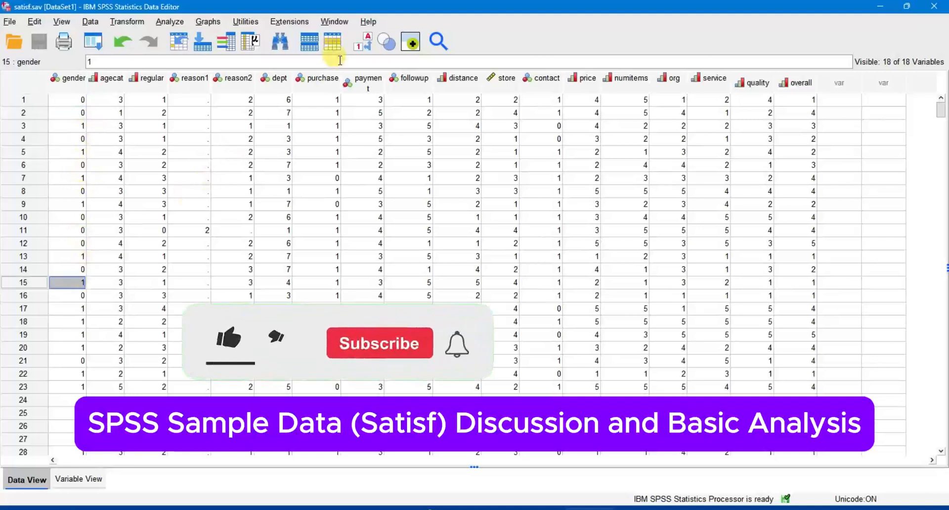
click(366, 42)
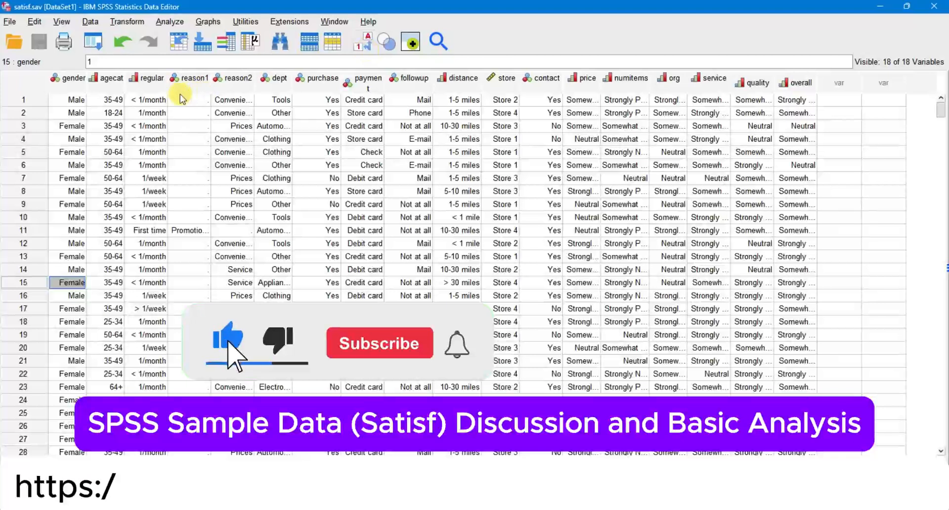
click(106, 99)
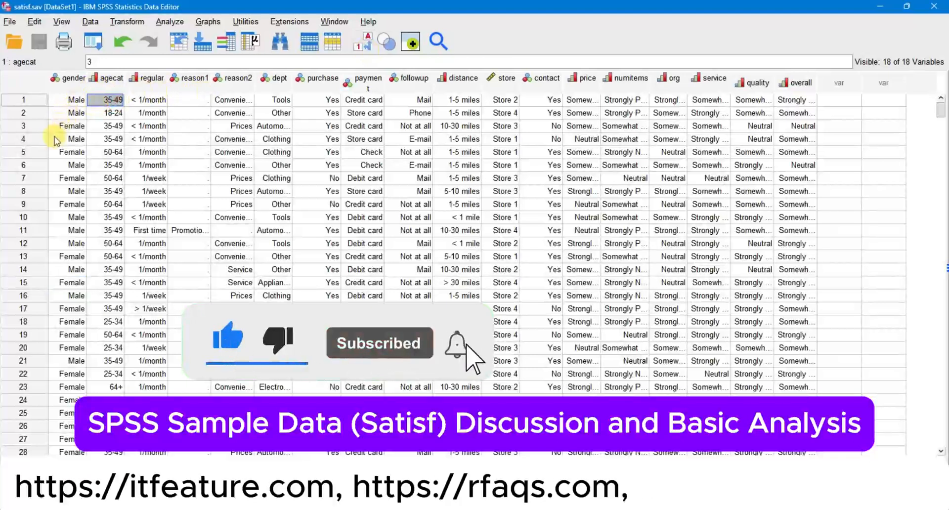
click(114, 152)
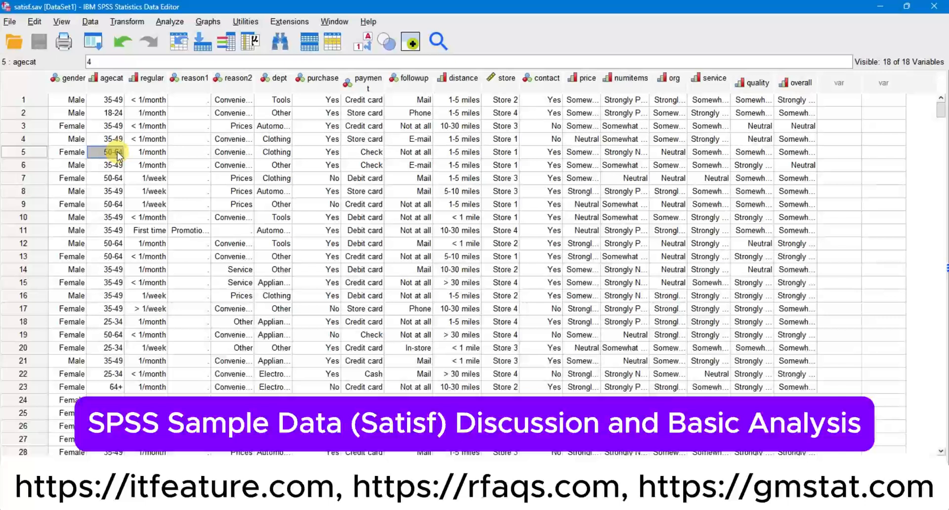
click(81, 165)
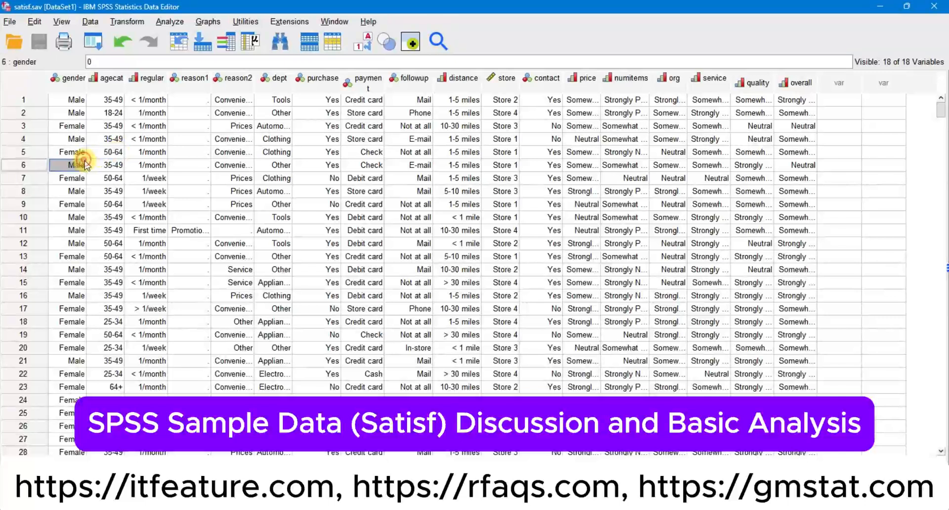
- Switch the data display repeatedly between value labels and numeric codes to compare them, finishing with the numeric codes
click(363, 51)
click(367, 52)
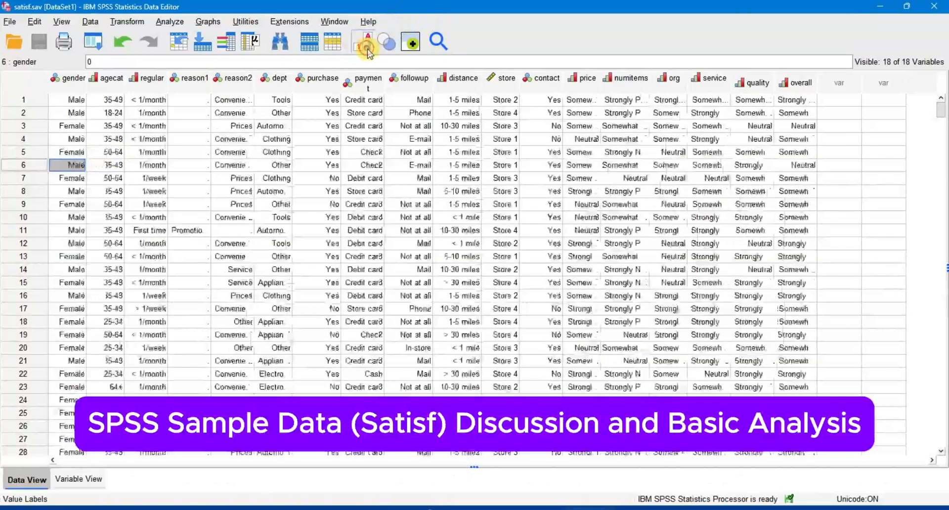
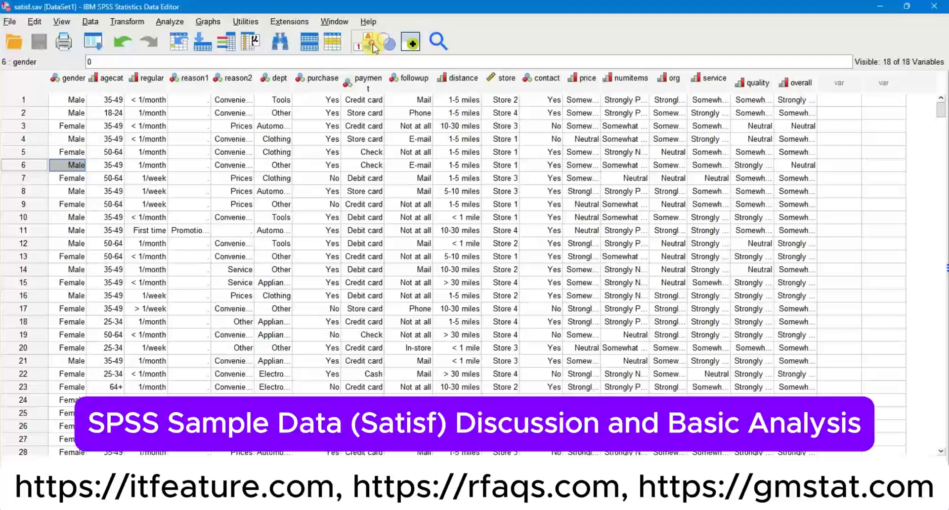
click(369, 44)
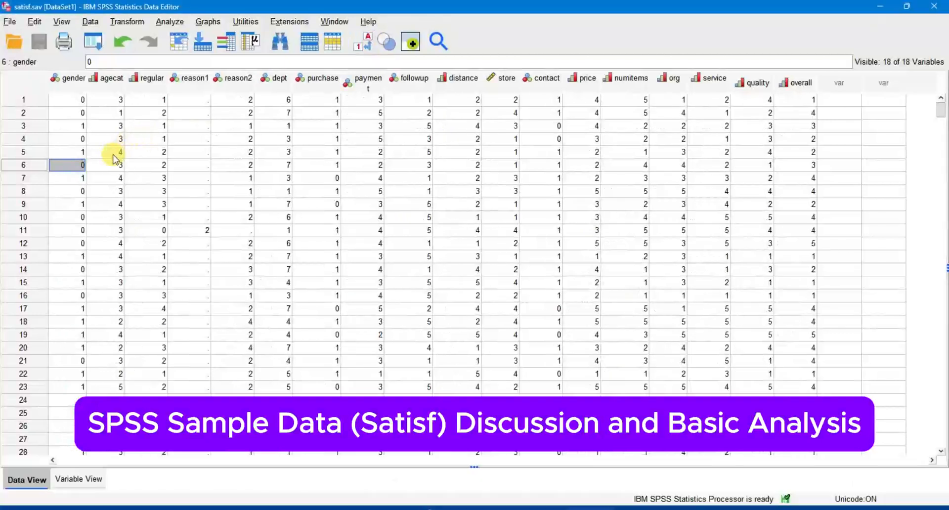
click(359, 50)
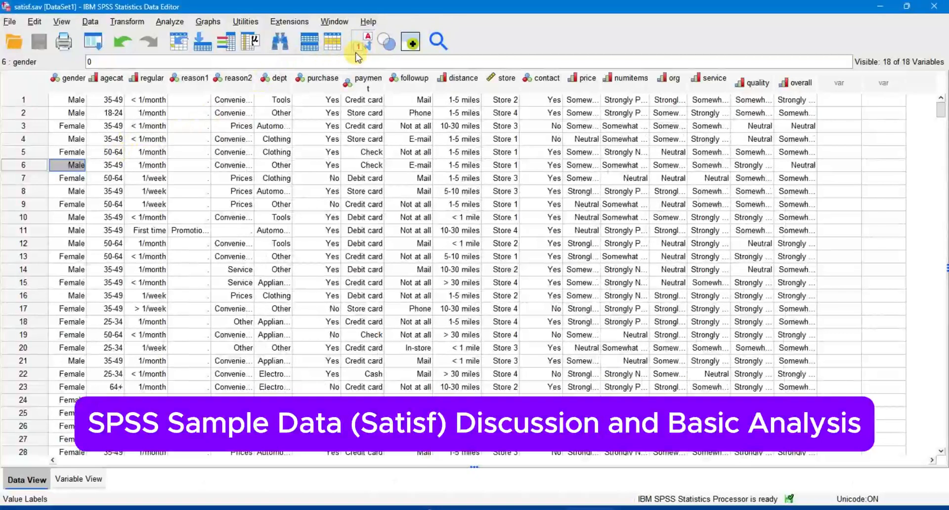
click(356, 52)
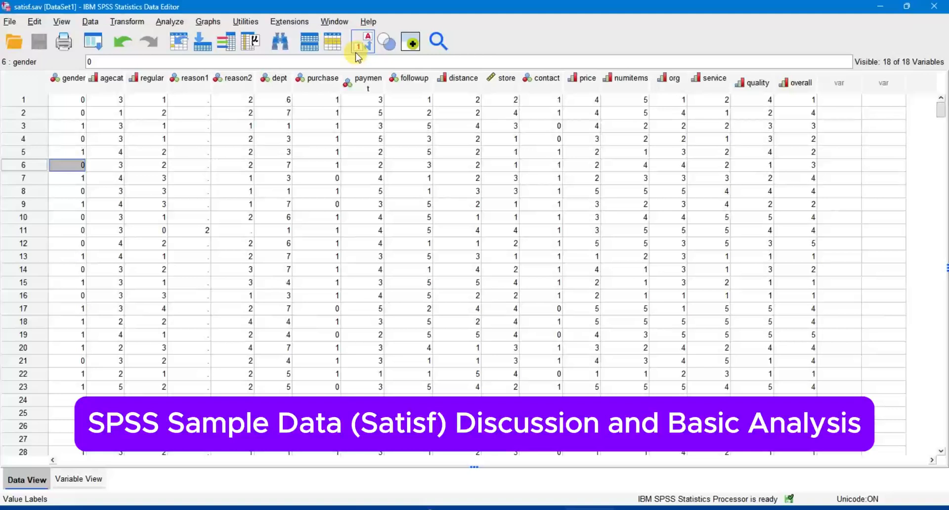
- Switch to Variable View, examine the value labels defined for the gender variable, and close the dialog without changes
click(67, 481)
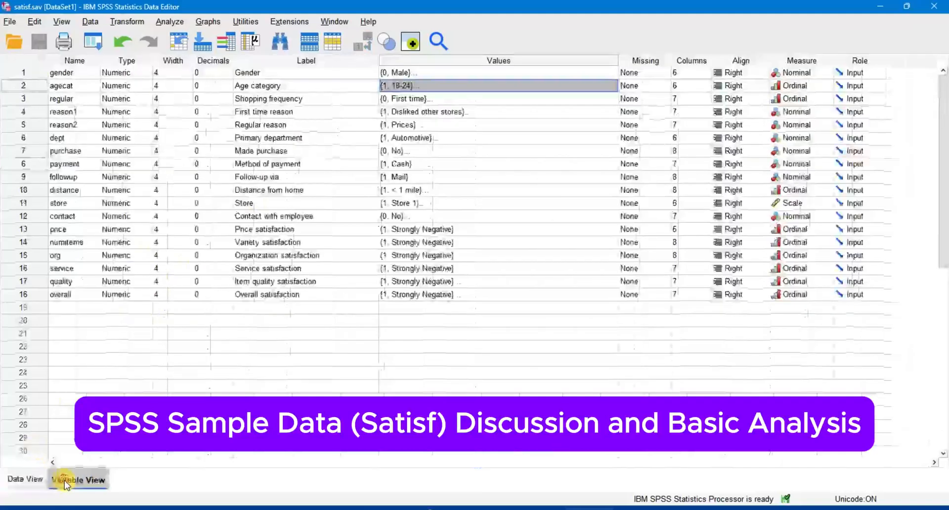
click(612, 73)
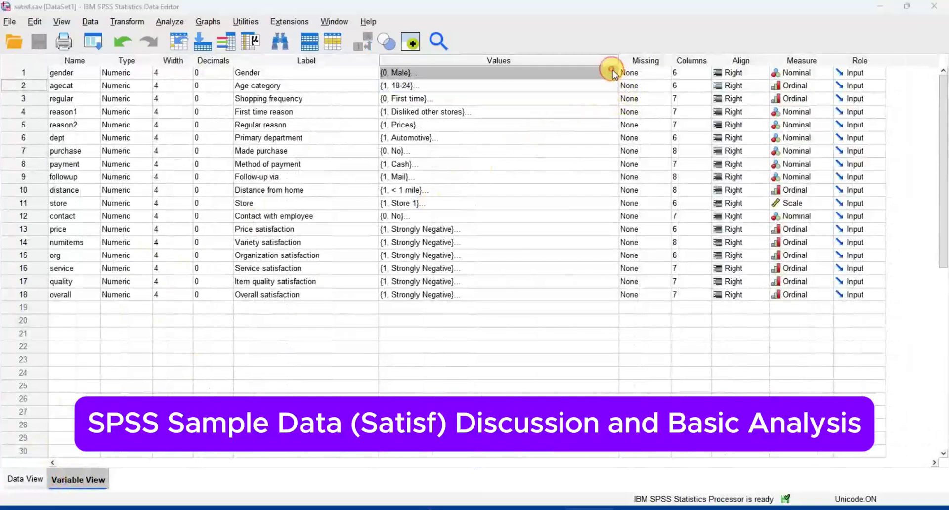
click(613, 72)
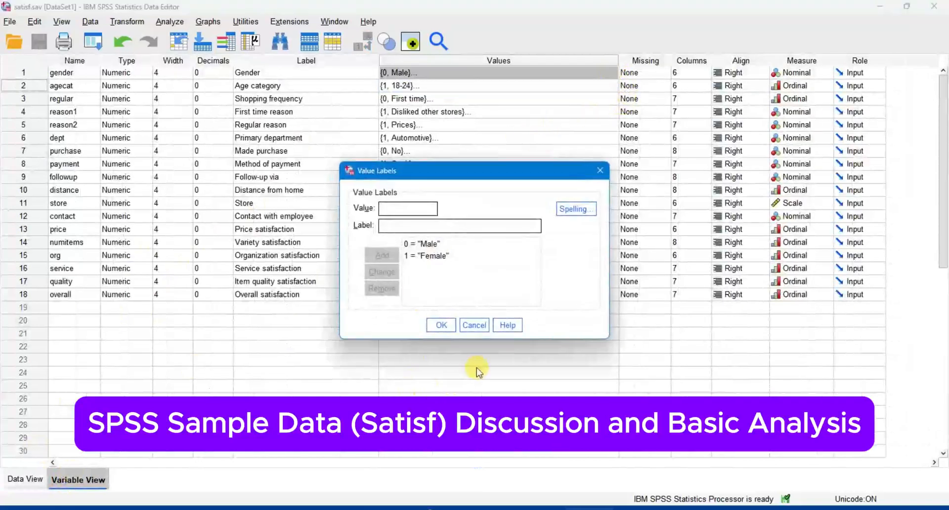
click(474, 326)
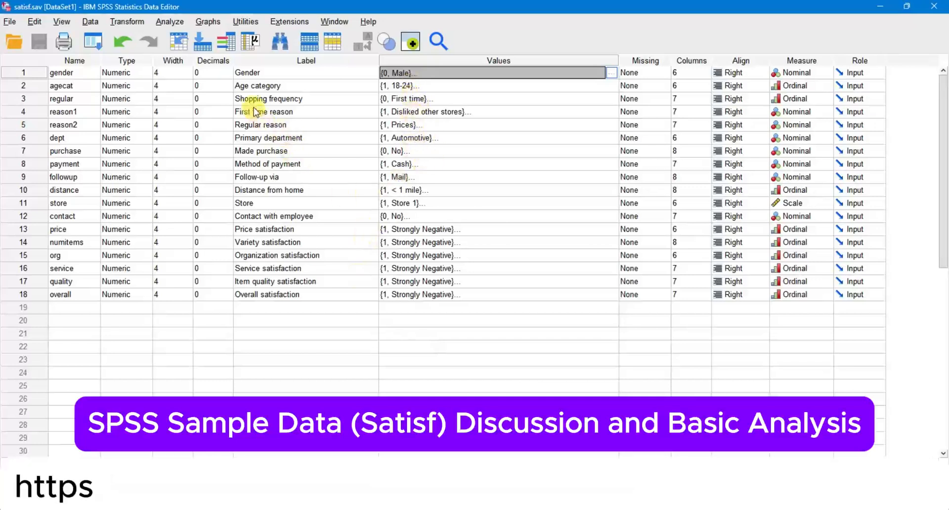
- Examine the value labels defined for the regular (Shopping frequency) variable and close the dialog without changes
double_click(284, 100)
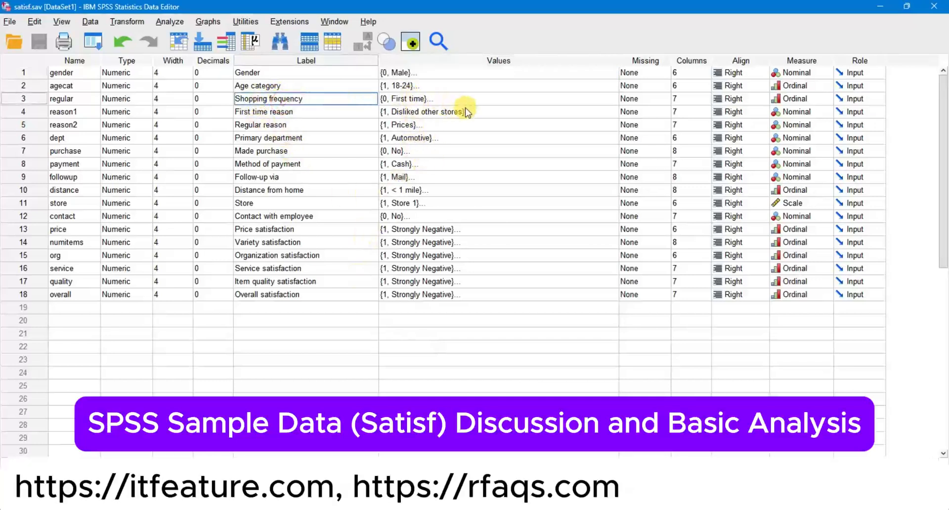
click(519, 99)
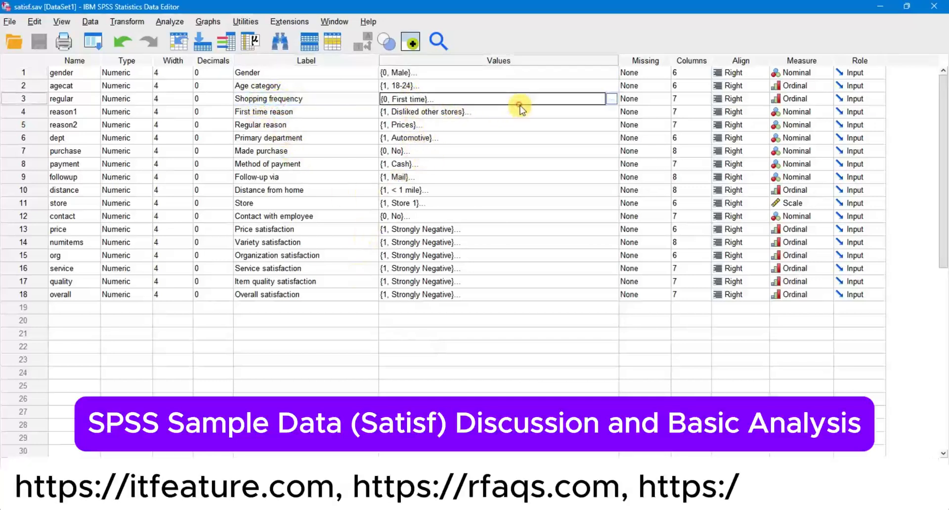
click(611, 101)
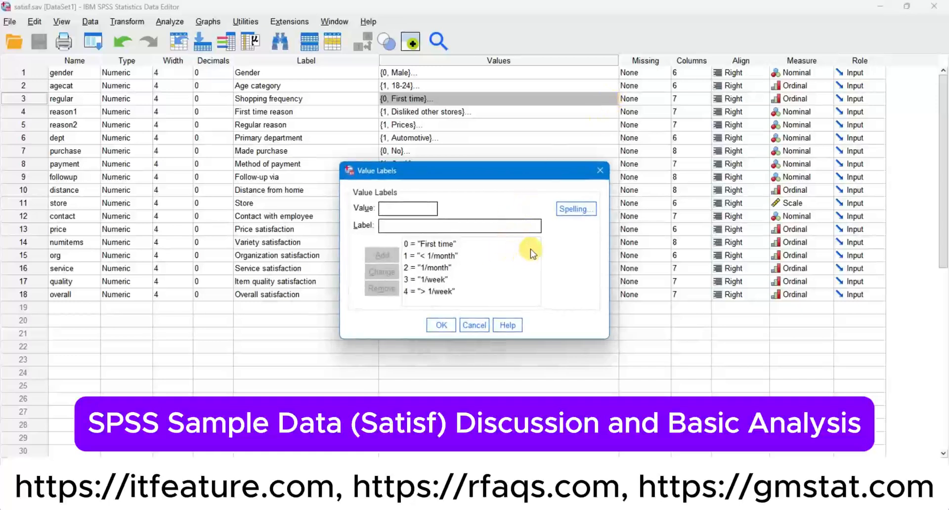
click(600, 171)
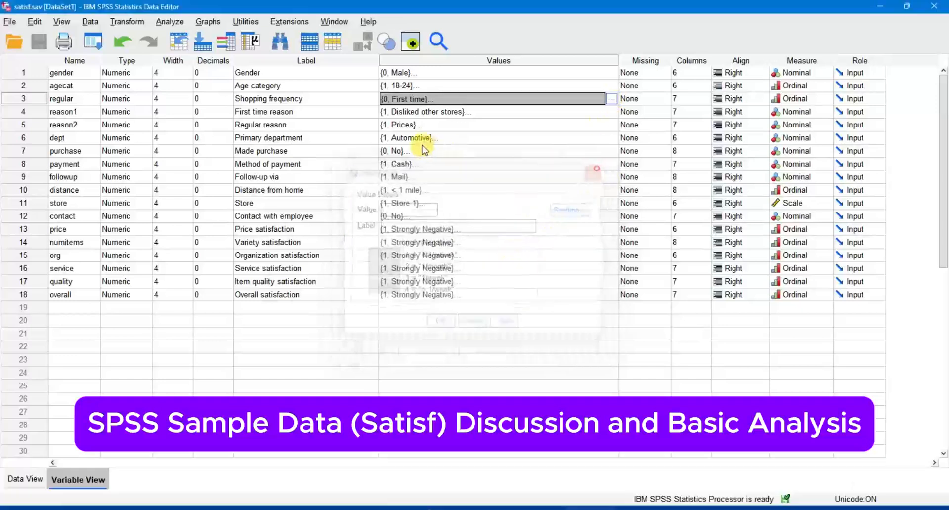
- Select the Values cell of the reason1 (First time reason) variable to examine its value labels
click(492, 112)
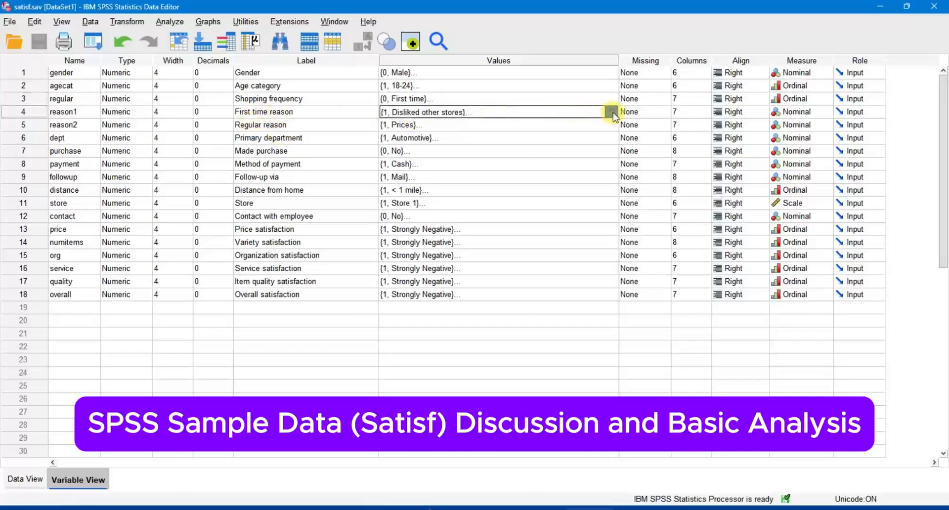